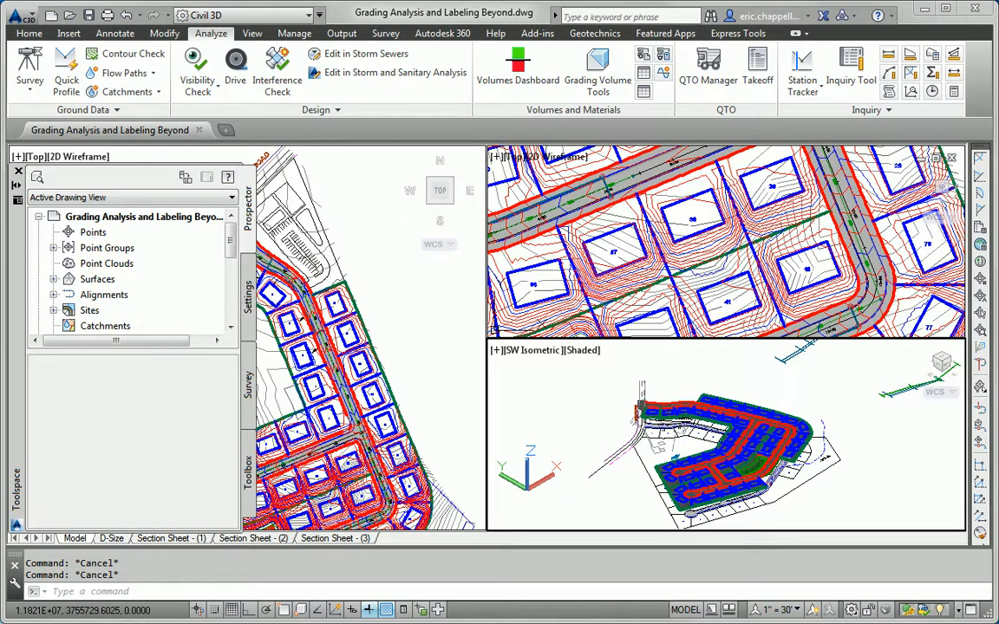
Step: Open the Volumes Dashboard and start a new TIN volume surface named Volume
left_click(521, 87)
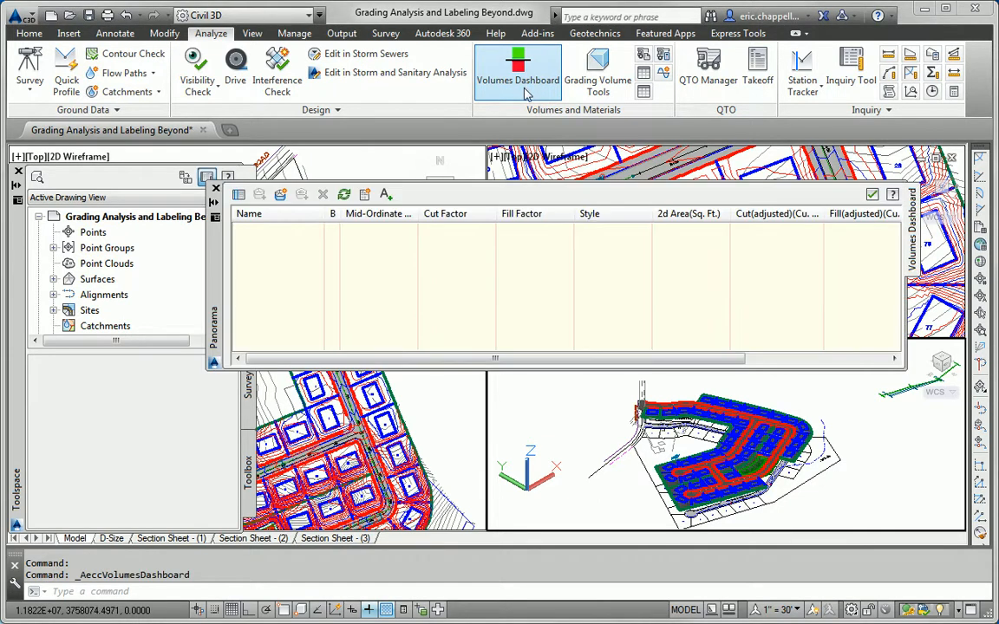
left_click_drag(208, 267, 171, 264)
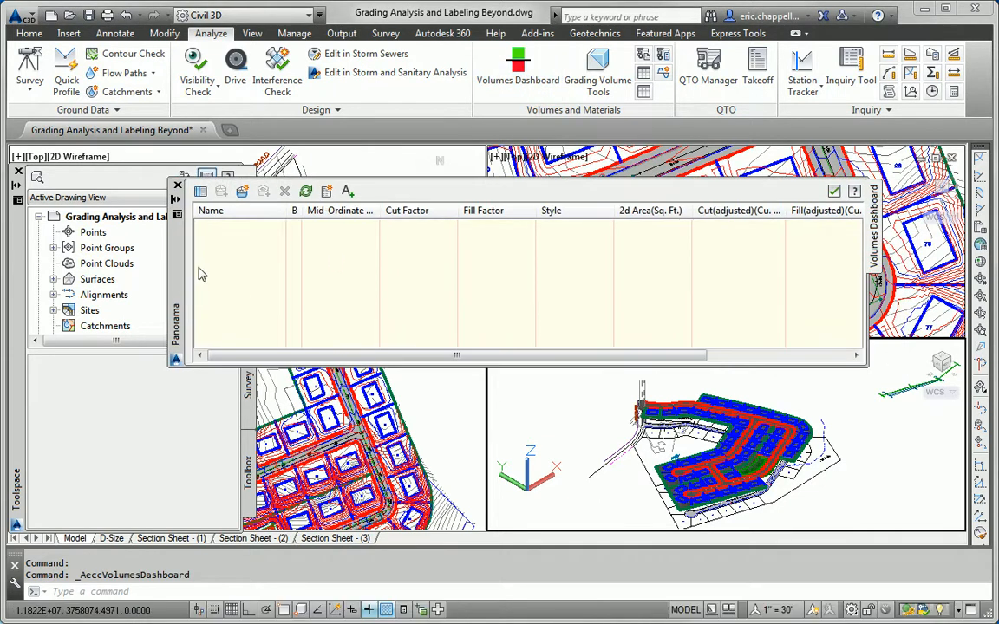
left_click(244, 192)
left_click_drag(401, 171, 354, 163)
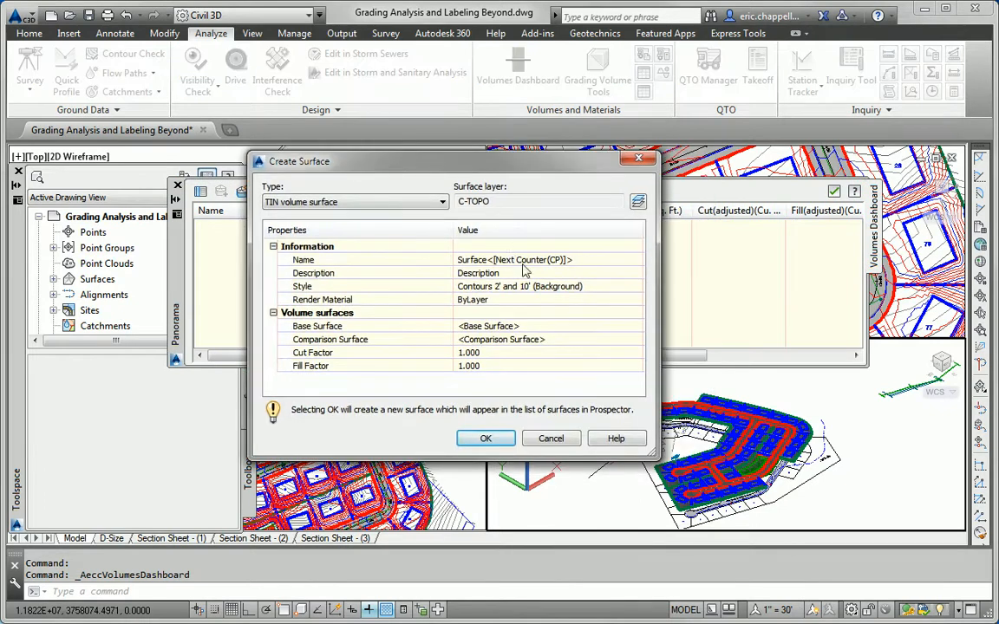
left_click(591, 259)
type("Volume")
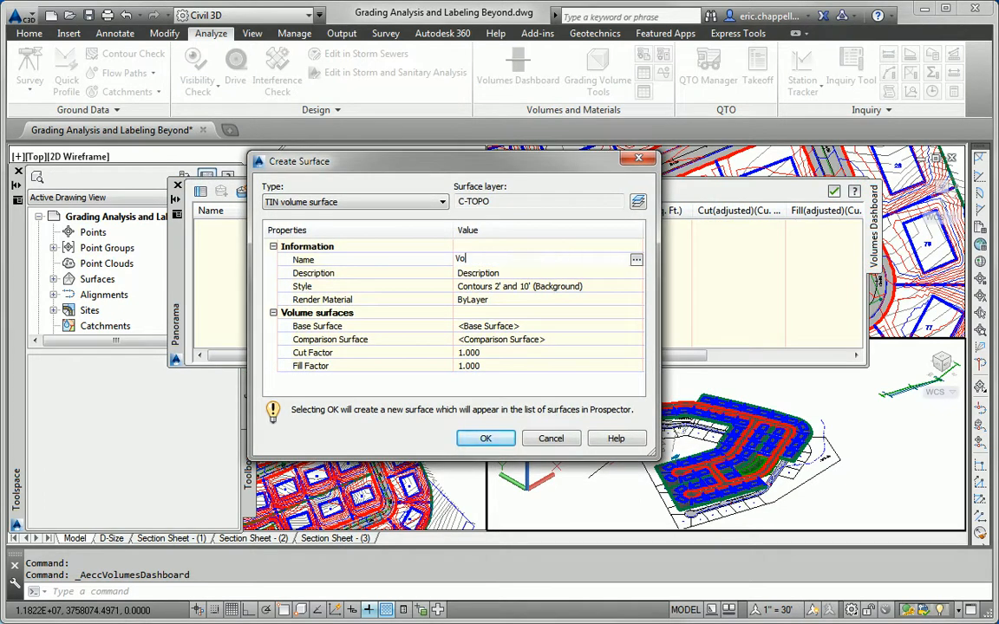
Step: Set the new volume surface's style to _No Display
left_click(596, 294)
left_click(635, 287)
left_click(511, 293)
left_click(413, 305)
left_click(415, 322)
Step: Create the volume surface with EG as the base surface and FG Final as the comparison surface
left_click(490, 326)
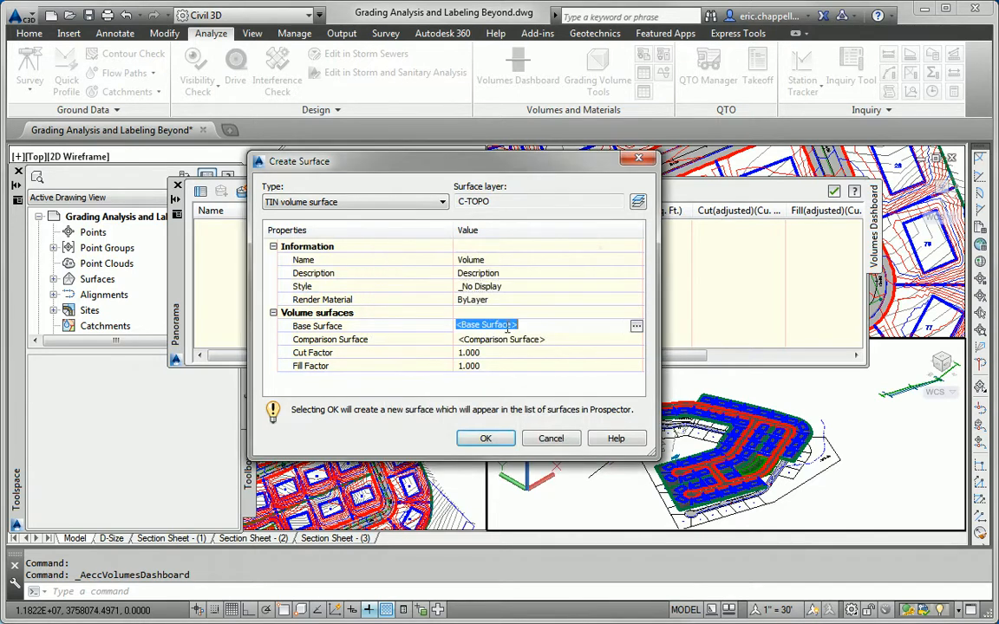
left_click(635, 326)
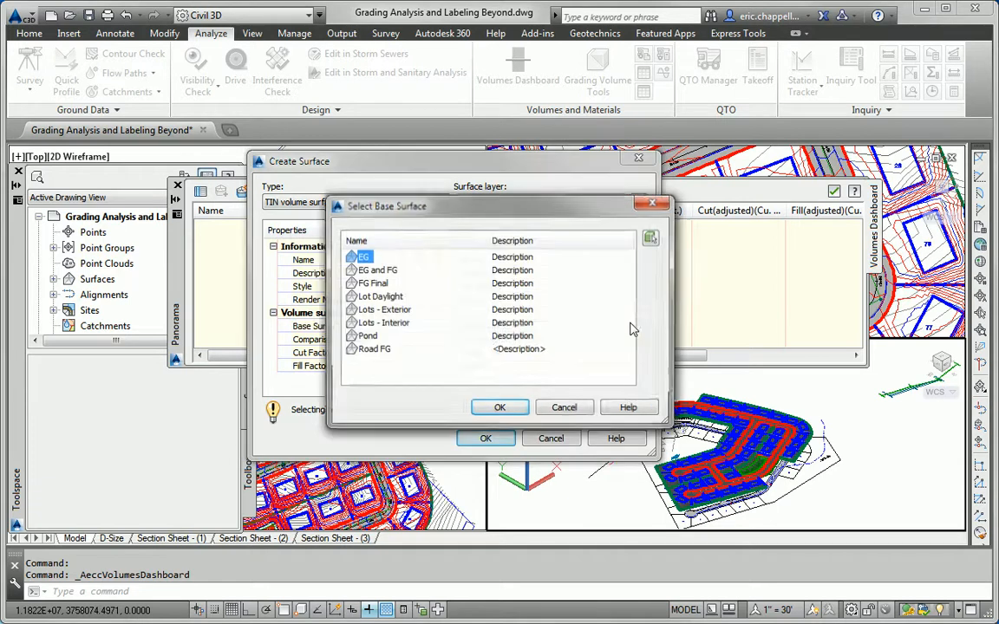
left_click(500, 409)
left_click(486, 339)
left_click(572, 339)
left_click(372, 283)
left_click(491, 409)
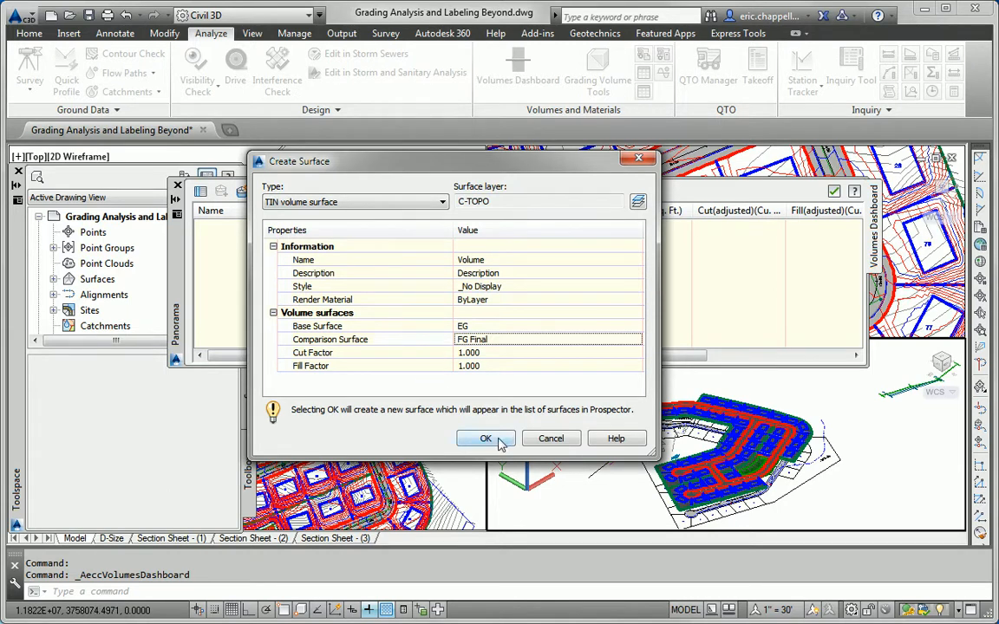
left_click(486, 439)
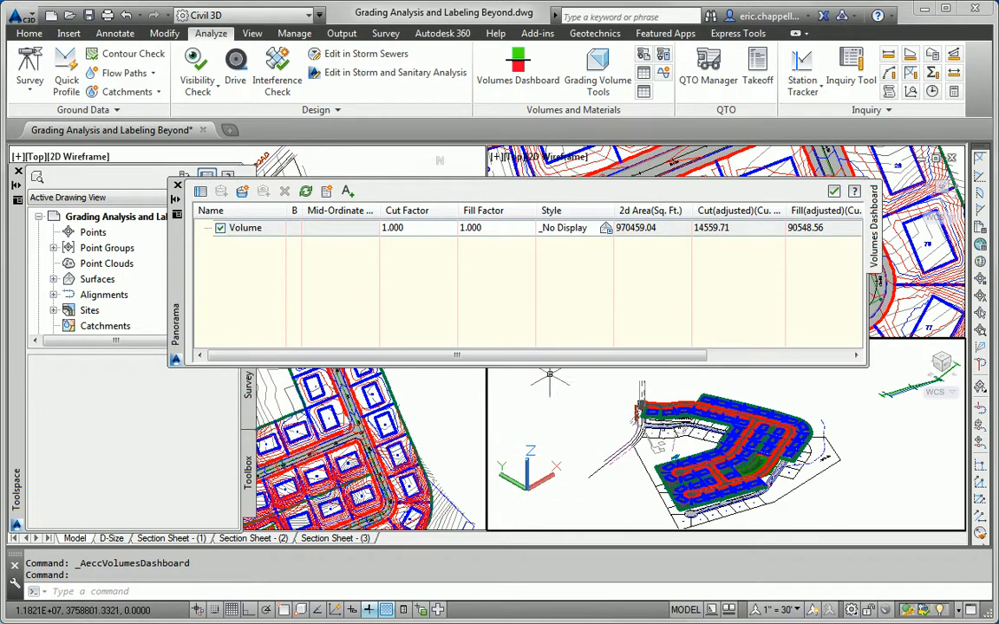
Step: Review the adjusted cut, fill and net volumes of the Volume surface, and close the dashboard
left_click(791, 355)
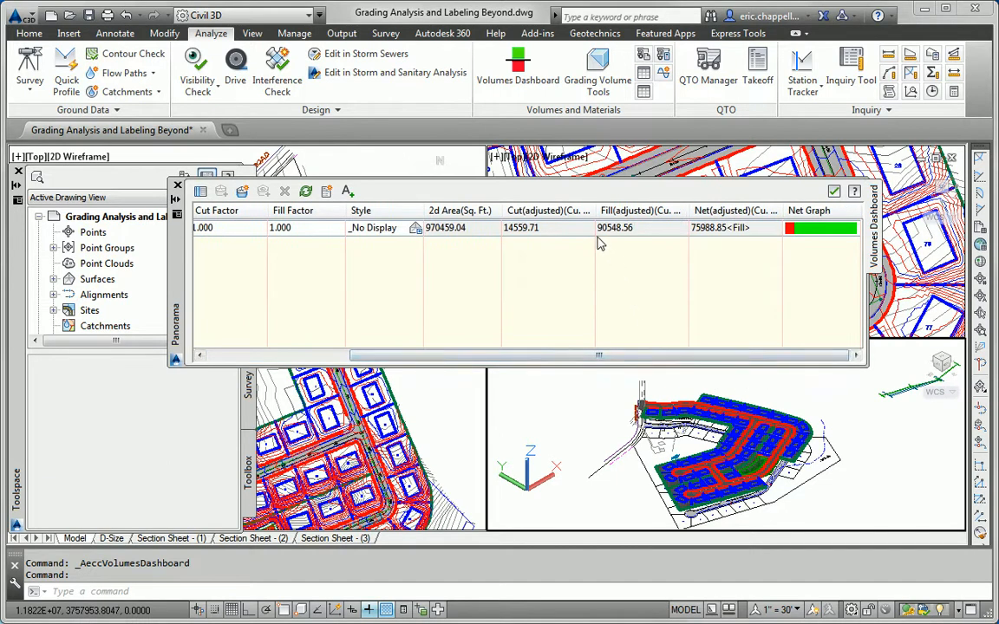
mouse_move(517, 239)
mouse_move(616, 243)
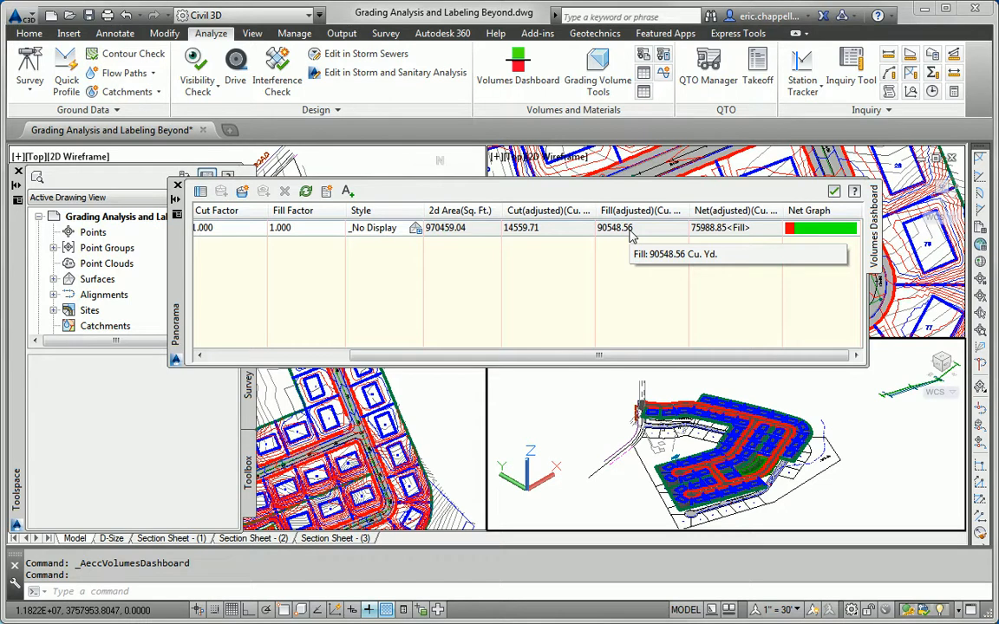
left_click(833, 192)
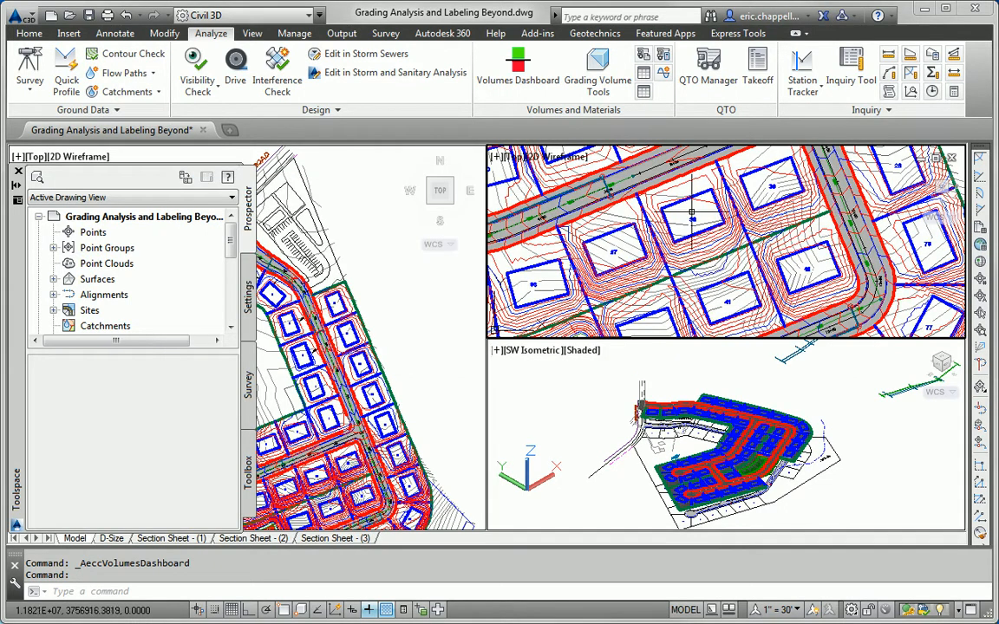
Step: Lower the PVI of the sag curve in the Jordan Court FGCL profile below the existing ground line
scroll(692, 214, "down", 10)
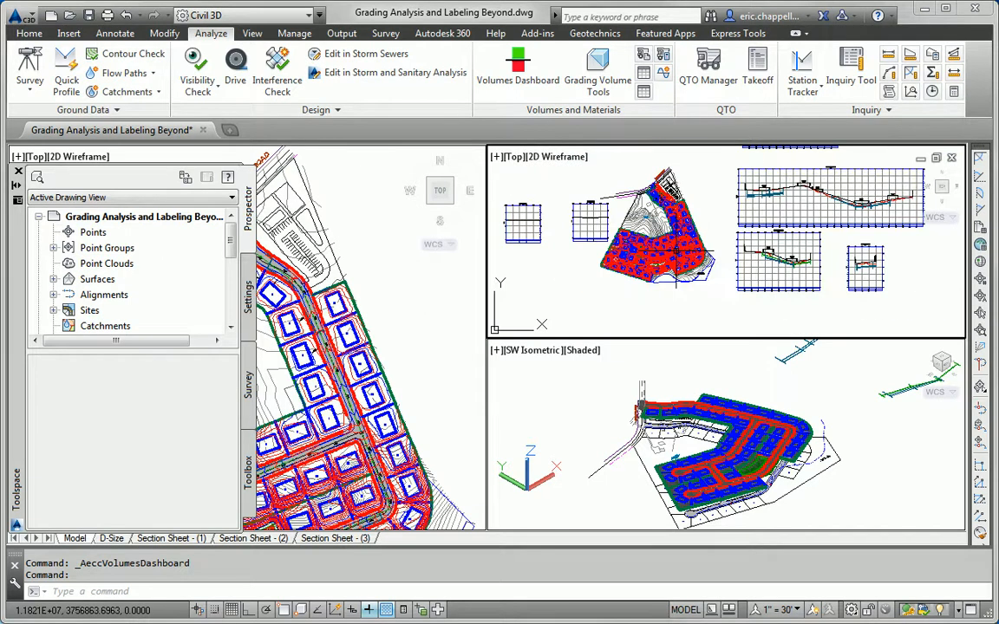
scroll(720, 242, "up", 6)
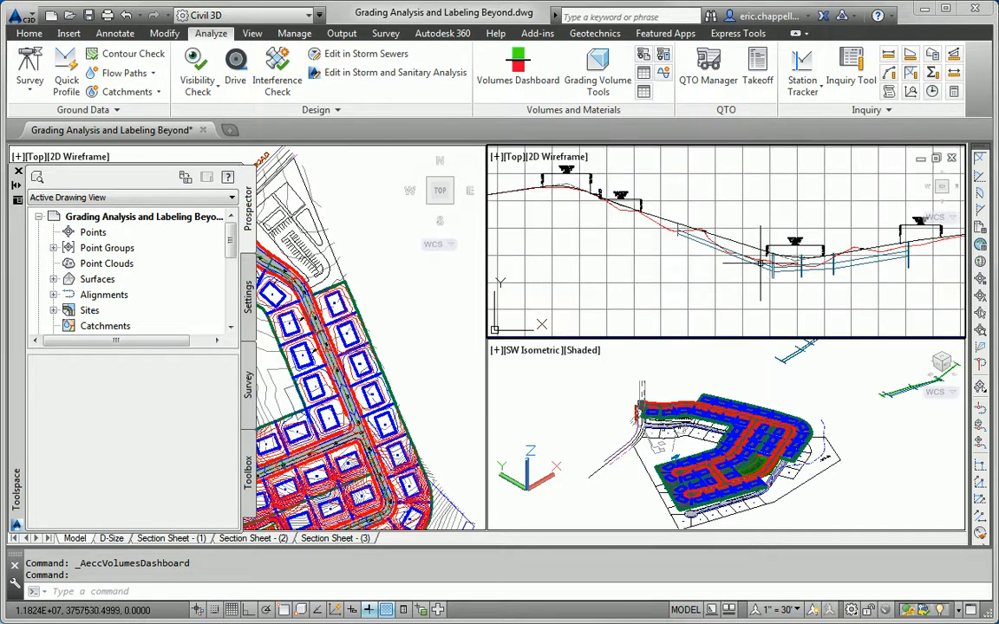
middle_click_drag(762, 290, 754, 289)
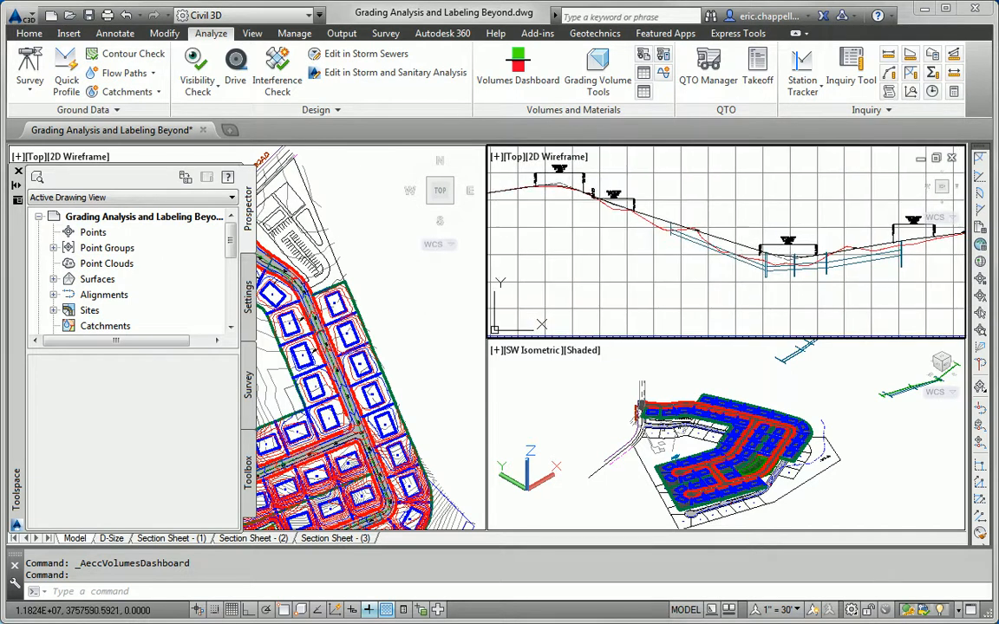
left_click(893, 232)
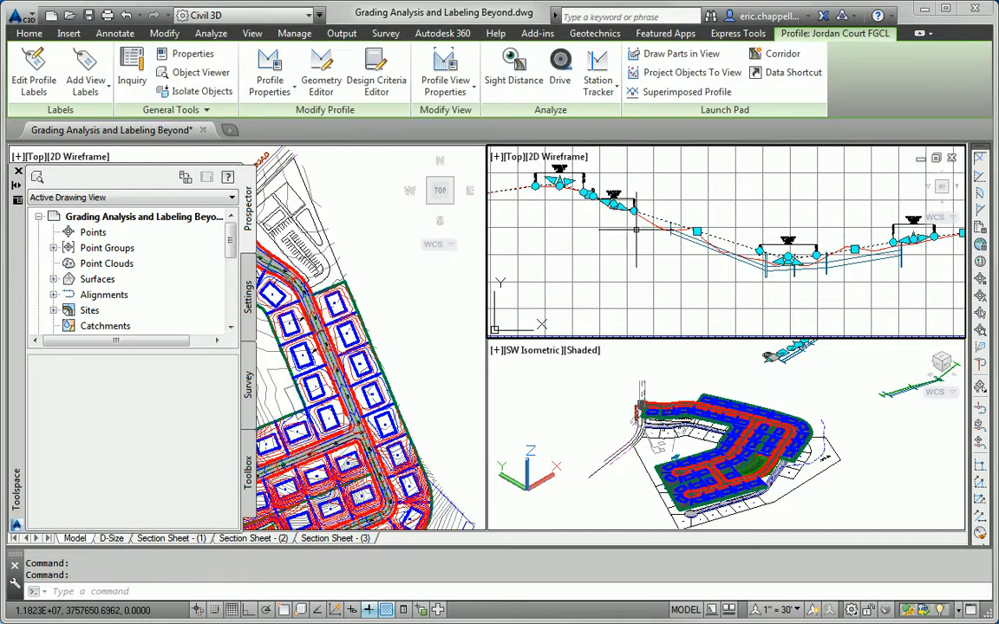
scroll(754, 236, "up", 3)
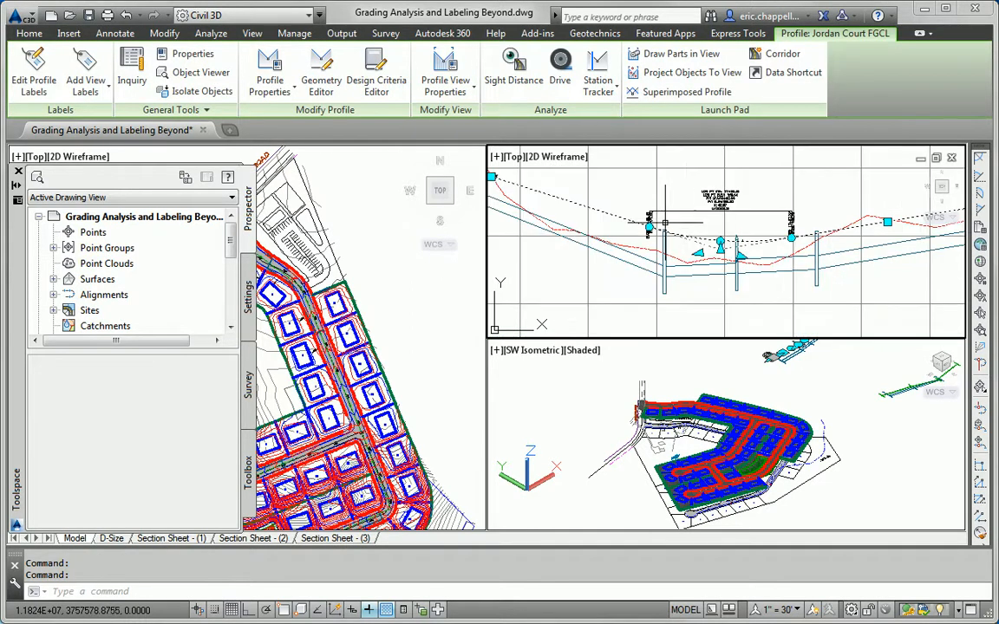
left_click(720, 249)
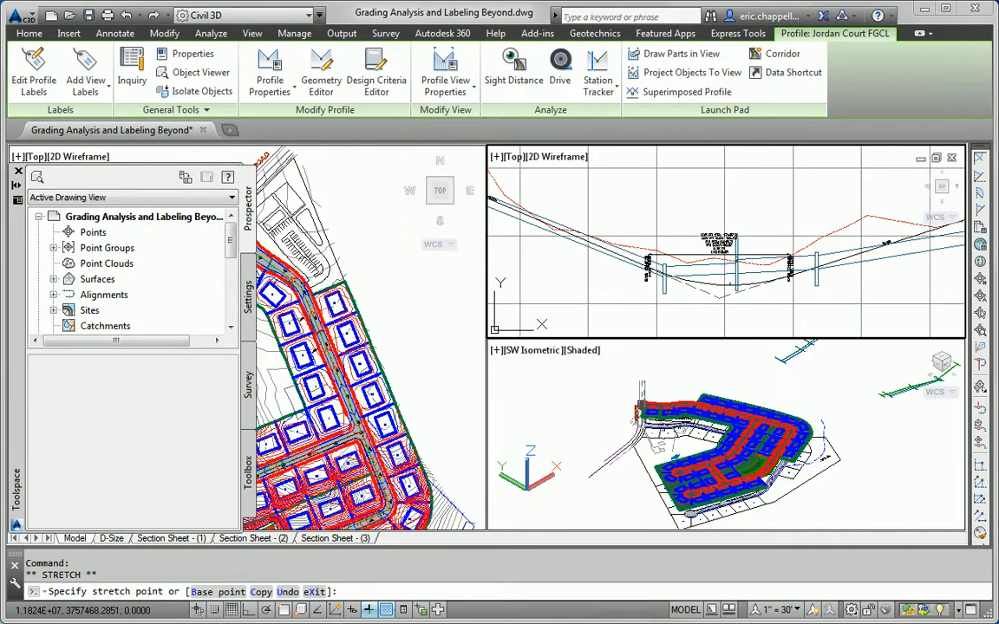
key("Escape")
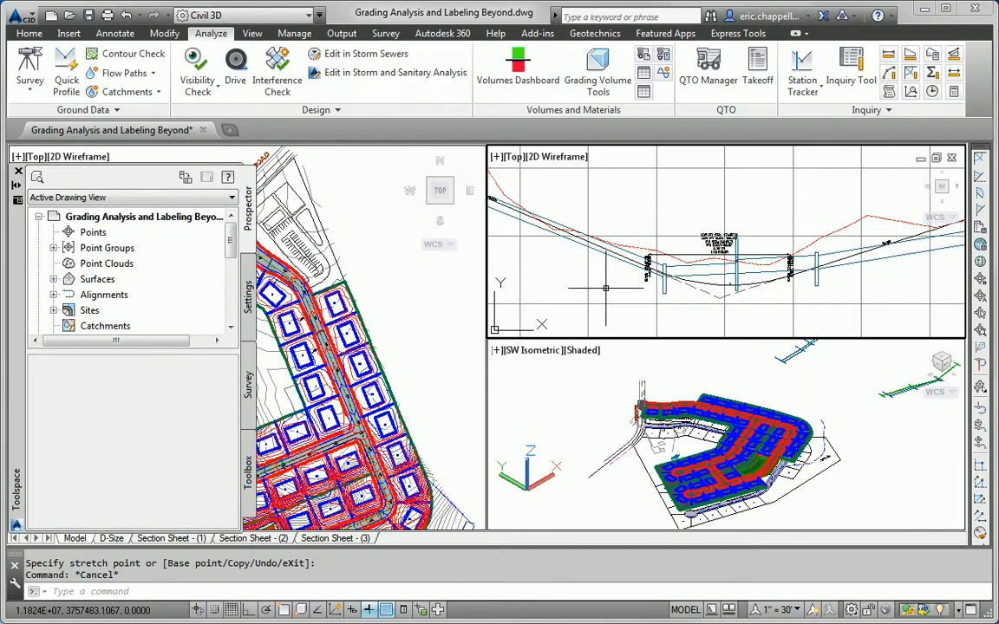
Step: Lower the crest curve's PVI in the Madison Lane FGCL profile to about elevation 183.5, well below existing ground
scroll(613, 295, "up", 3)
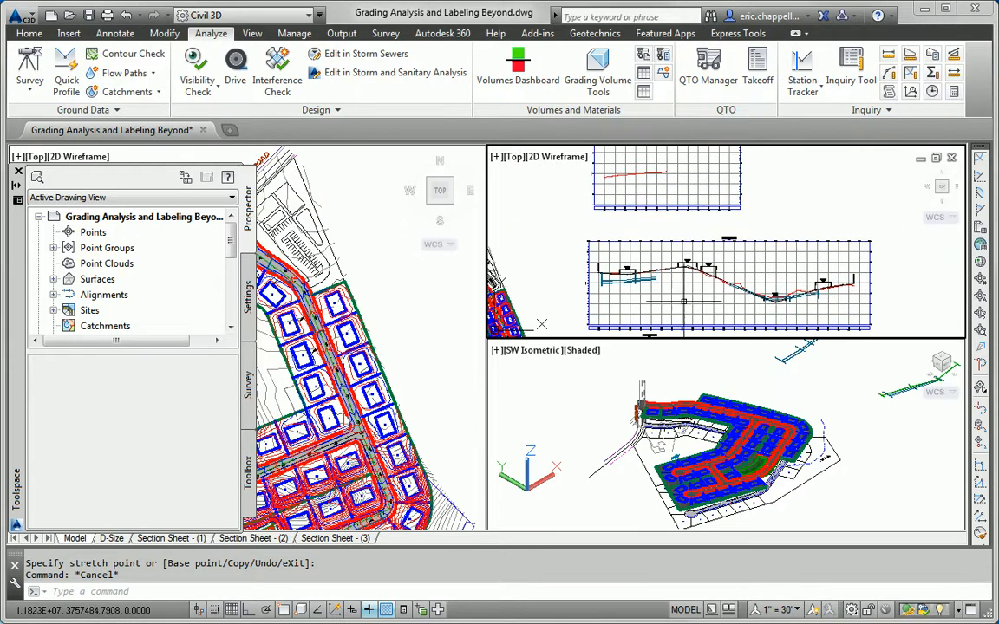
scroll(607, 252, "down", 4)
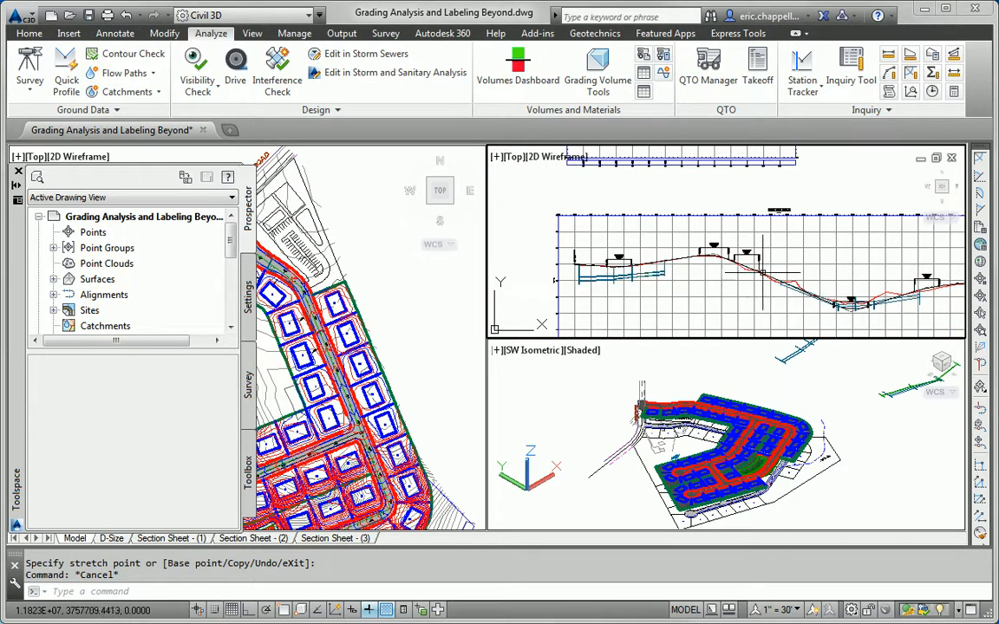
scroll(767, 282, "up", 2)
scroll(639, 306, "up", 2)
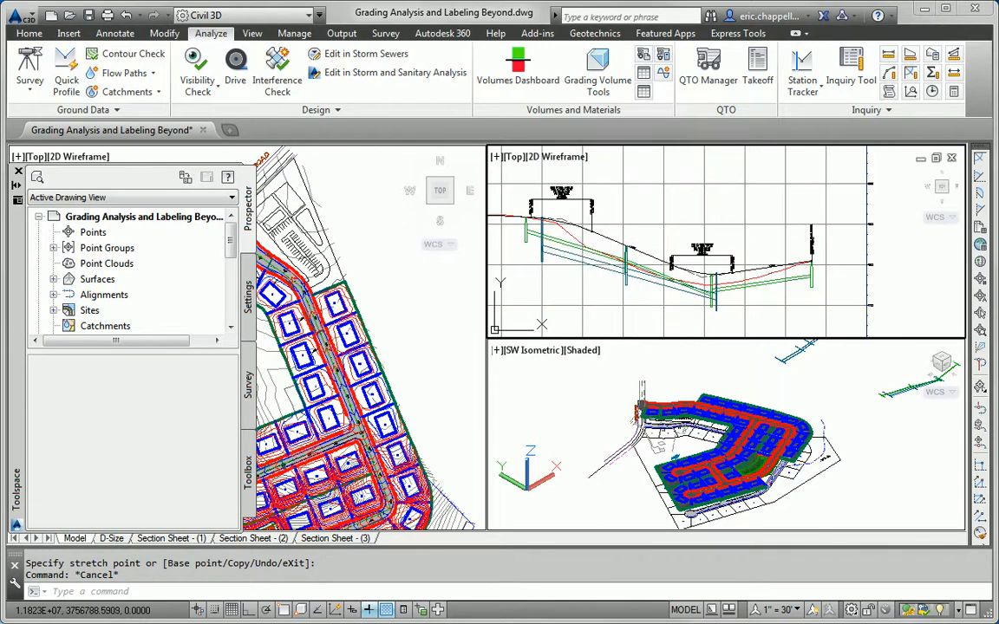
left_click(495, 215)
scroll(491, 247, "up", 4)
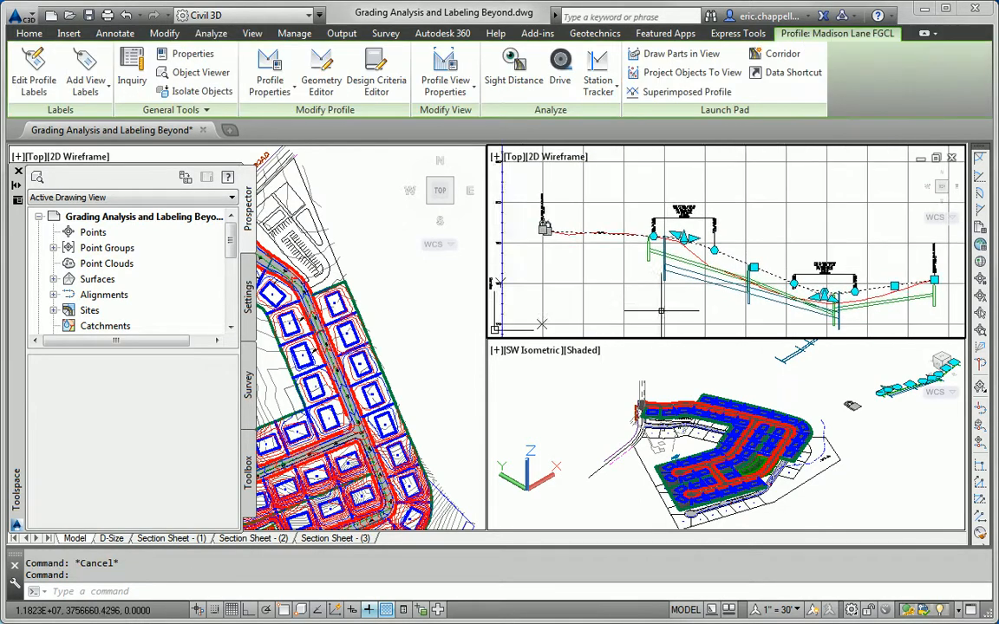
left_click(679, 211)
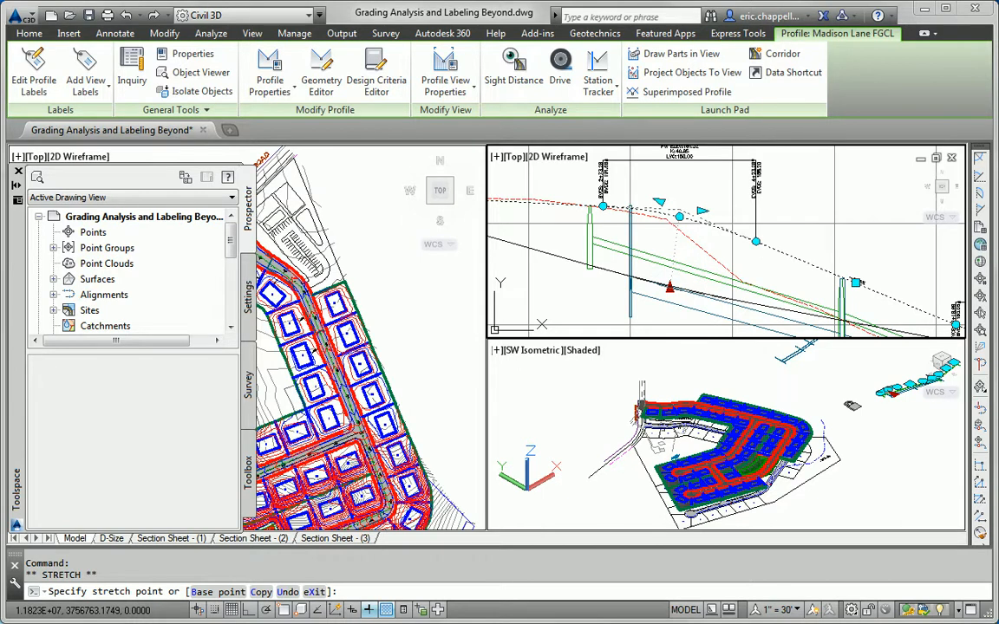
left_click(669, 287)
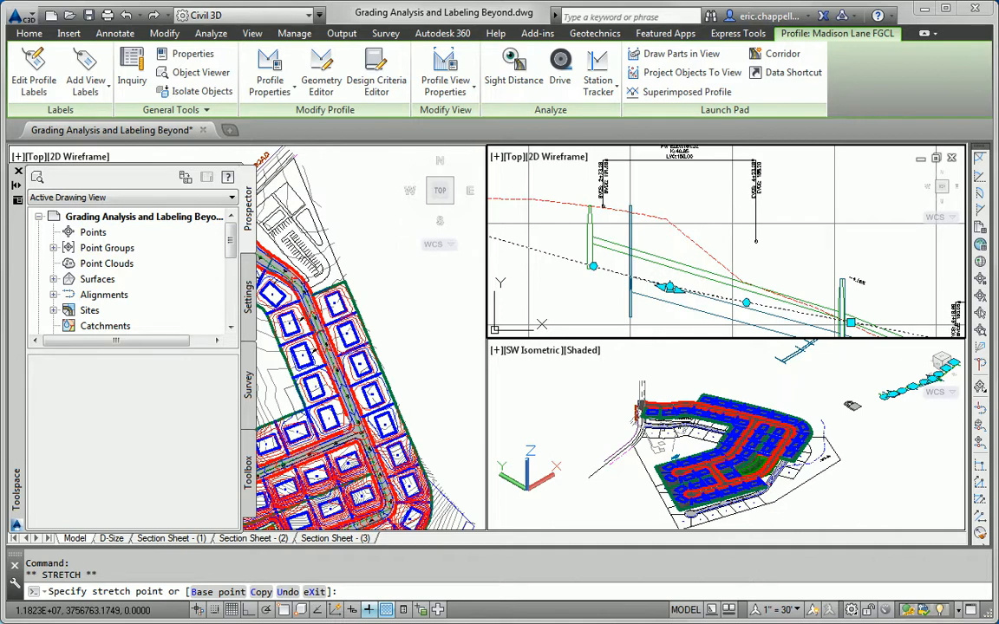
Step: Lower the sag curve's PVI near the end of the Madison Lane FGCL profile to about elevation 172.5
left_click(854, 319)
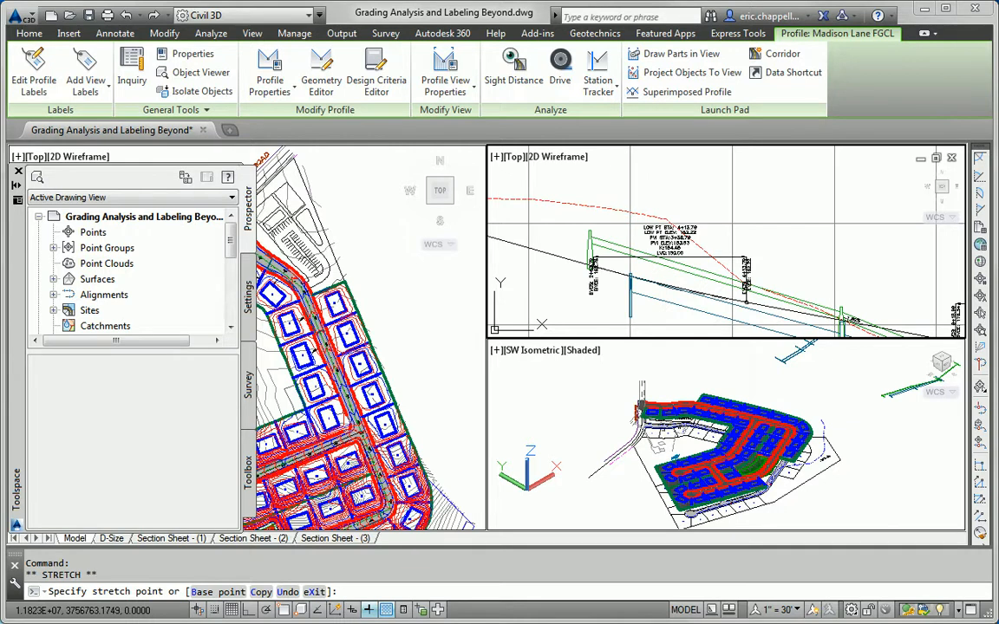
left_click(829, 342)
scroll(520, 265, "down", 3)
scroll(679, 301, "up", 4)
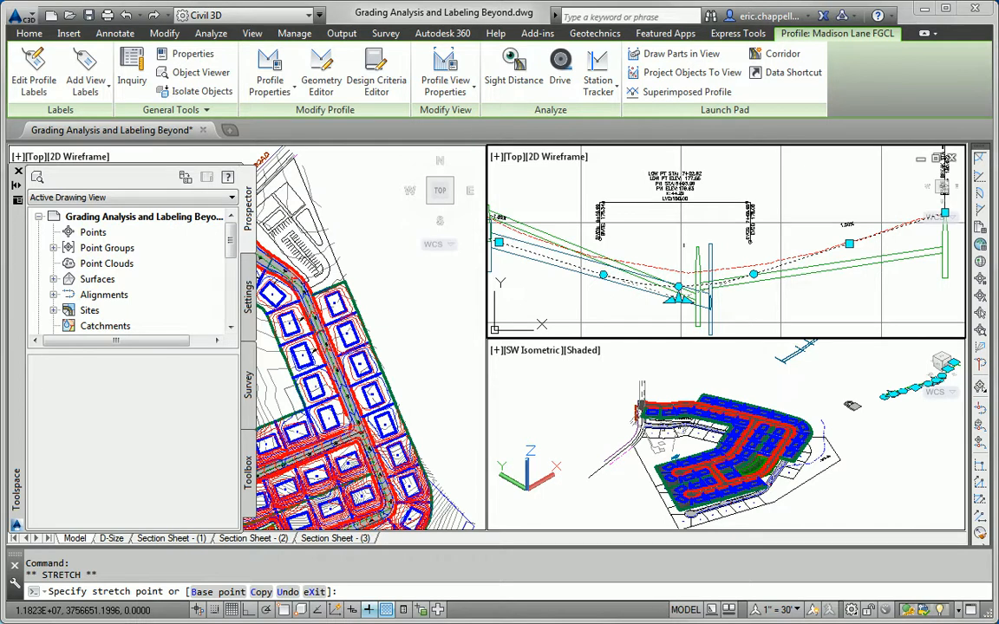
left_click(690, 286)
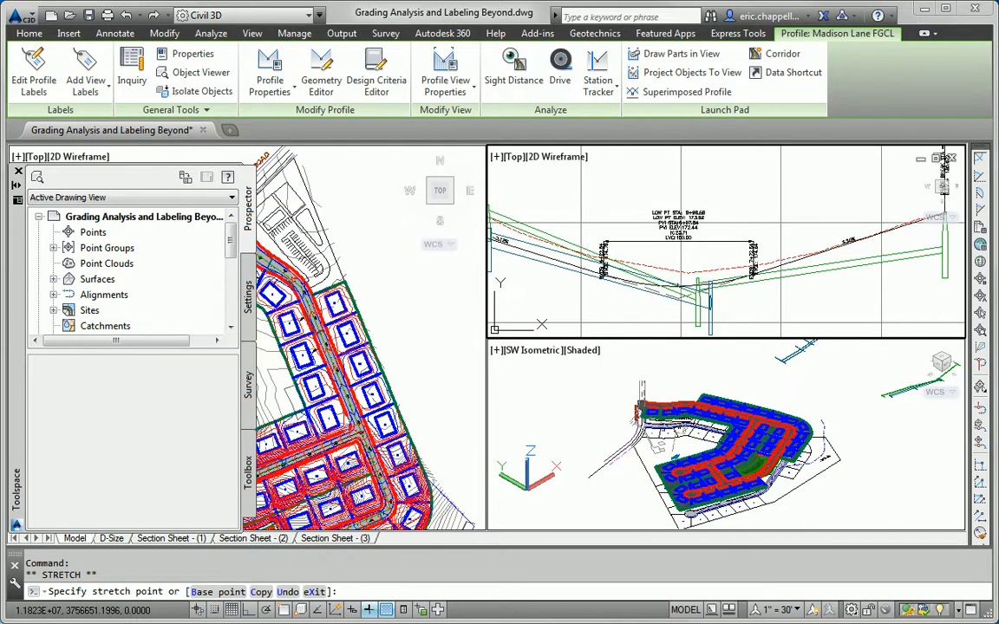
left_click(679, 296)
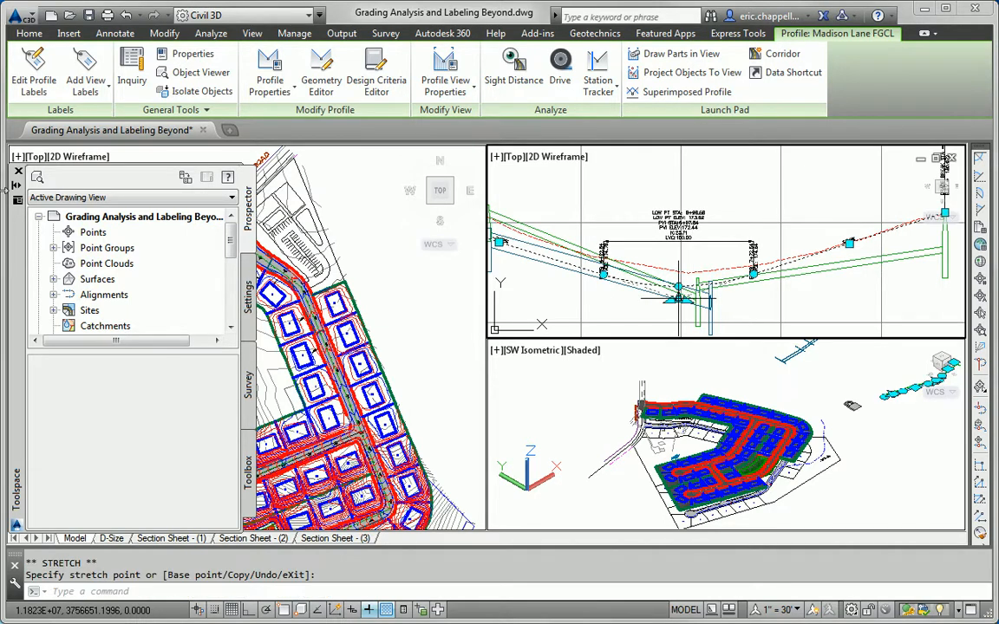
key("Escape")
key("Escape")
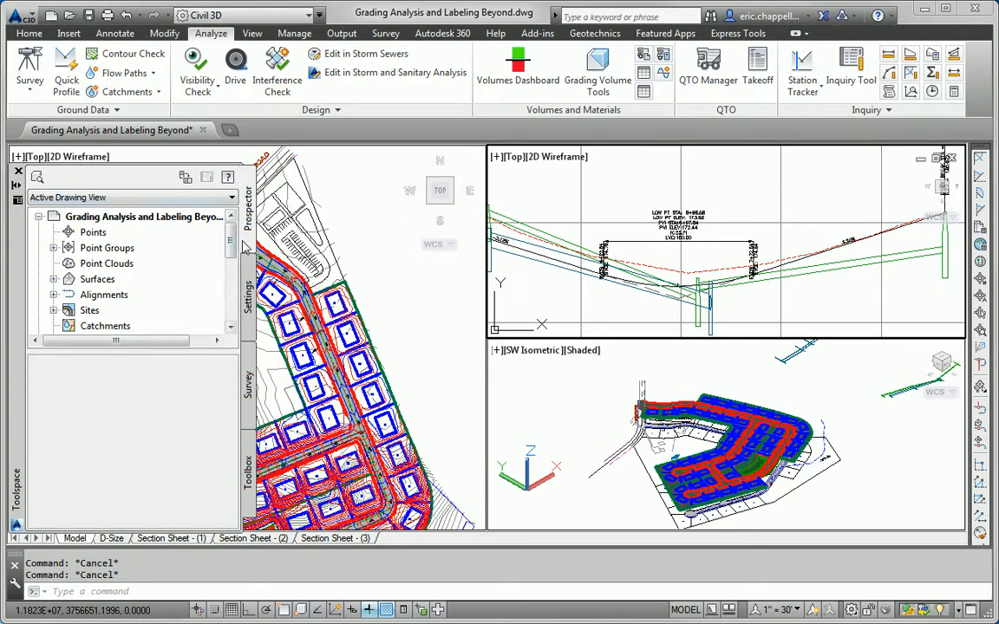
Step: Rebuild the Subdivision Roads corridor to apply the profile changes
left_click_drag(231, 243, 230, 282)
left_click(53, 248)
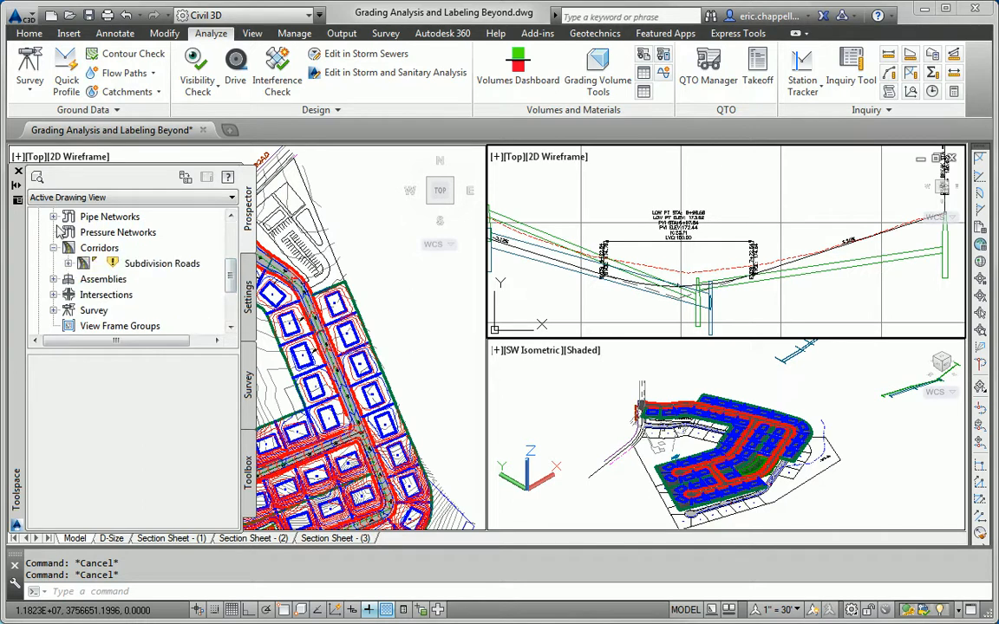
right_click(147, 266)
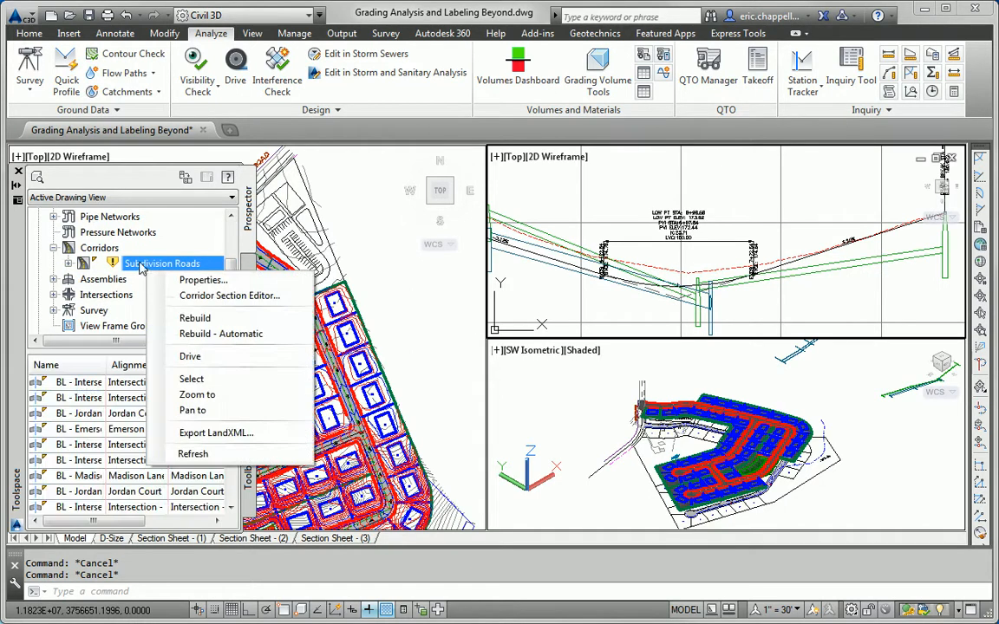
left_click(196, 319)
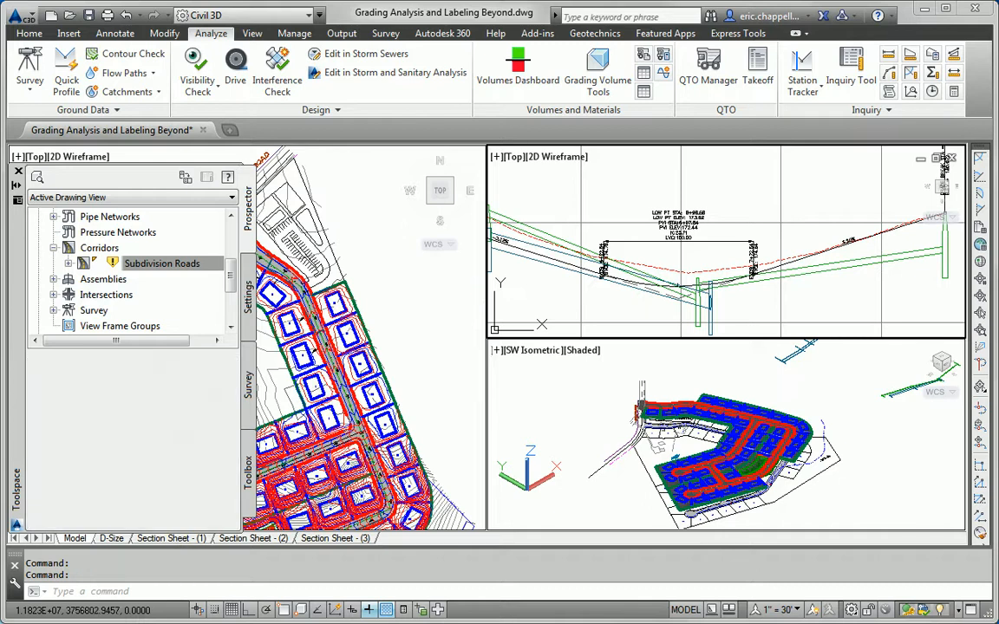
Step: Rebuild the FG Final surface
left_click(423, 287)
middle_click_drag(406, 289, 449, 276)
left_click_drag(232, 273, 229, 259)
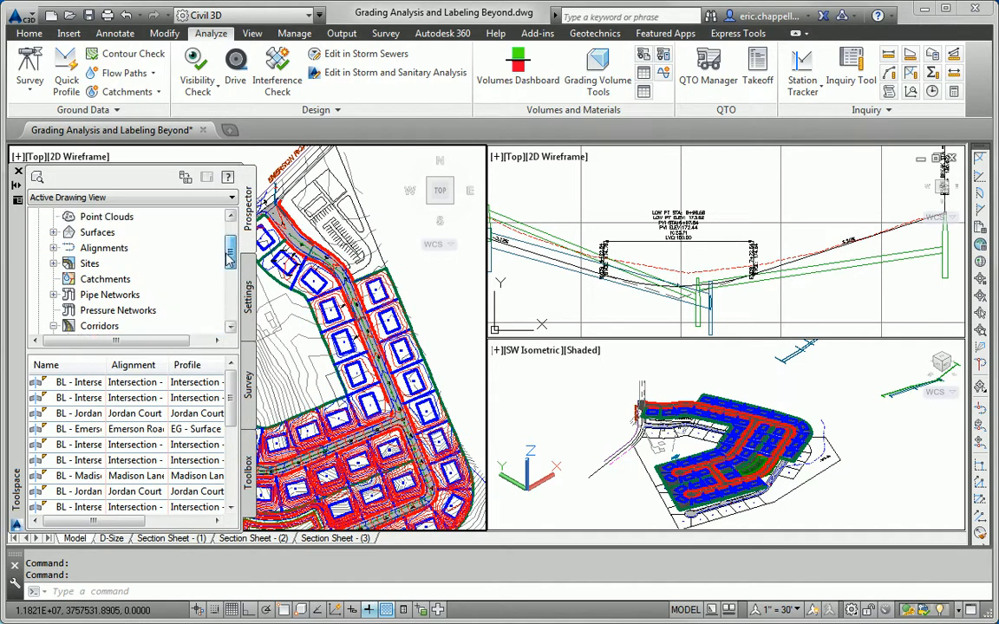
left_click(54, 233)
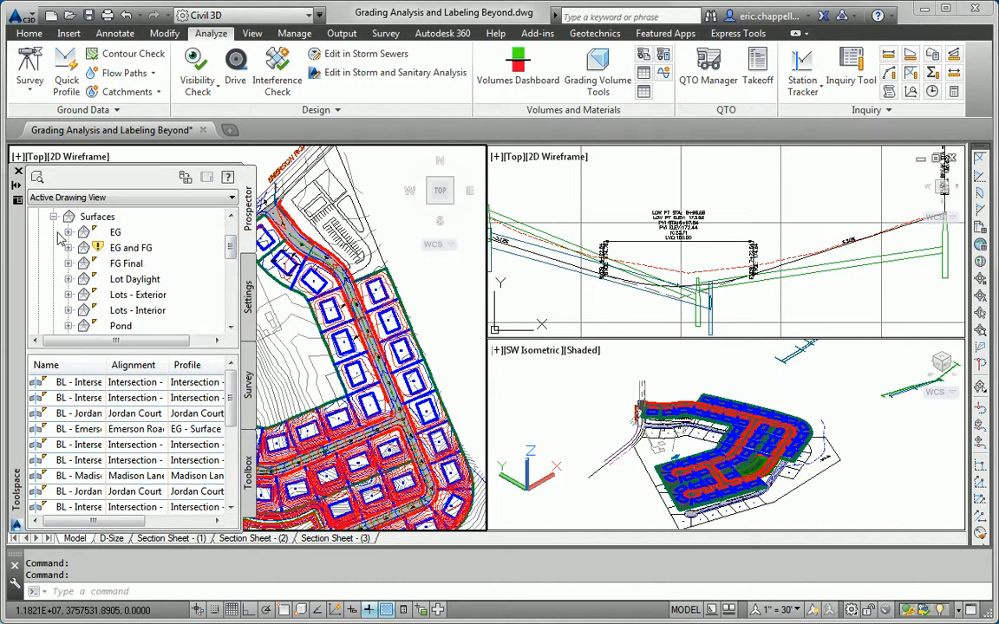
scroll(202, 223, "down", 1)
right_click(142, 249)
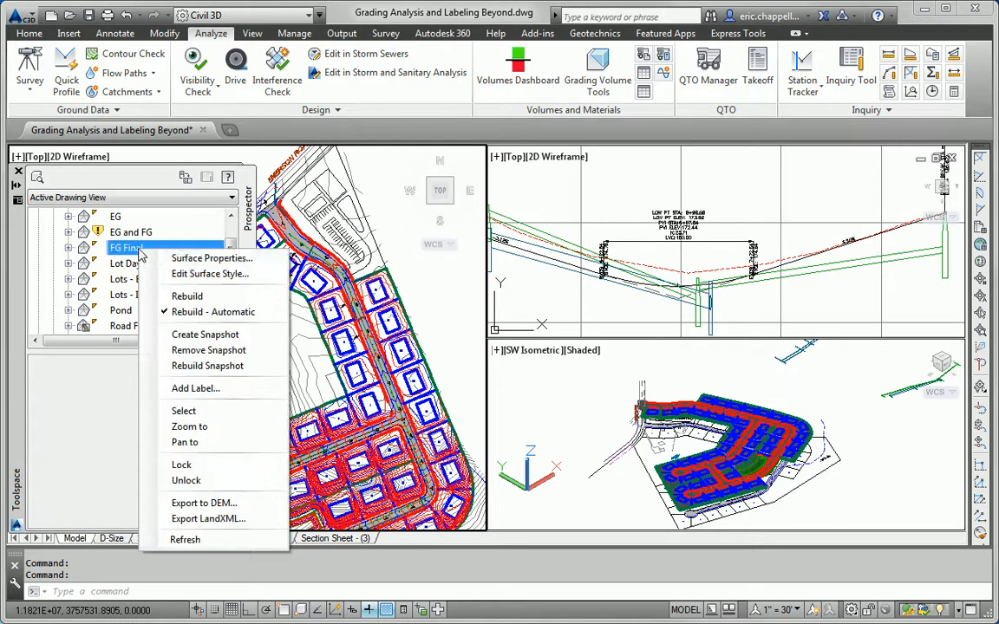
left_click(208, 295)
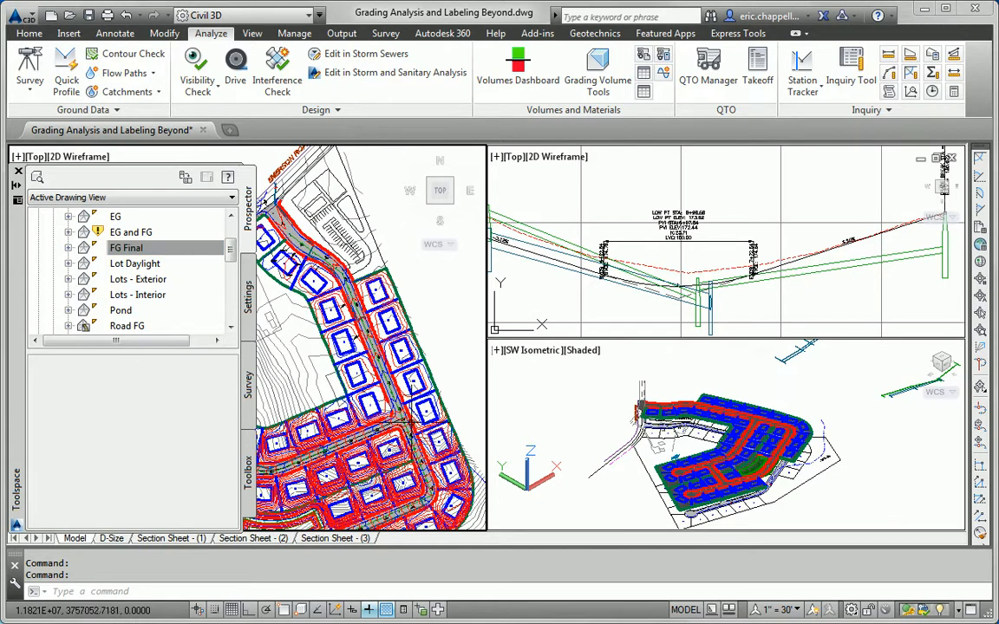
Step: Recompute the out-of-date cut and fill volume in the Volumes Dashboard, check its net value, and close the dashboard
middle_click_drag(415, 521, 448, 444)
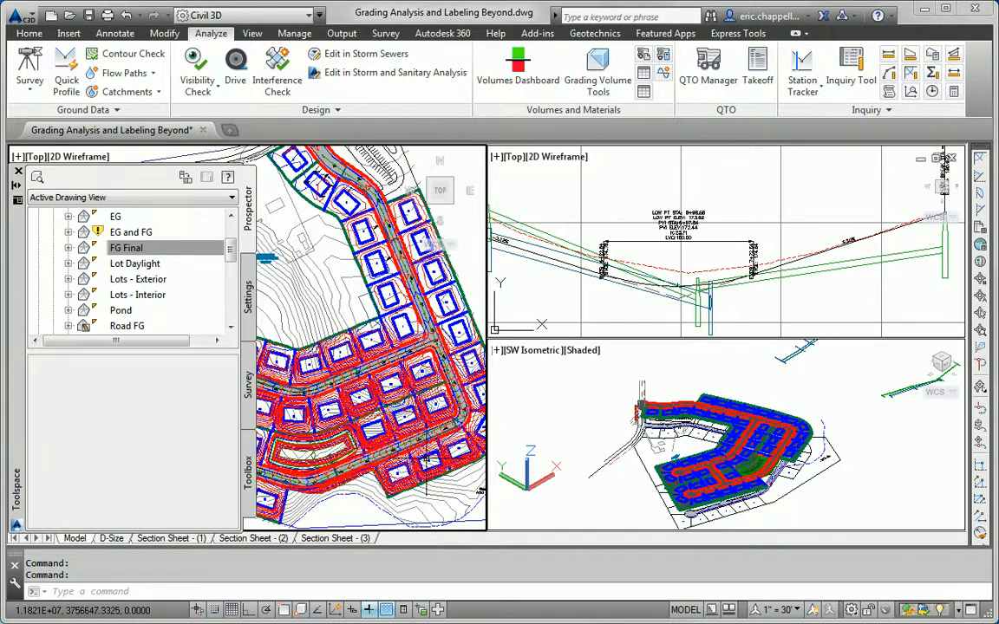
scroll(383, 454, "up", 5)
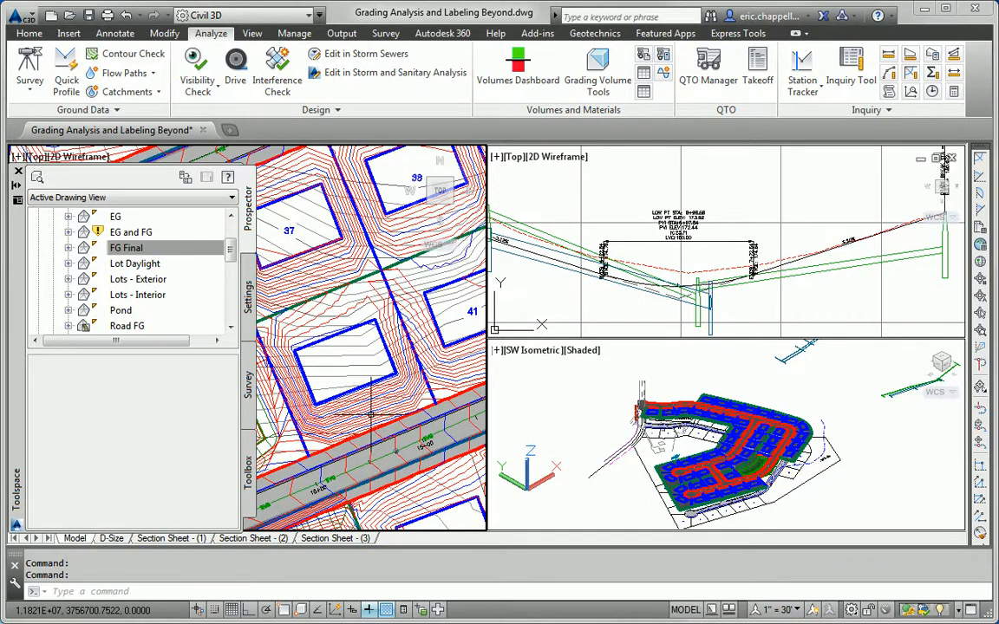
scroll(370, 416, "down", 5)
scroll(394, 408, "up", 2)
middle_click_drag(297, 337, 326, 373)
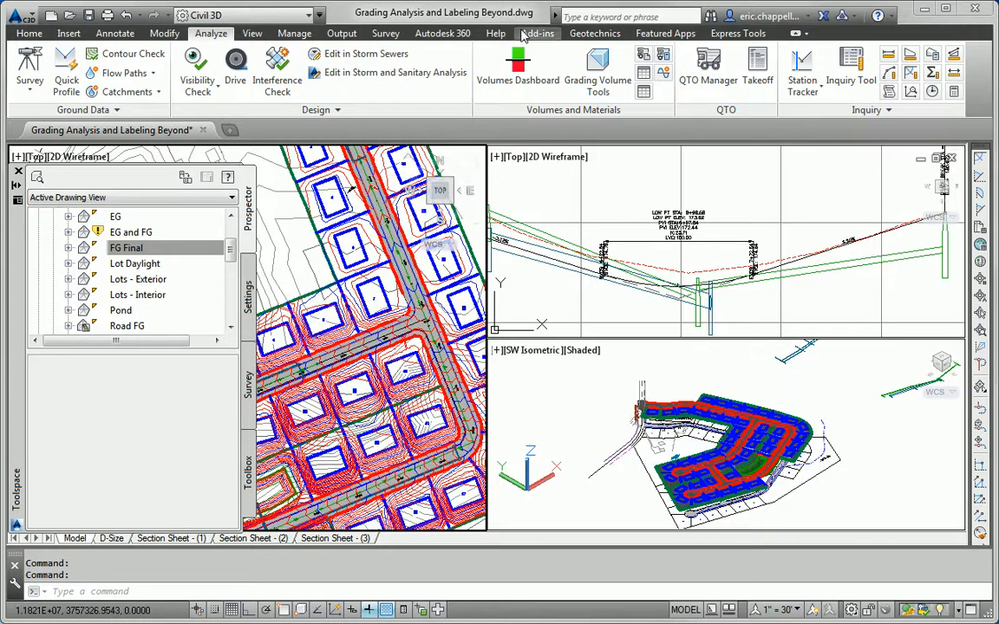
left_click(518, 66)
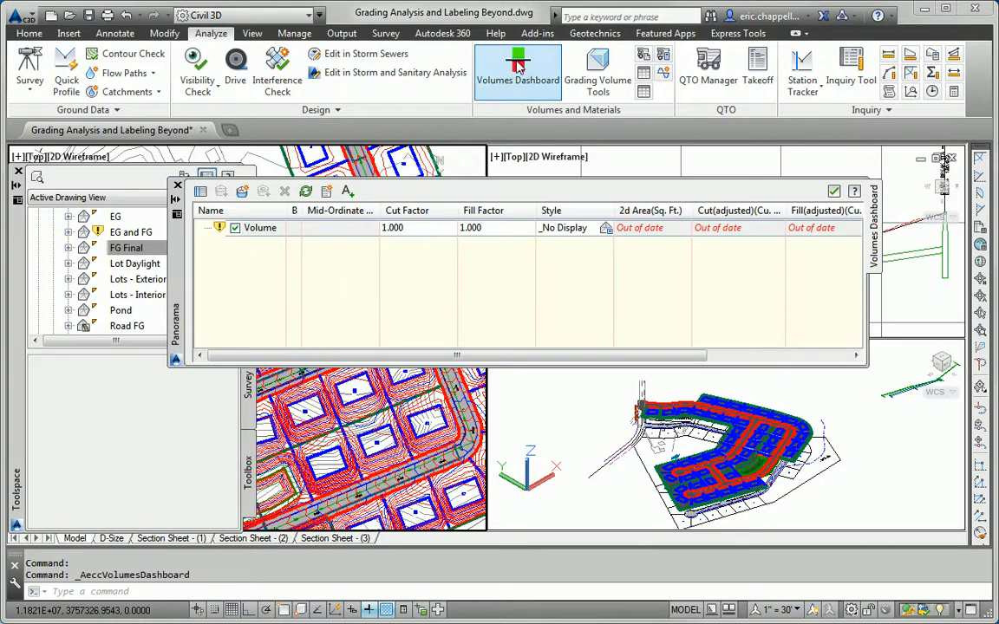
left_click(311, 232)
left_click(305, 192)
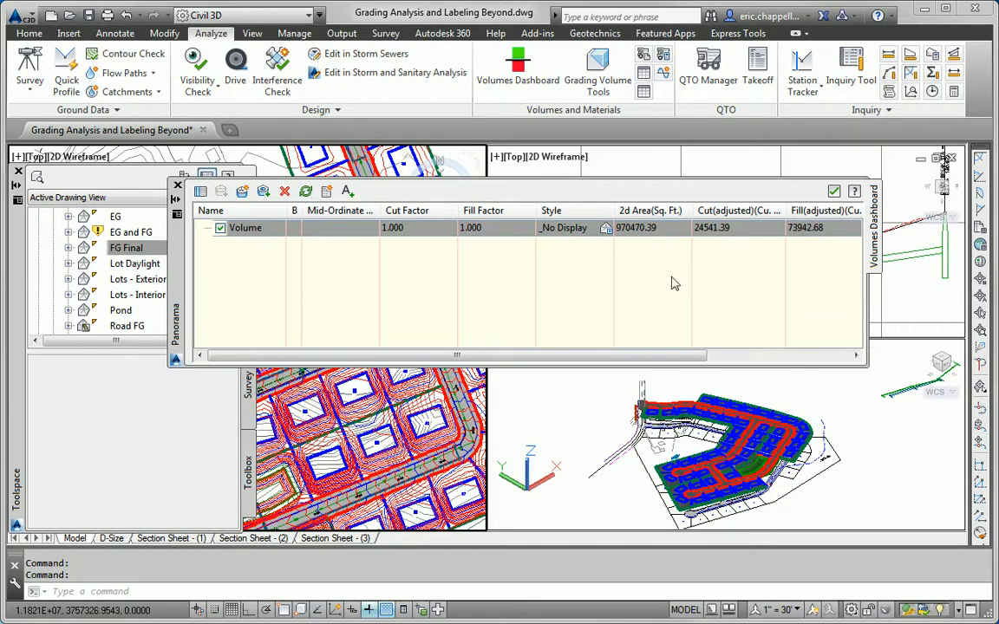
left_click_drag(679, 358, 831, 363)
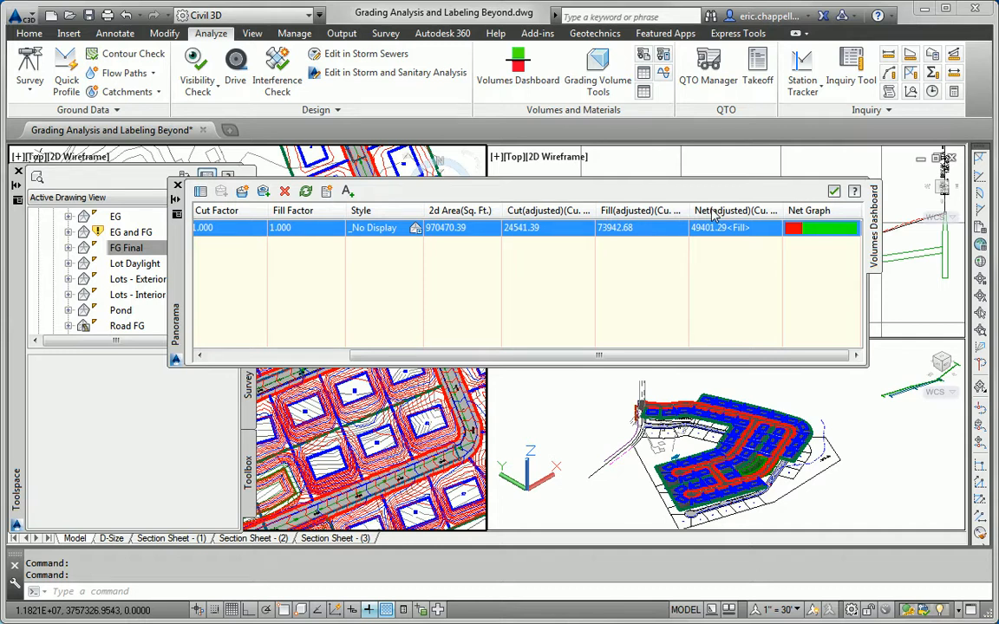
left_click(834, 190)
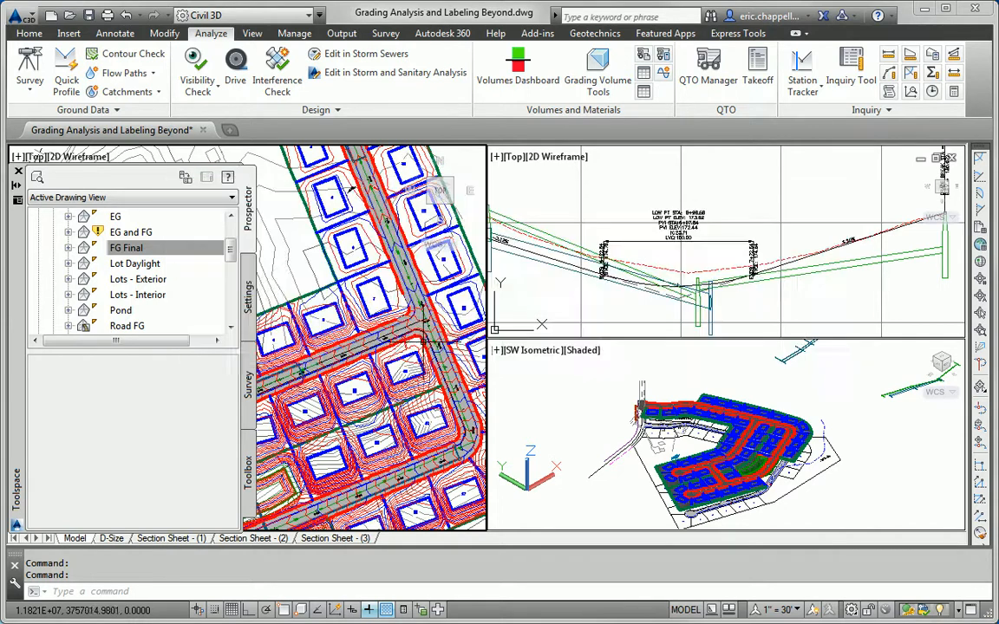
Step: Close the Toolspace and open the surface properties of the FG Final surface
scroll(364, 288, "down", 5)
middle_click_drag(360, 293, 388, 290)
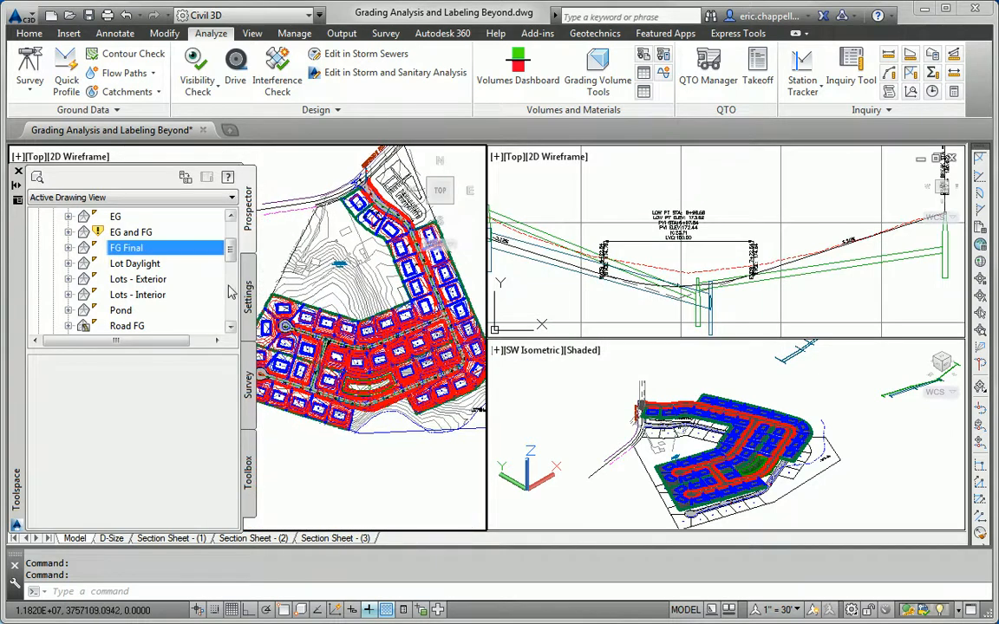
left_click(18, 171)
middle_click_drag(301, 295, 190, 345)
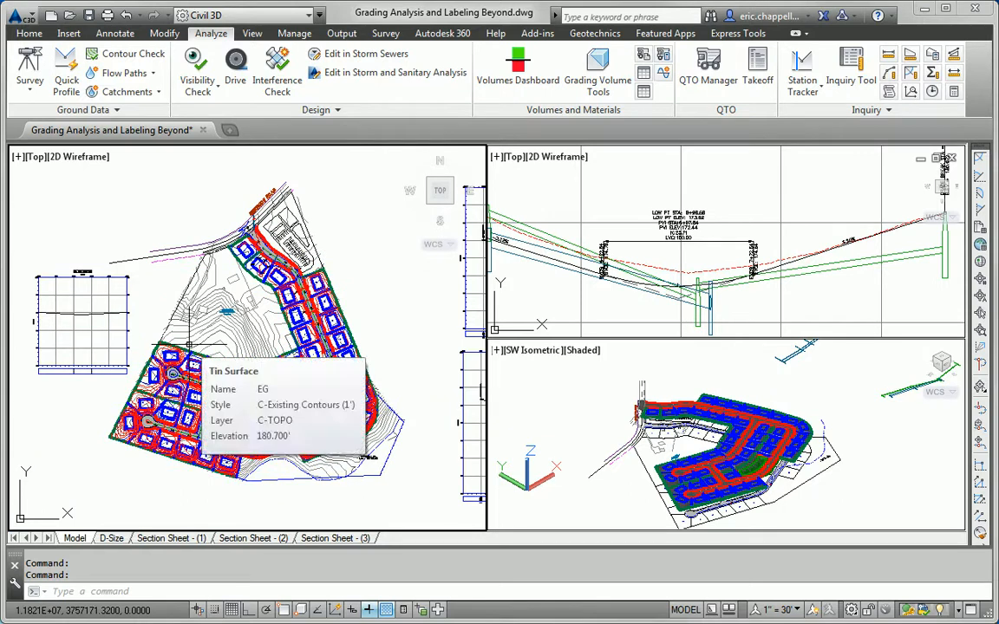
scroll(216, 390, "up", 8)
middle_click_drag(351, 360, 181, 329)
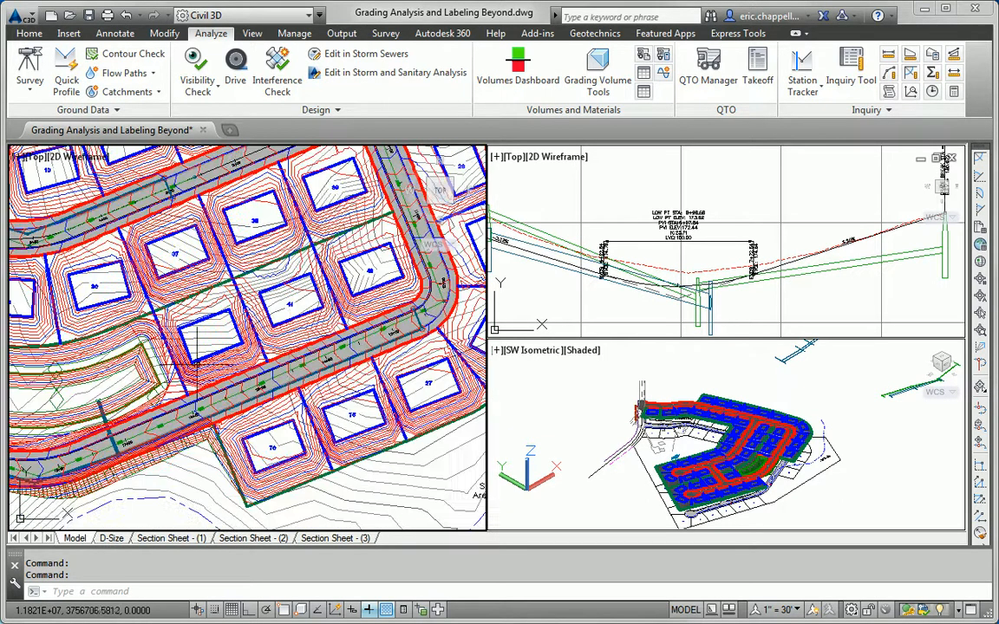
middle_click_drag(201, 290, 244, 324)
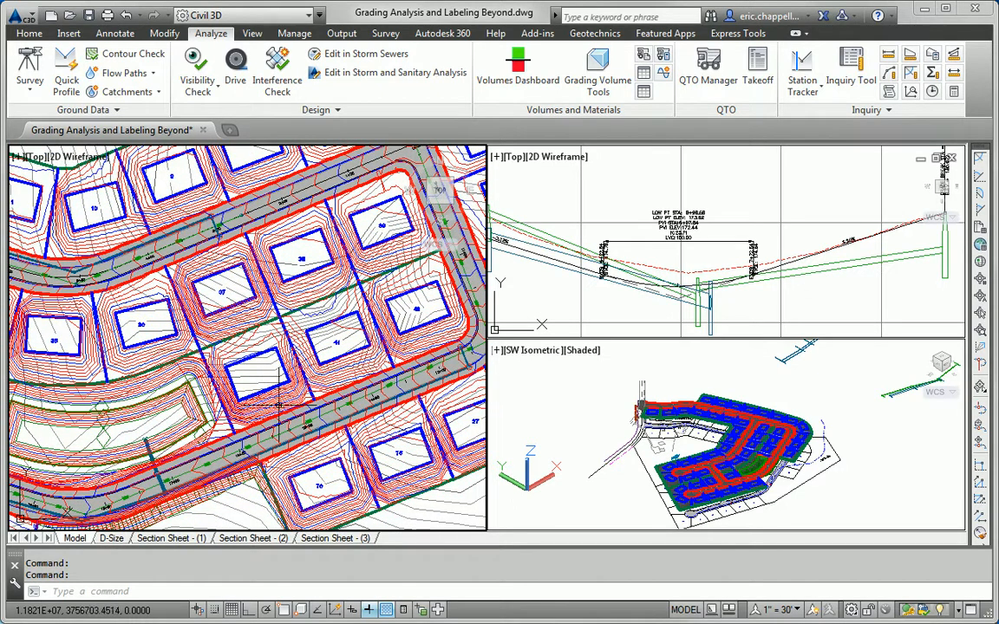
scroll(264, 406, "down", 3)
scroll(266, 401, "up", 2)
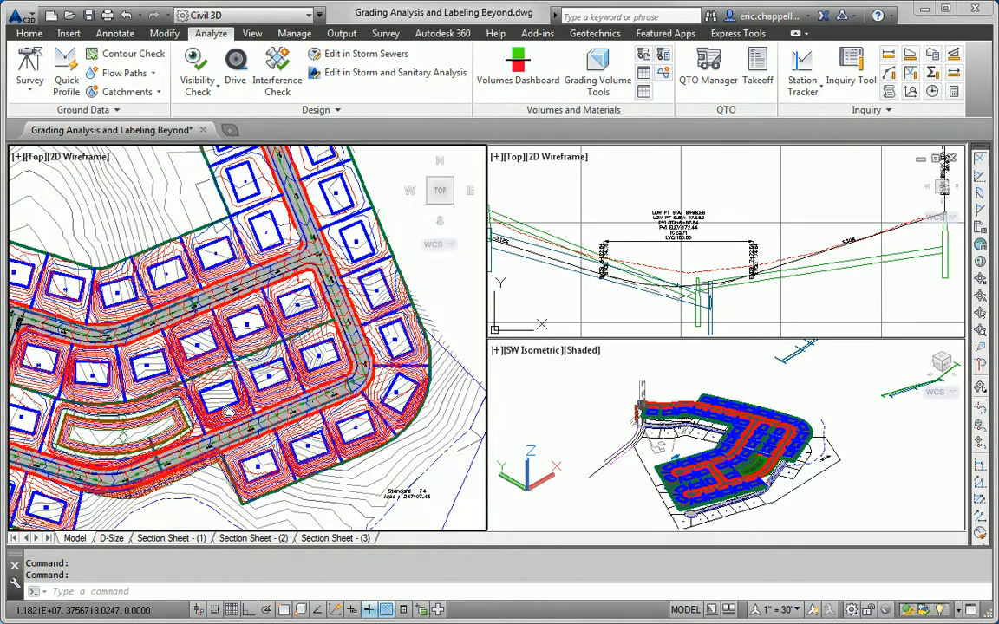
left_click(267, 399)
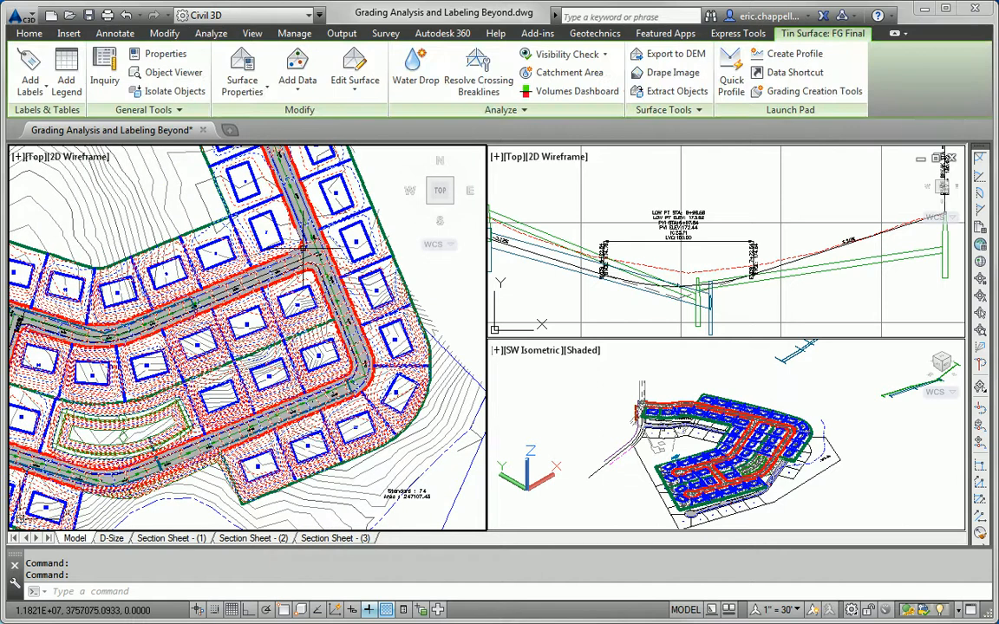
left_click(243, 69)
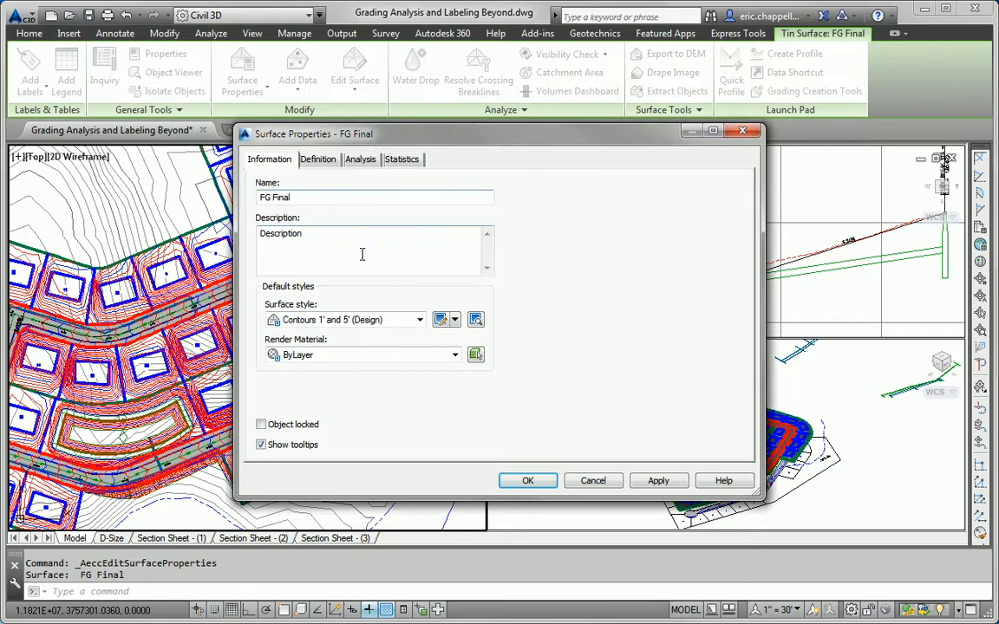
left_click(321, 319)
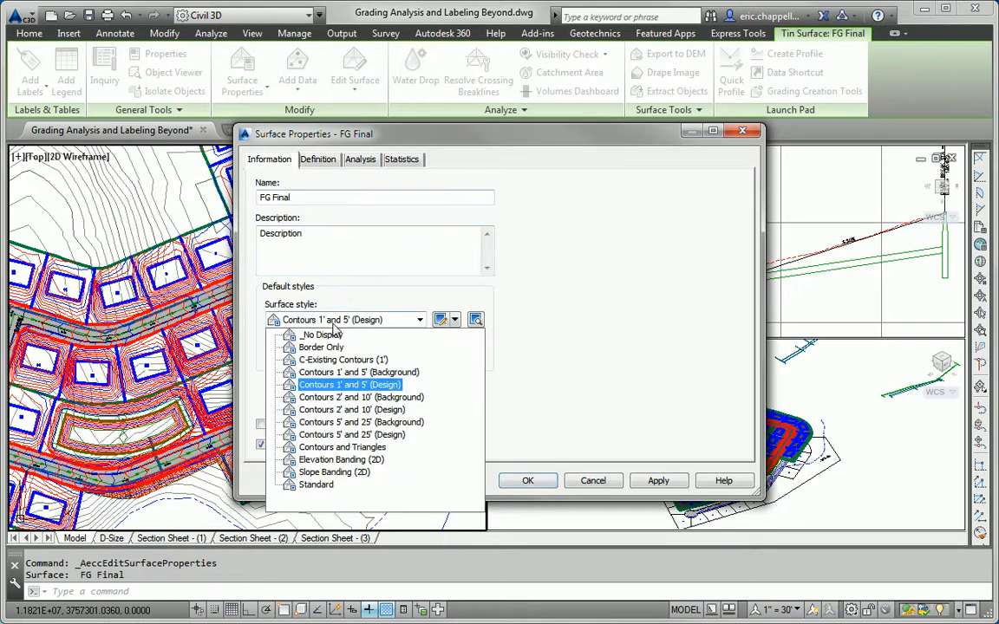
left_click(364, 462)
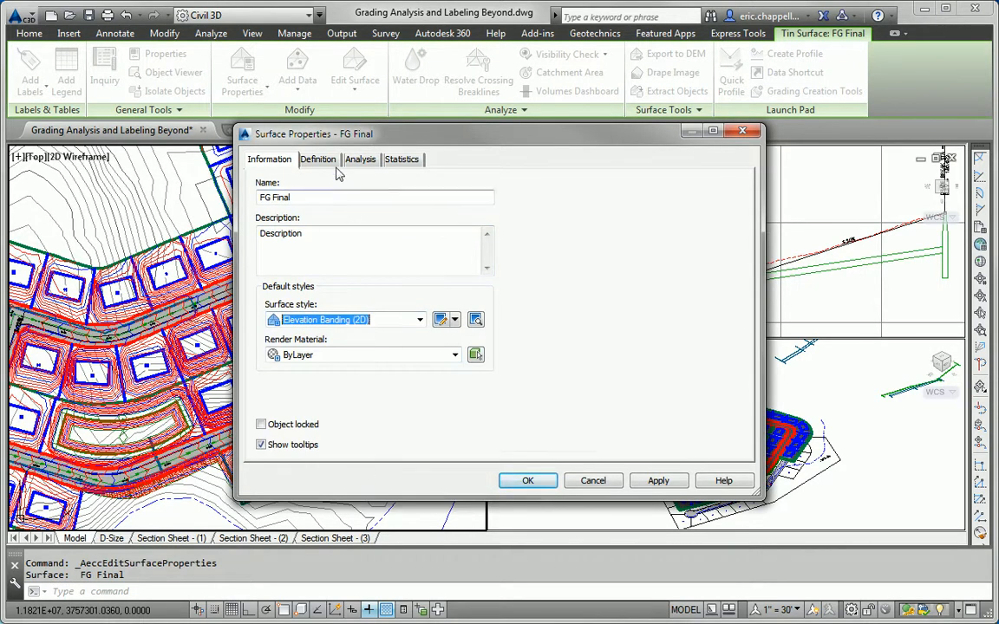
left_click(363, 159)
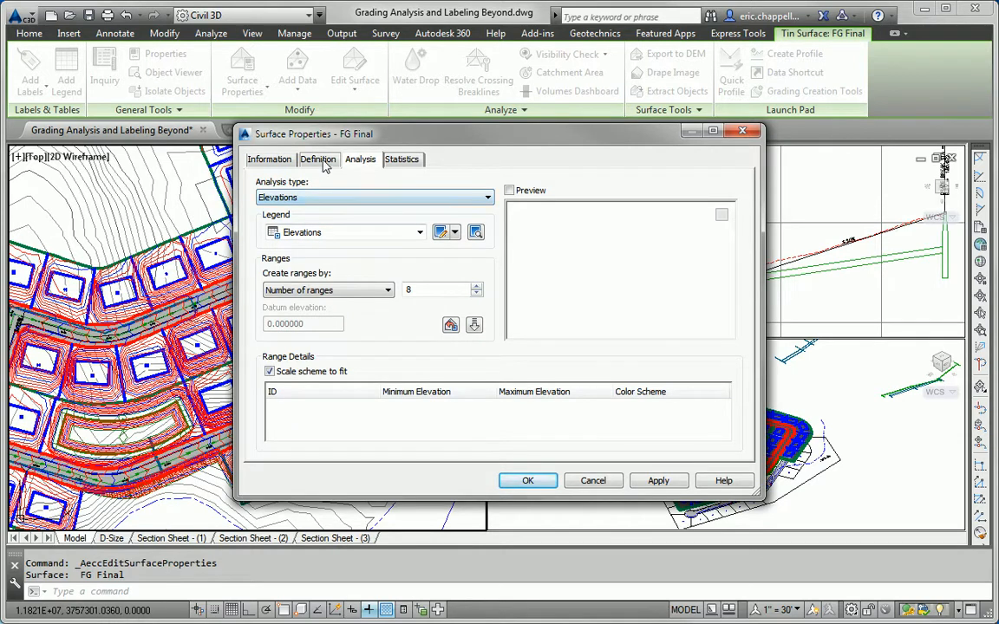
left_click(269, 160)
Step: Set the FG Final surface style to Slope Banding (2D) and its analysis type to Slopes, and enlarge the properties dialog
left_click(358, 319)
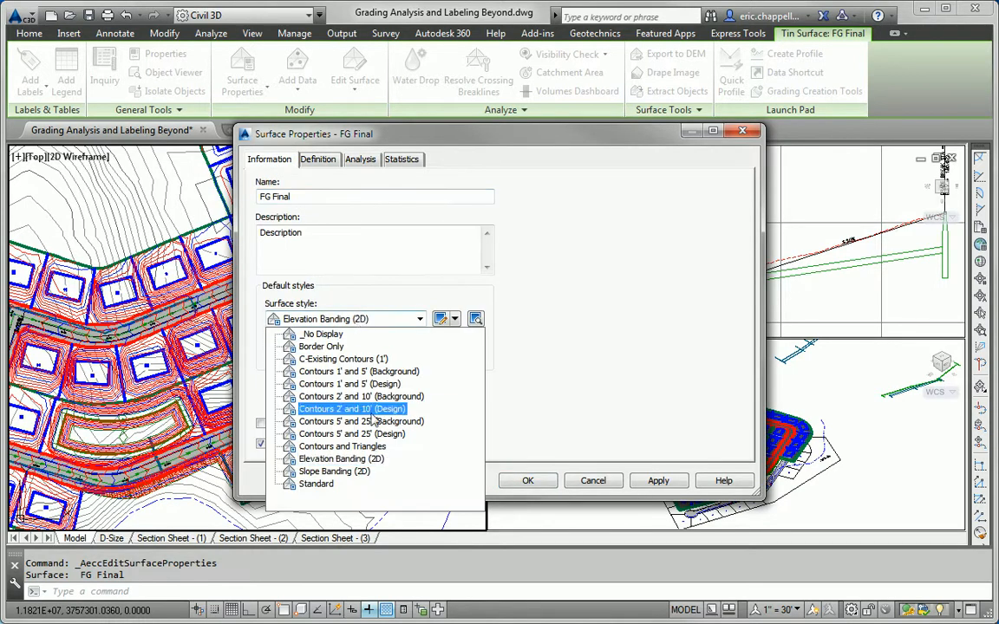
left_click(335, 472)
left_click(357, 160)
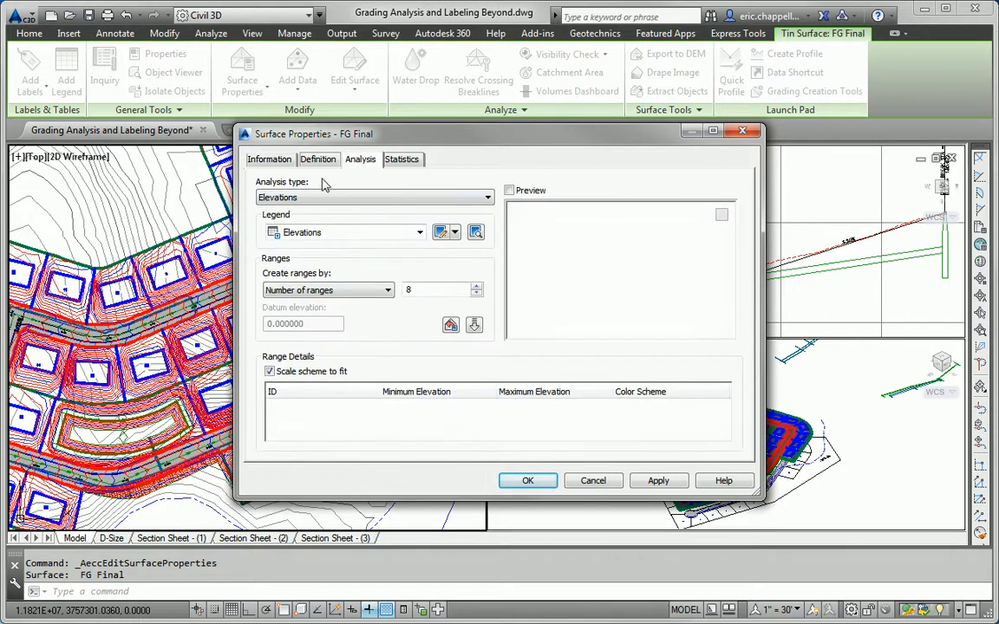
left_click(317, 197)
left_click(286, 242)
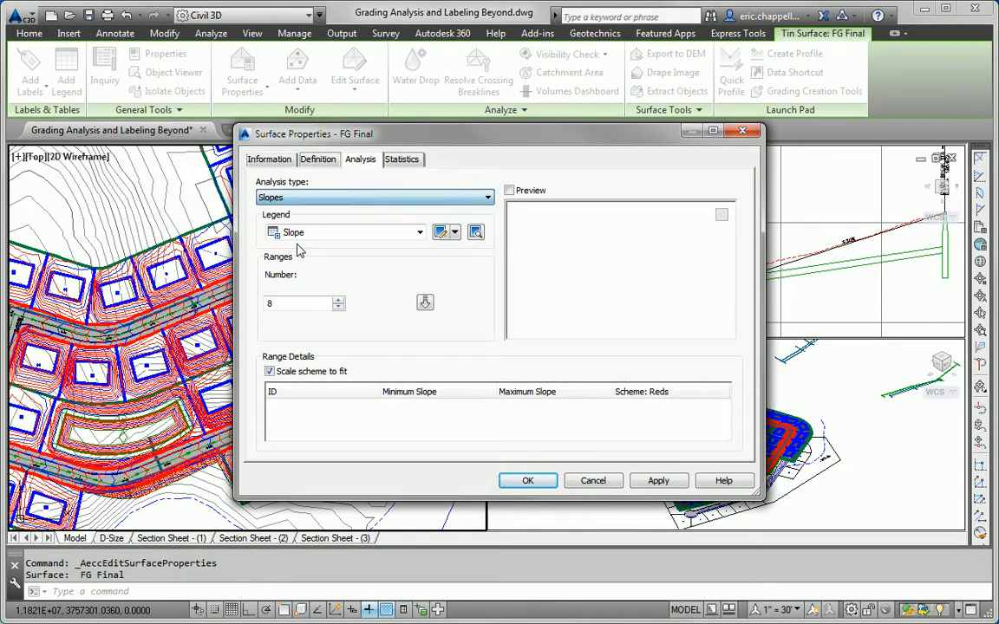
left_click_drag(401, 145, 384, 110)
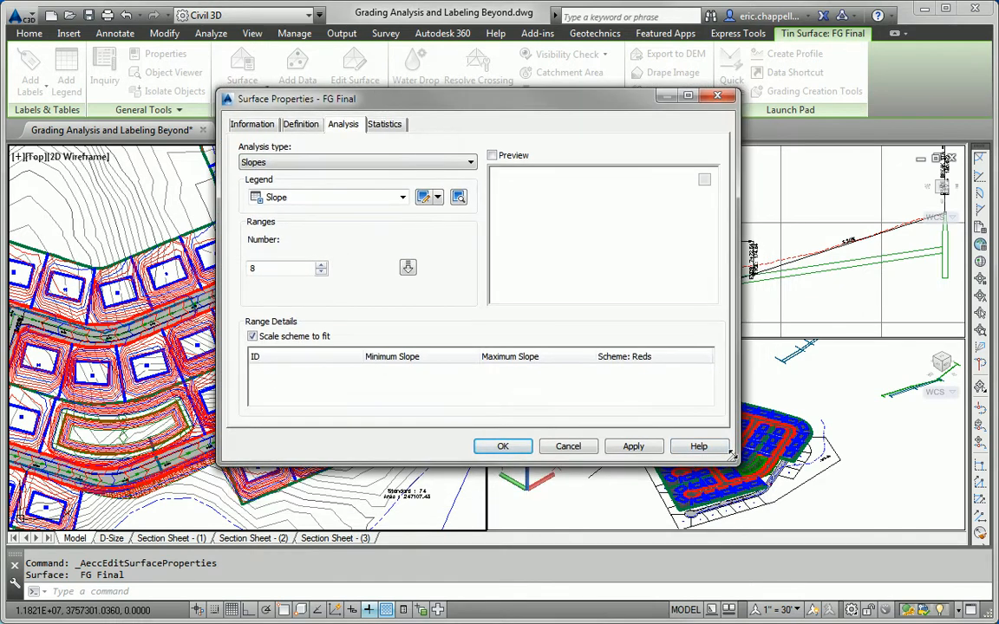
left_click_drag(731, 456, 772, 518)
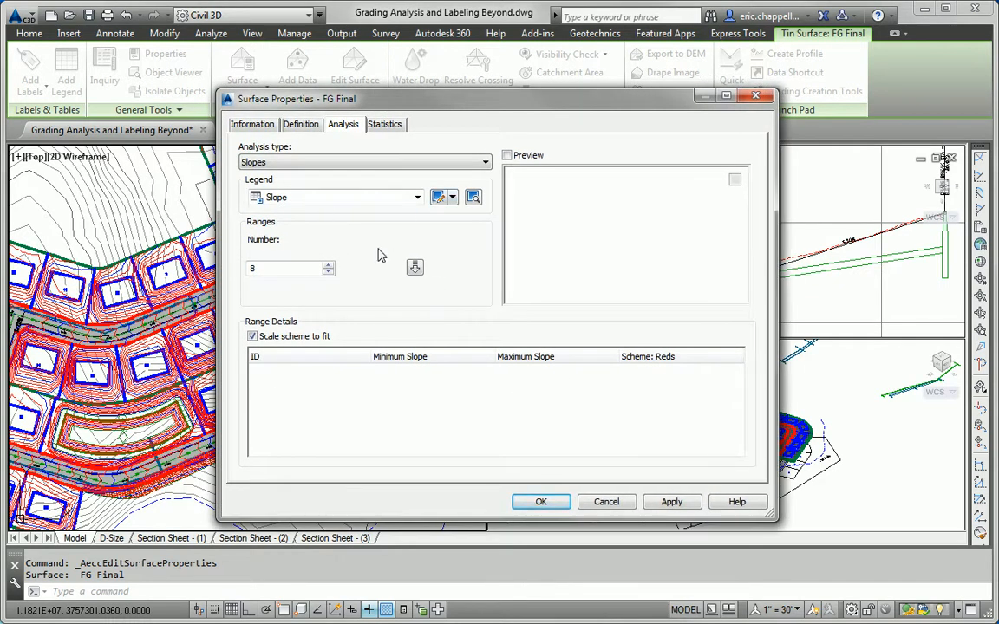
Step: Generate three slope ranges and give the first range a maximum slope of 2% and color 30
left_click(287, 273)
left_click(414, 268)
left_click(510, 374)
left_click(517, 373)
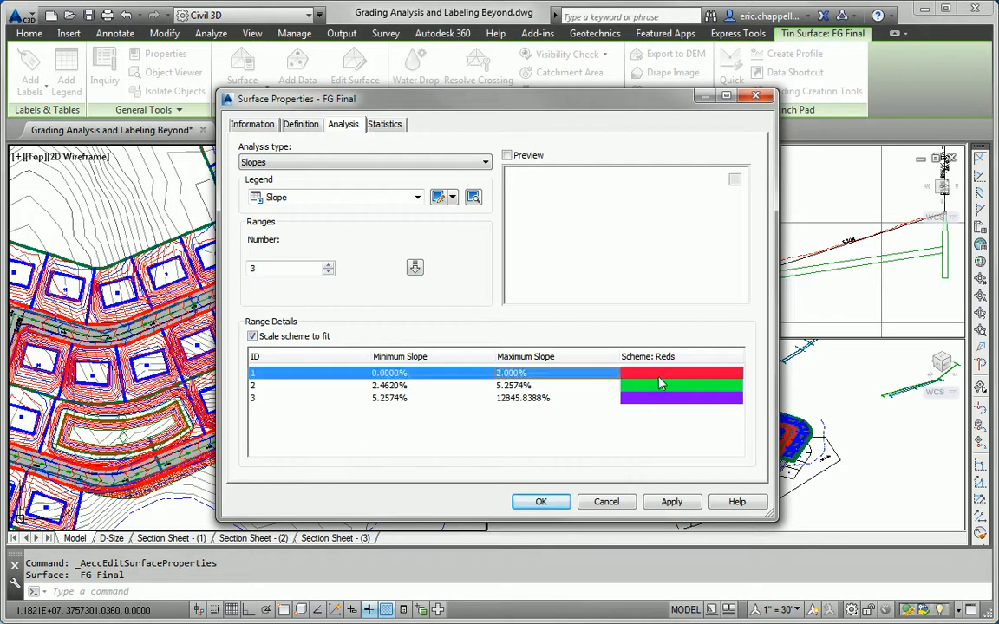
left_click(633, 373)
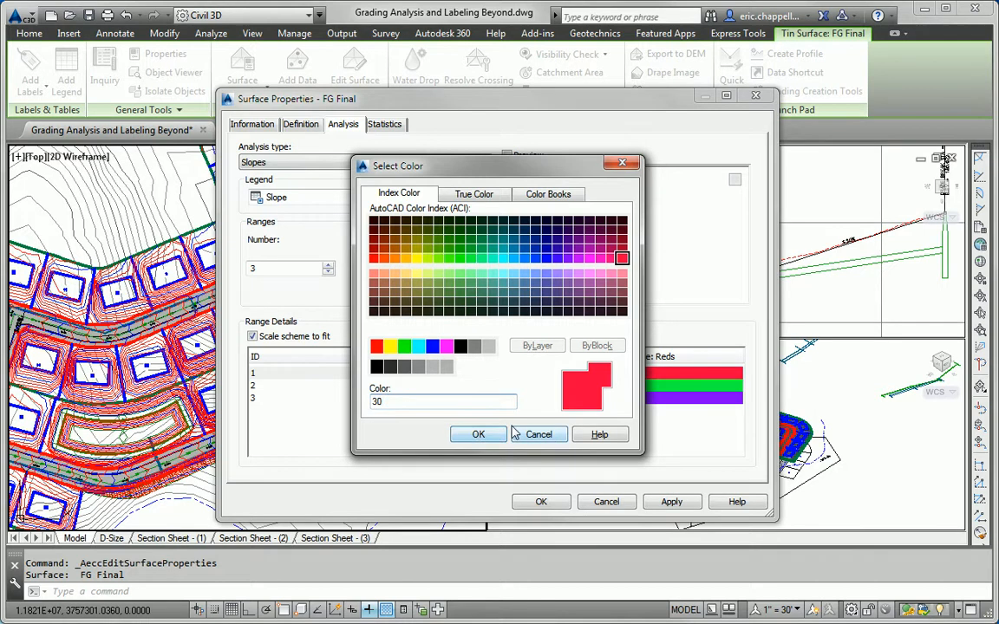
left_click(475, 435)
Step: Set the second of the three slope ranges to run from 2% to 10%
left_click(401, 387)
left_click(402, 387)
type("2")
left_click(512, 387)
left_click(511, 387)
type("10")
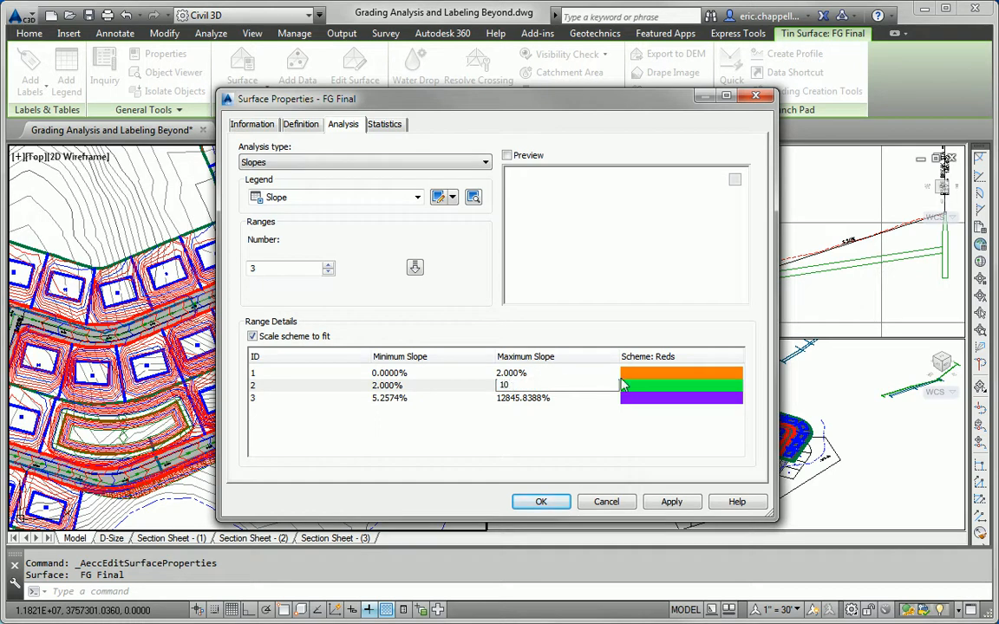
left_click(642, 385)
left_click(475, 435)
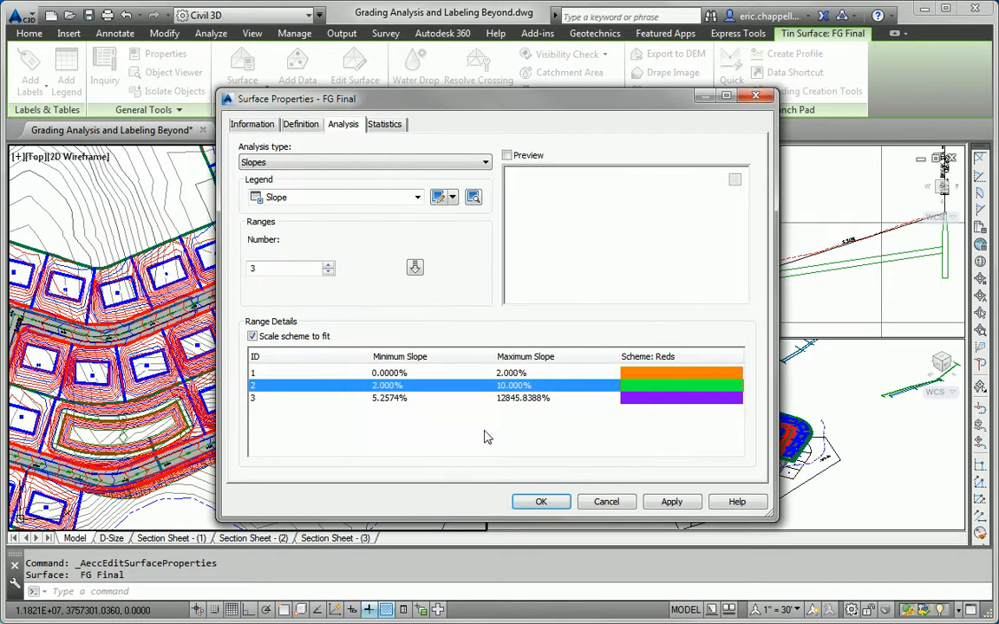
Step: Set the third slope range to run from 10% to 34% and assign it color 2, yellow
left_click(401, 398)
left_click(400, 398)
type("10")
left_click(537, 398)
type("34")
left_click(540, 386)
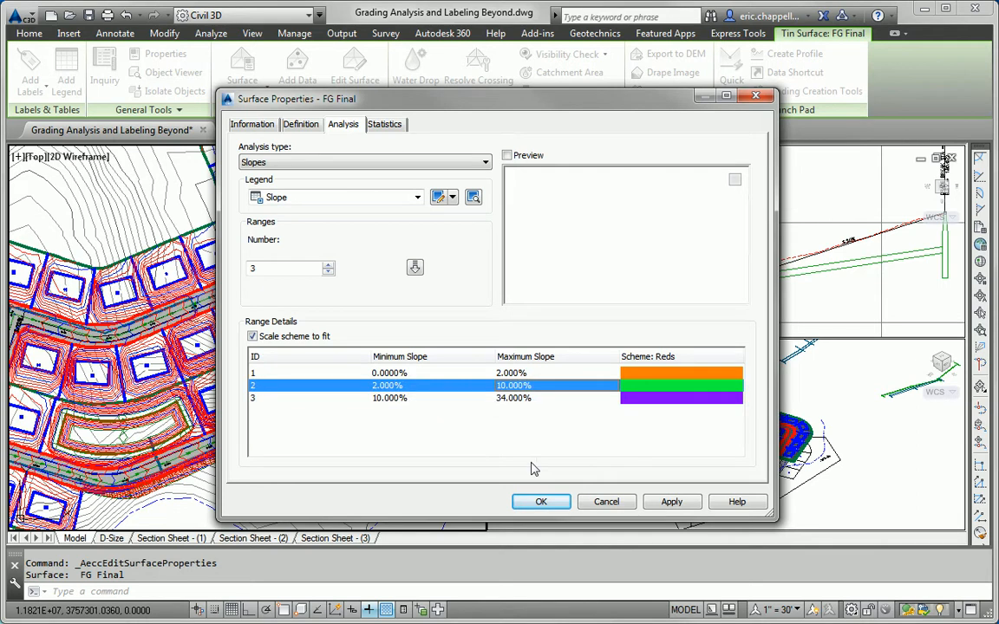
left_click(646, 402)
left_click(647, 402)
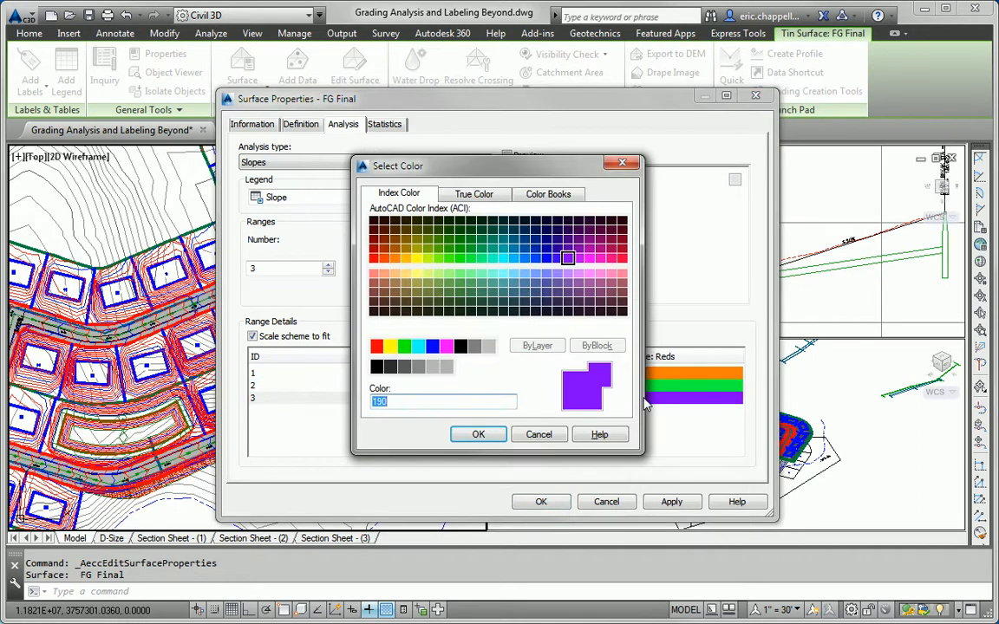
type("2")
left_click(478, 435)
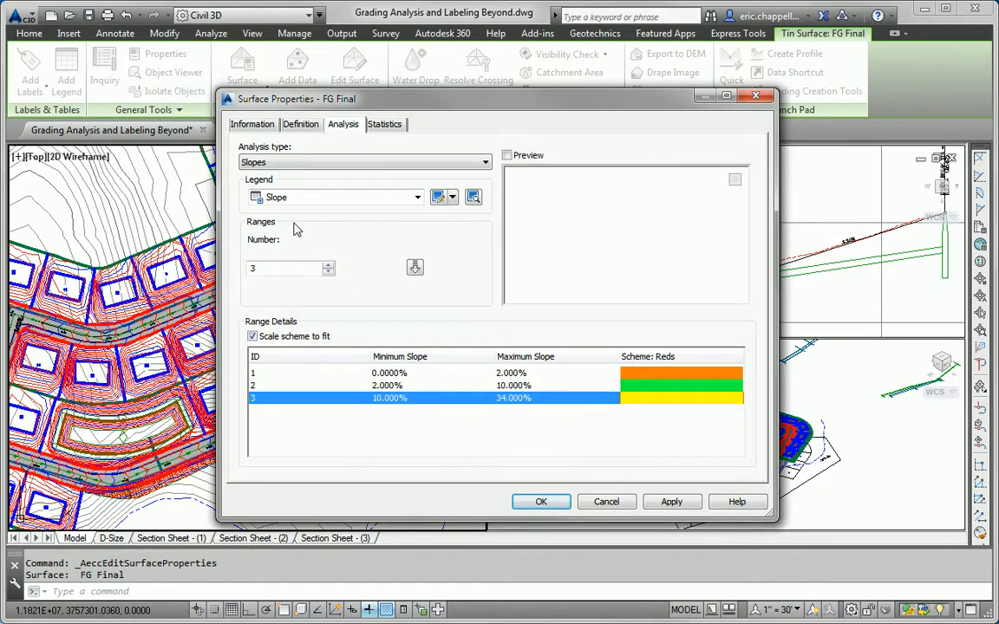
Step: Regenerate the slope analysis with four ranges and give the first range a maximum slope of 2% and the color yellow
double_click(253, 268)
type("4")
left_click(414, 267)
left_click(515, 373)
left_click(515, 373)
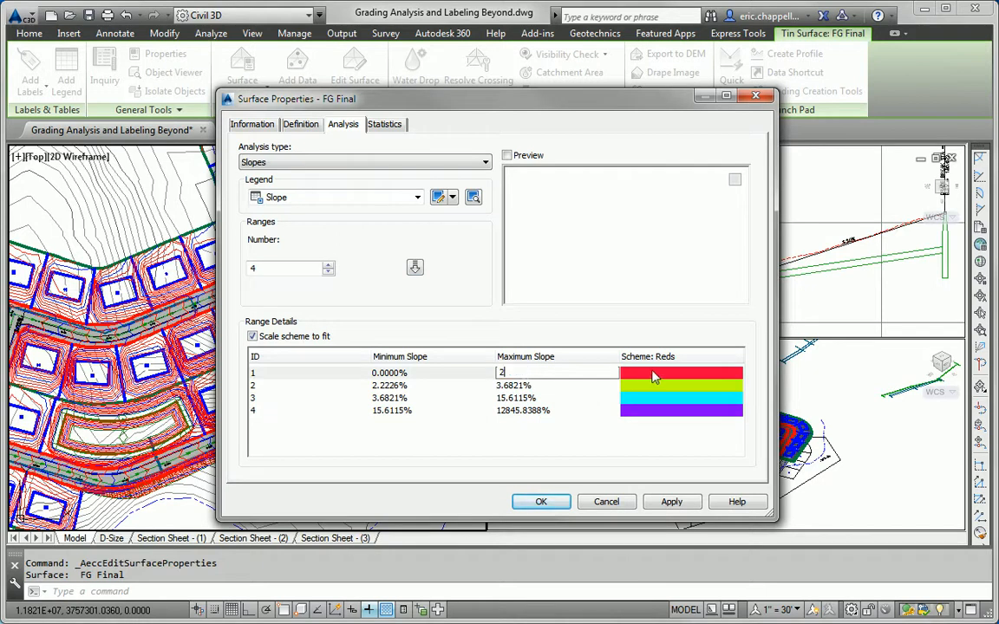
left_click(649, 376)
left_click(391, 347)
left_click(478, 434)
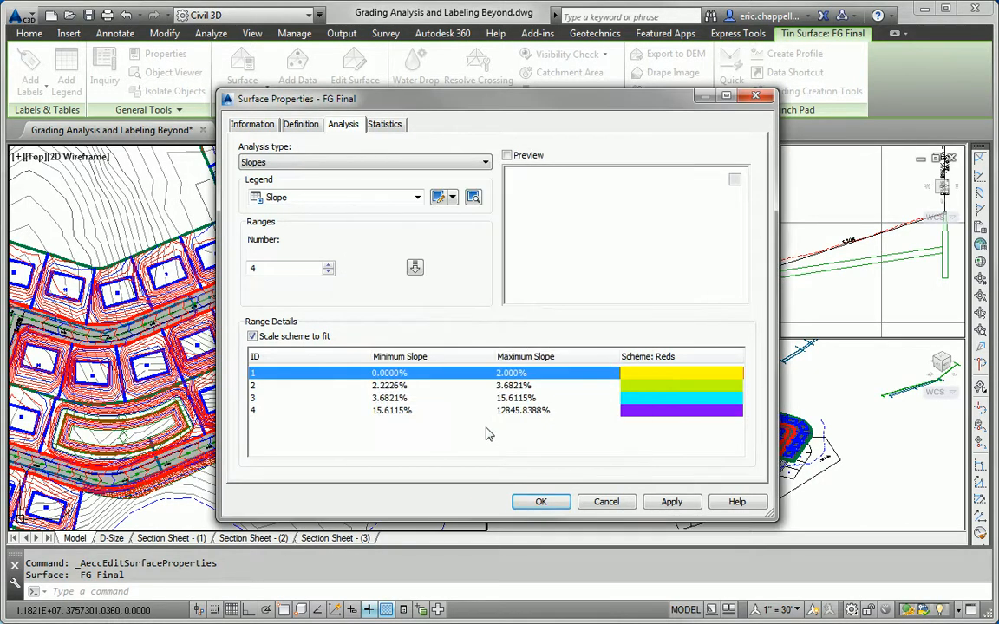
Step: Set the second of the four slope ranges to run from 2% to 10% and assign it color 3
left_click(399, 387)
left_click(402, 387)
type("2")
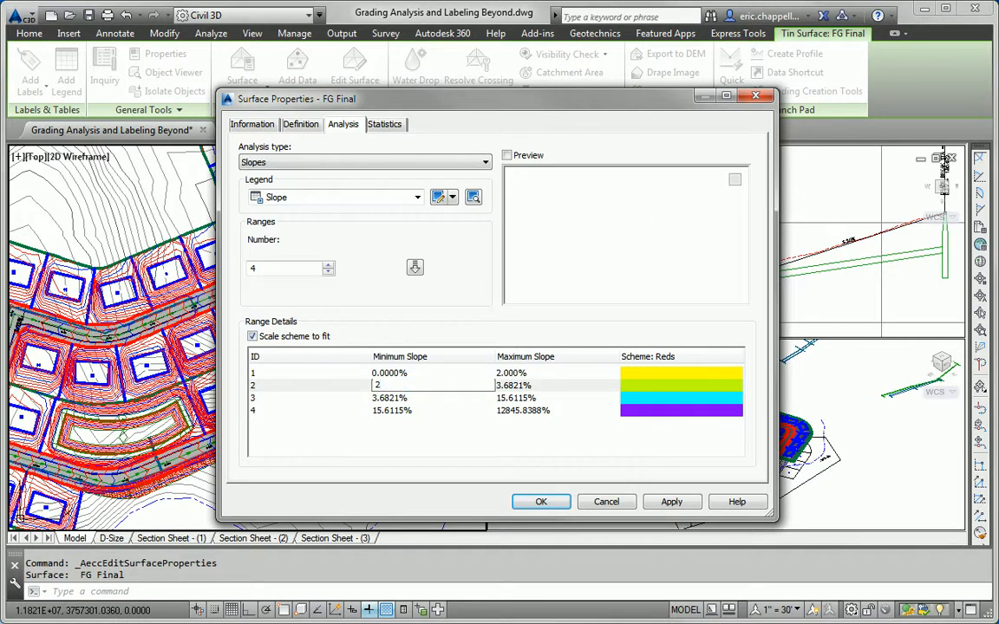
key("Return")
key("Tab")
type("10")
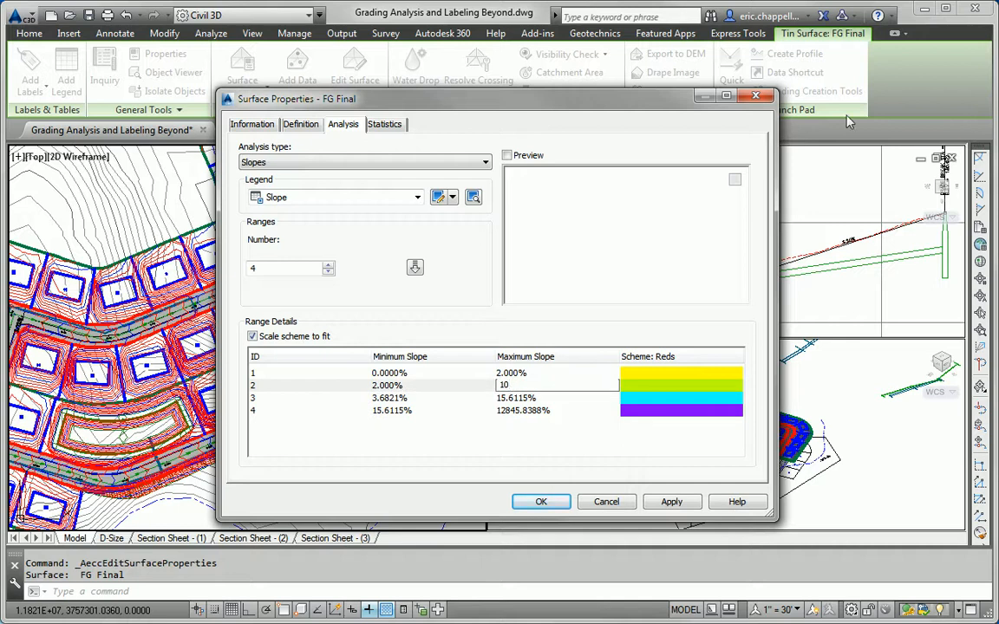
left_click(652, 389)
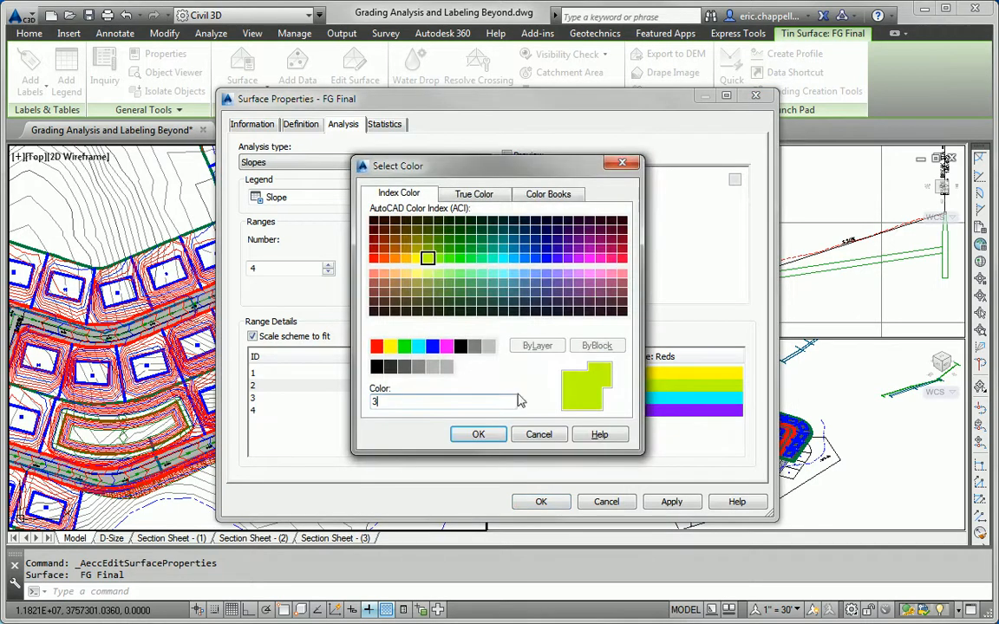
left_click(476, 434)
Step: Set the third of the four slope ranges to run from 10% to 34% and color it orange
left_click(401, 400)
left_click(401, 400)
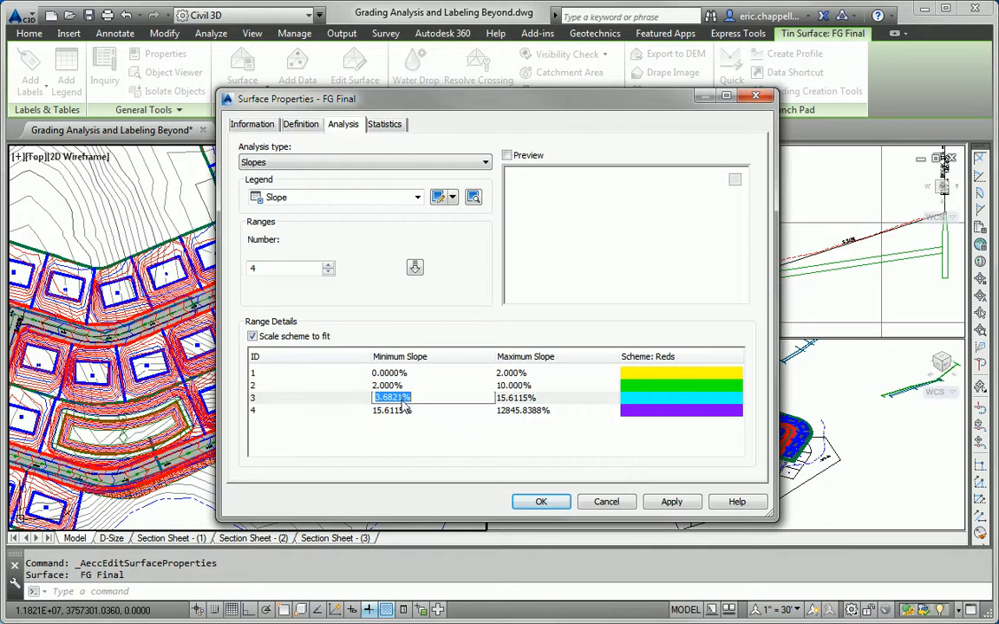
type("10")
left_click(531, 398)
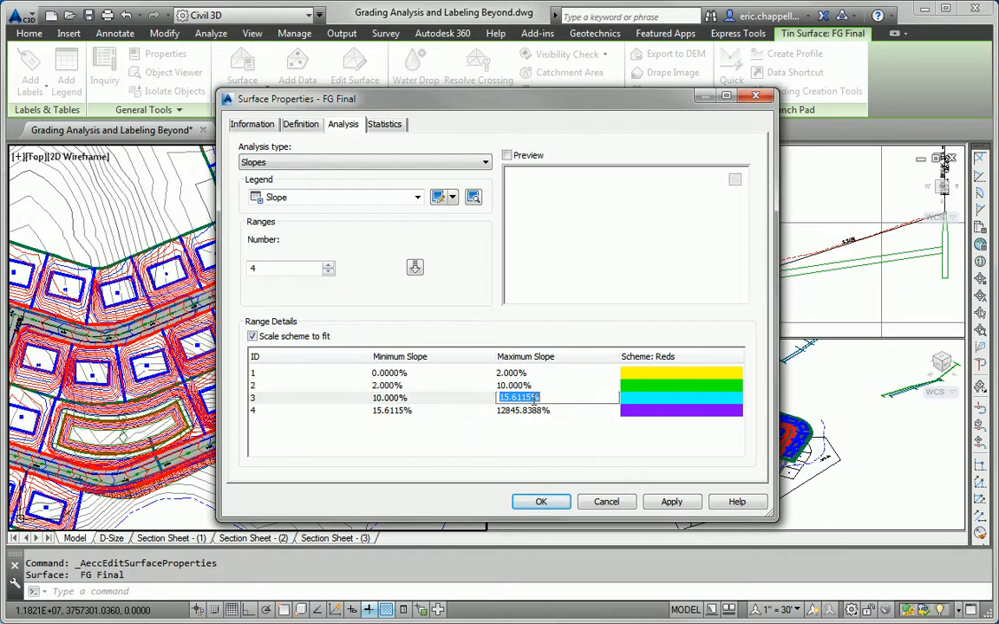
type("34")
left_click(658, 402)
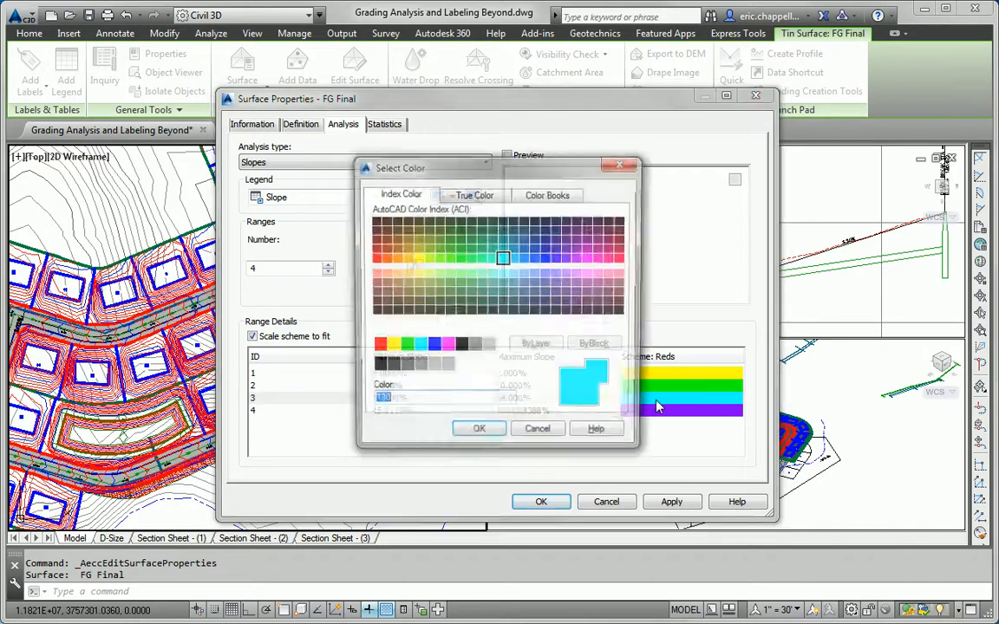
double_click(401, 257)
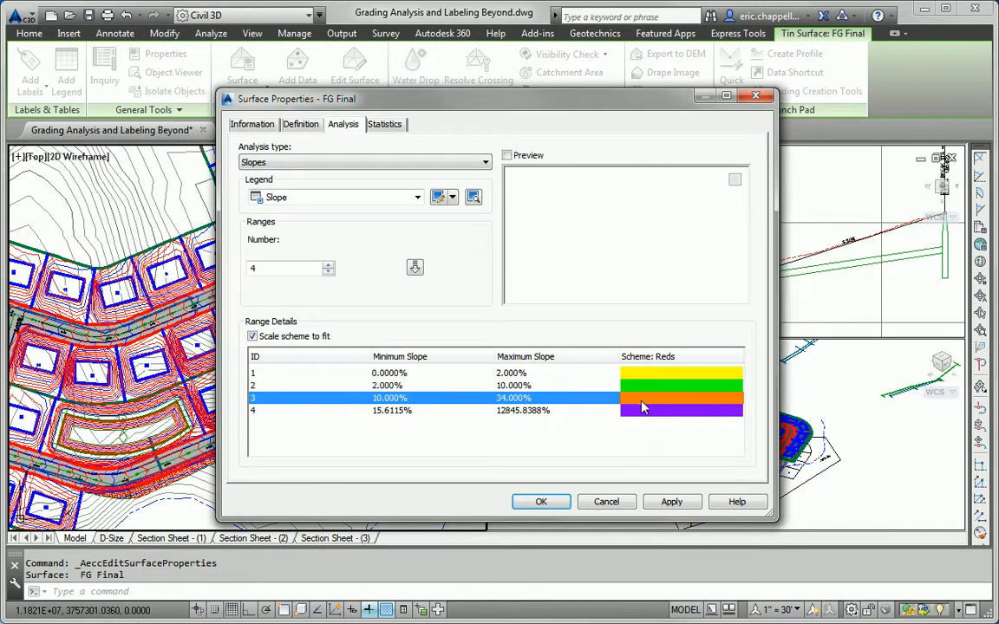
Step: Give the fourth slope range a minimum of 34% and color 1, and apply the slope analysis to FG Final
left_click(387, 411)
left_click(387, 411)
type("34")
left_click(524, 411)
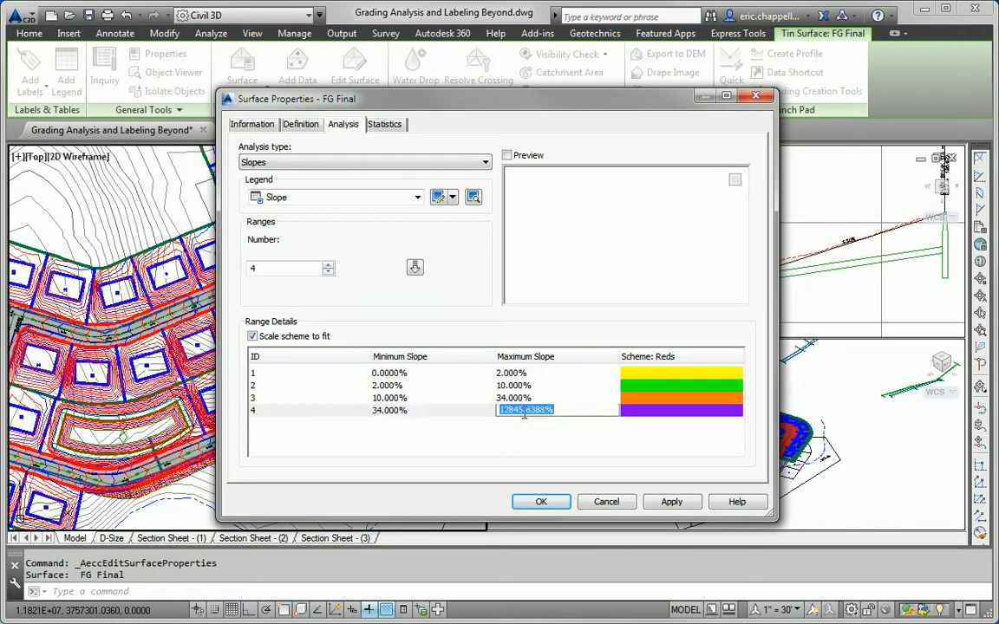
left_click(640, 411)
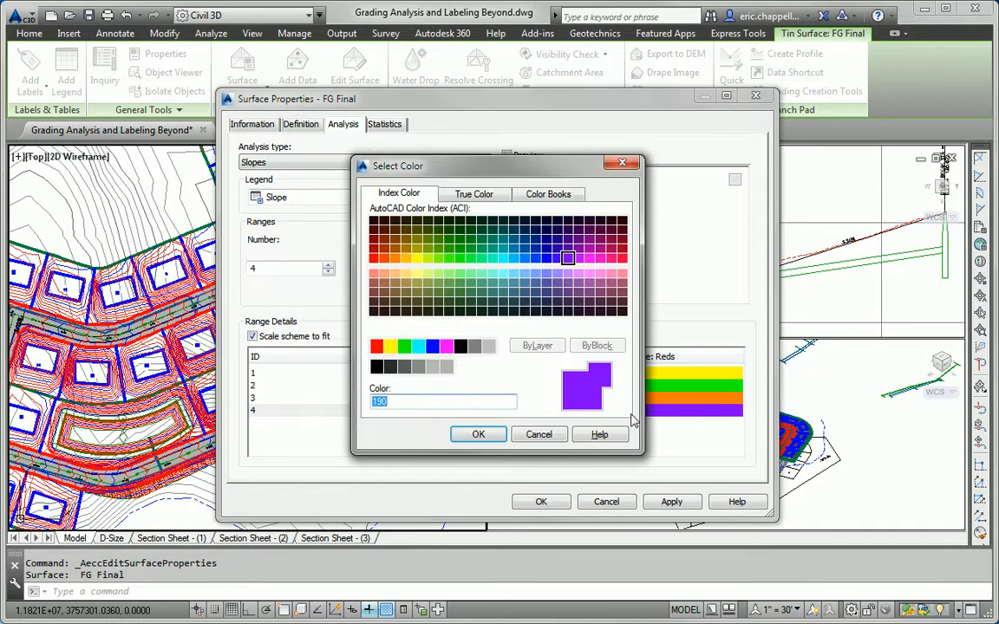
type("1")
left_click(478, 434)
left_click(540, 501)
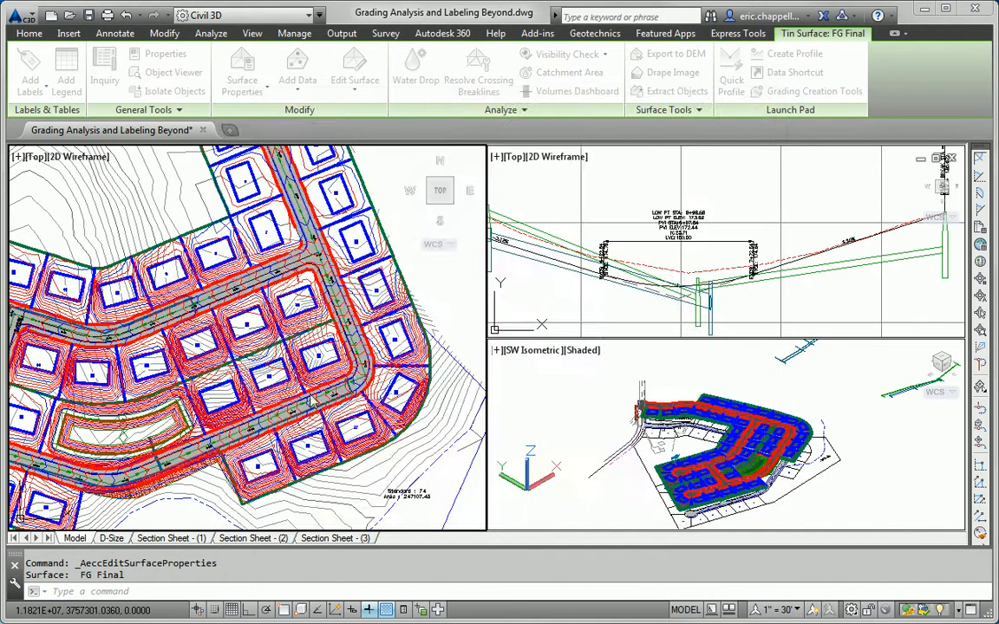
scroll(309, 394, "up", 3)
key("Escape")
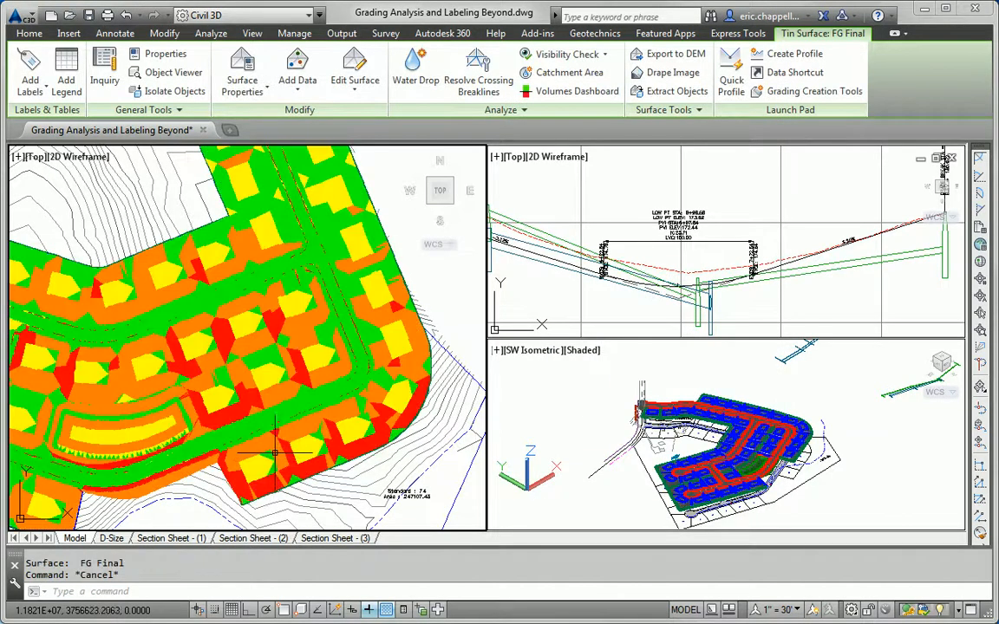
Step: Send the color-banded FG Final surface behind the lot and road linework in the display order
mouse_move(287, 453)
middle_mouse_down()
mouse_move(330, 453)
mouse_move(337, 497)
middle_mouse_up()
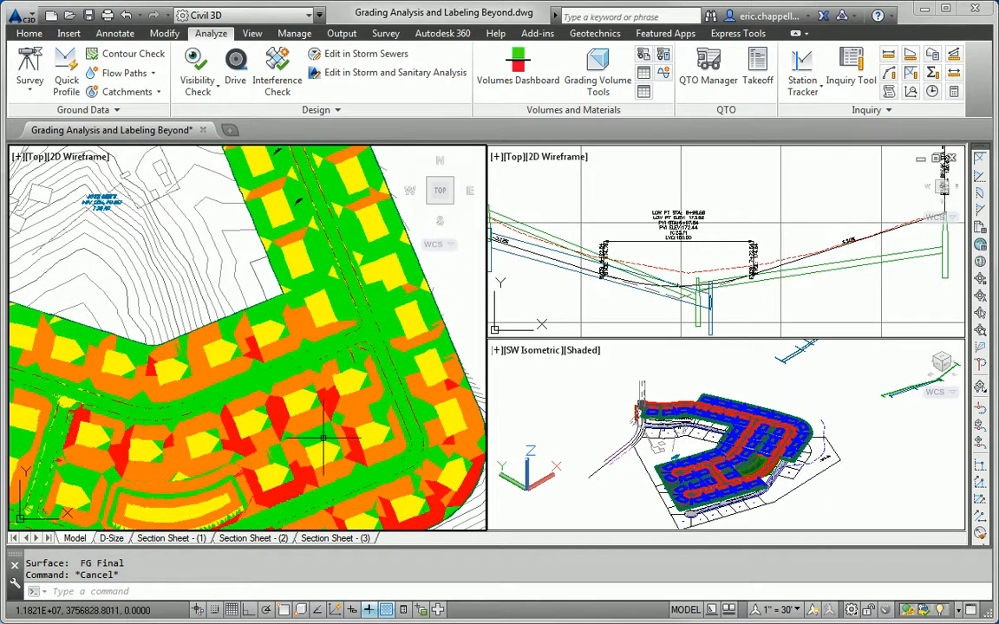
scroll(267, 431, "up", 5)
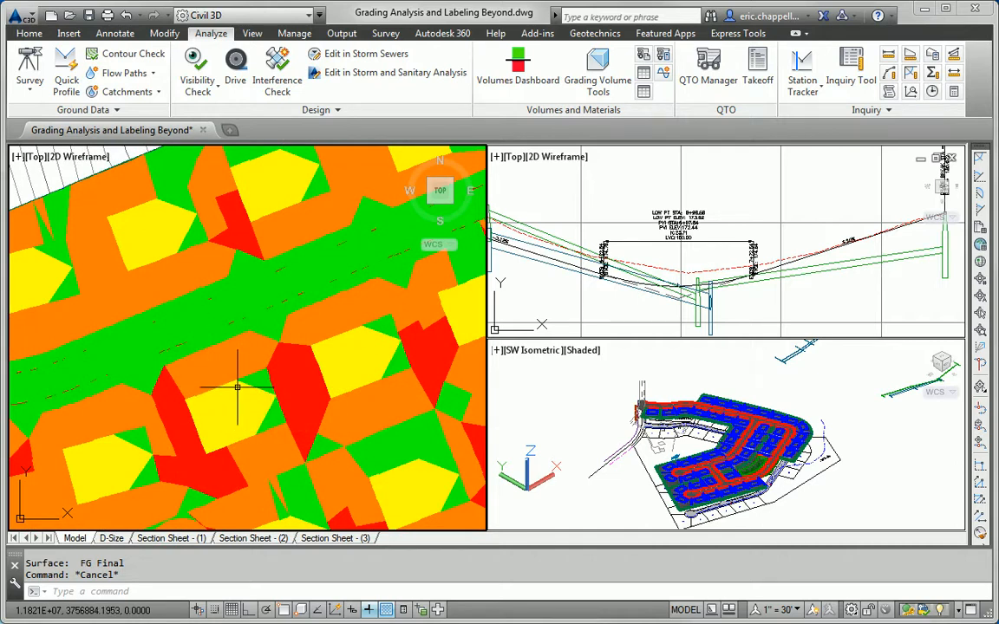
left_click(233, 357)
left_click(233, 357)
right_click(232, 364)
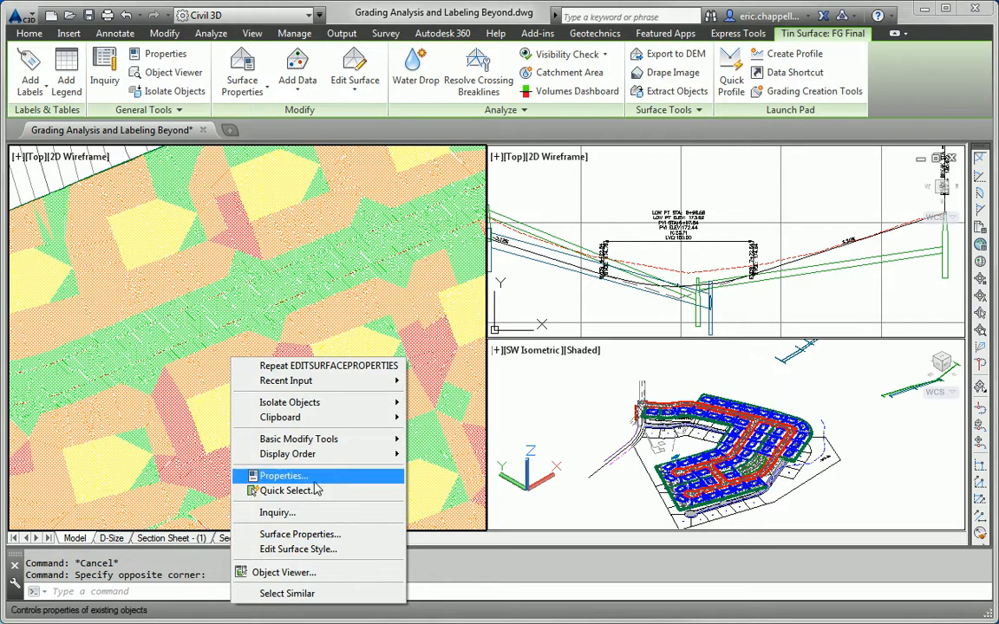
mouse_move(291, 453)
left_click(454, 474)
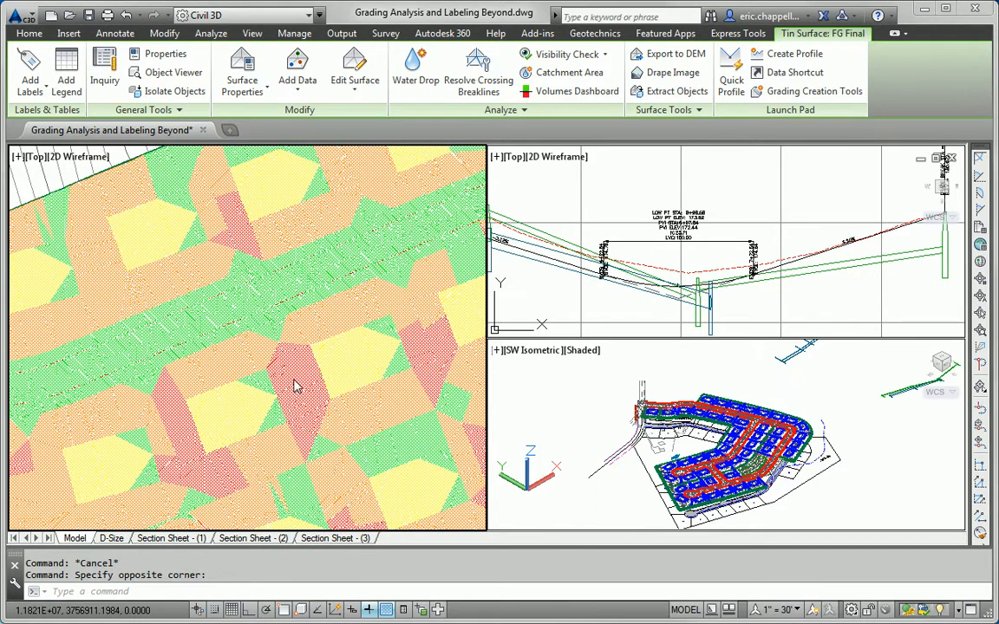
key("Escape")
scroll(240, 385, "up", 3)
scroll(239, 386, "down", 3)
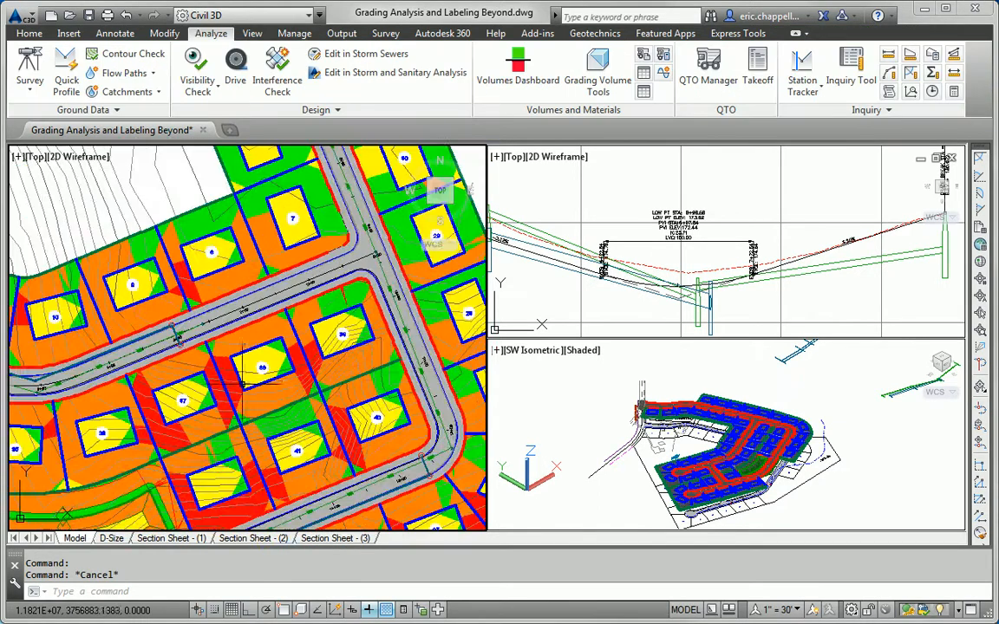
Step: Lower the building pad feature line of lot 27 by 5 feet
scroll(224, 364, "down", 2)
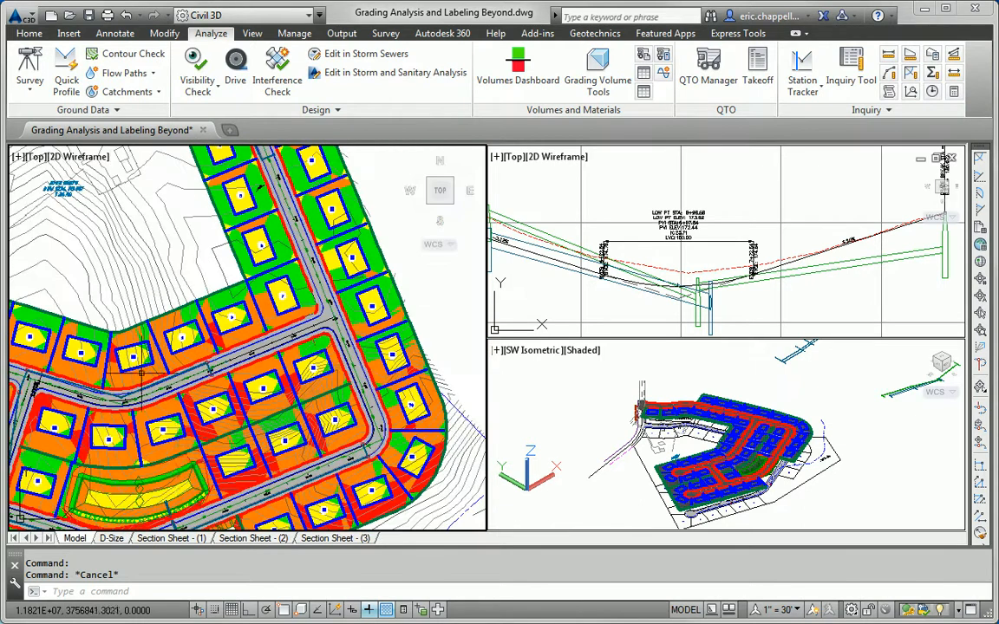
middle_click_drag(265, 458, 271, 372)
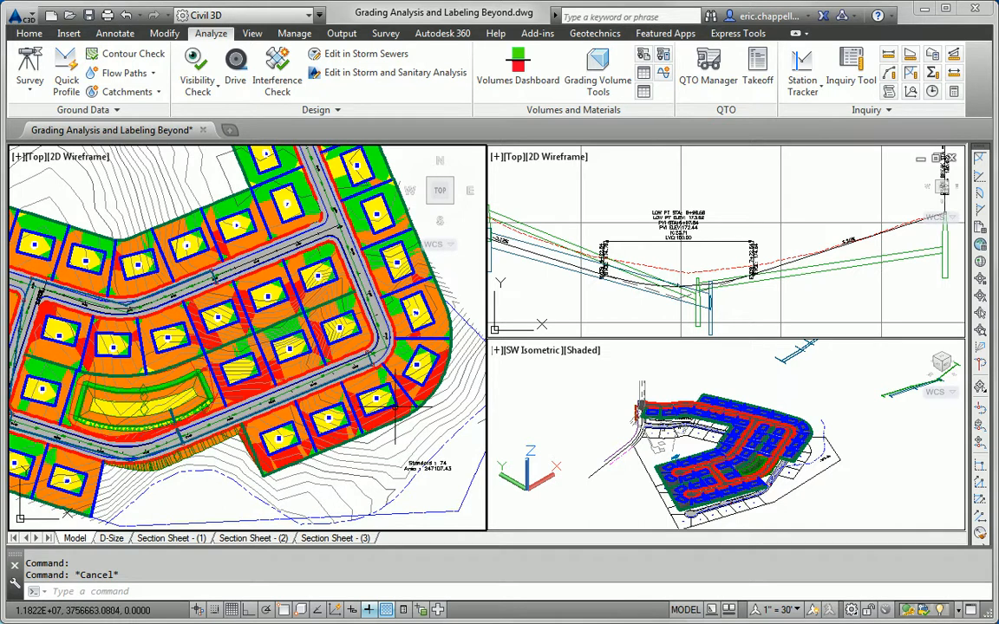
scroll(360, 365, "up", 5)
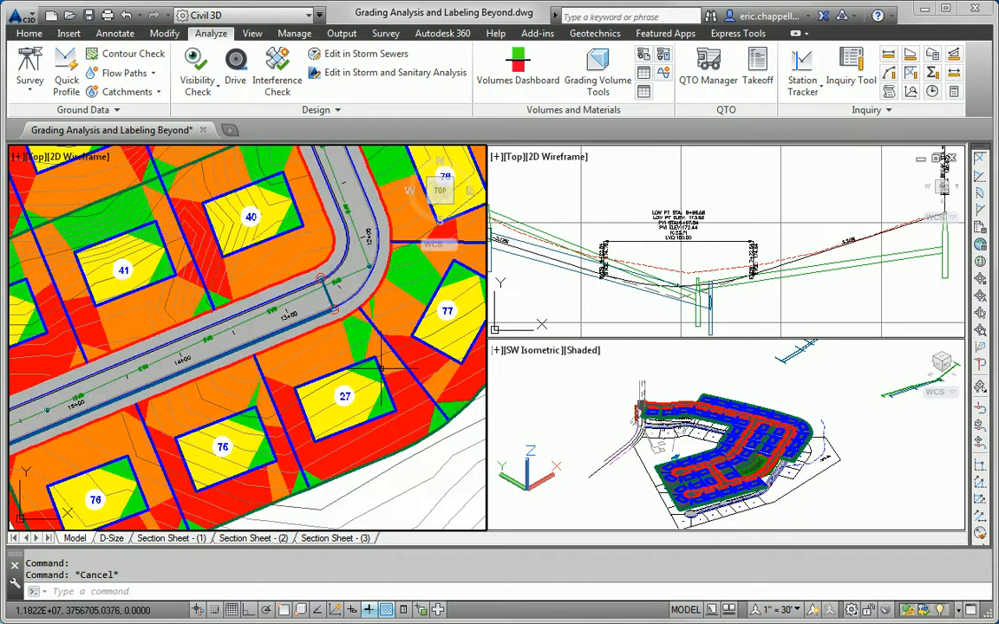
left_click(388, 380)
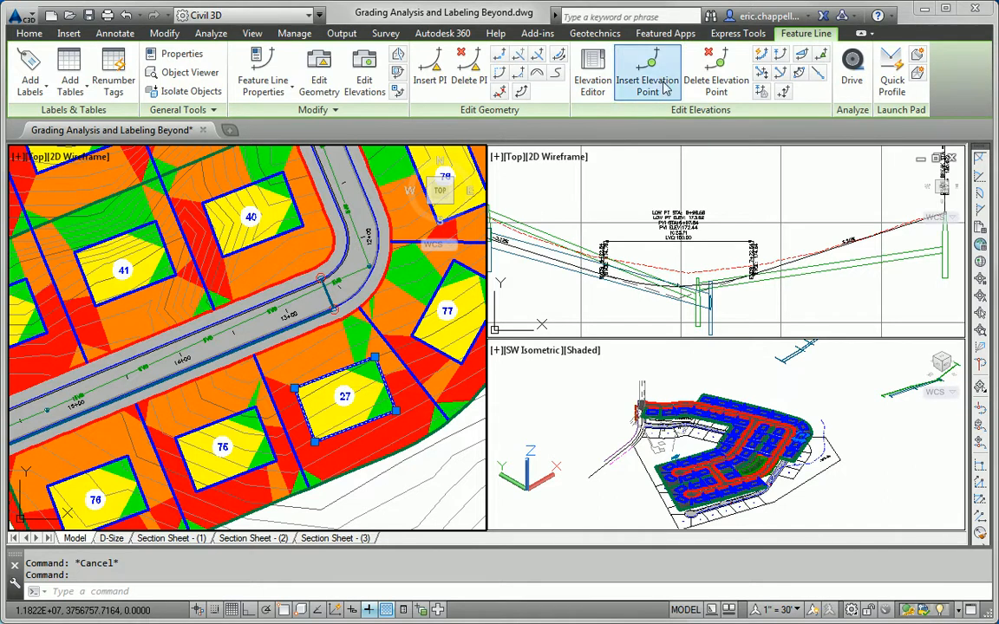
left_click(783, 94)
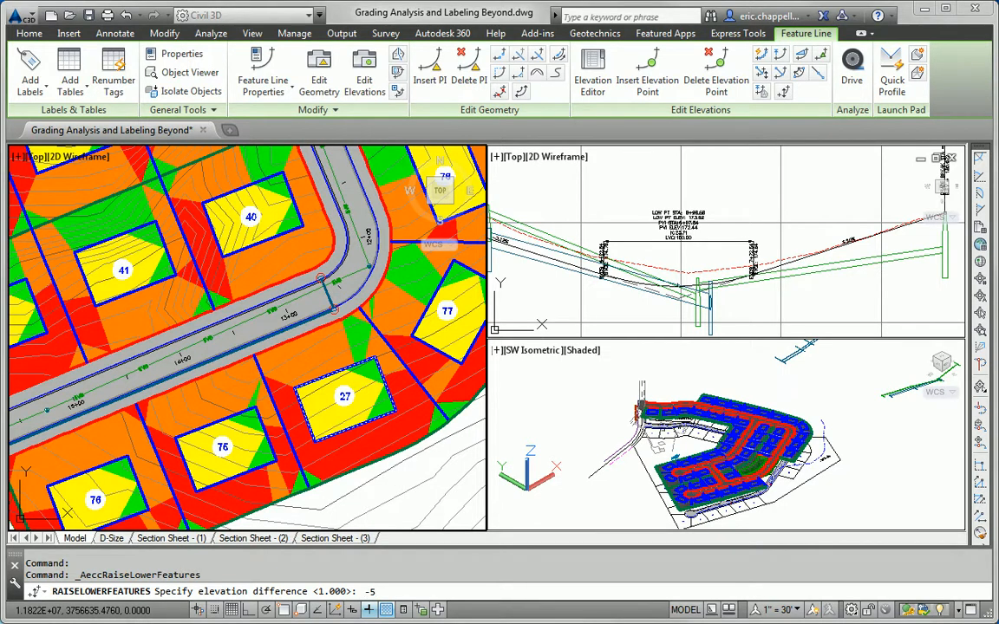
key("Return")
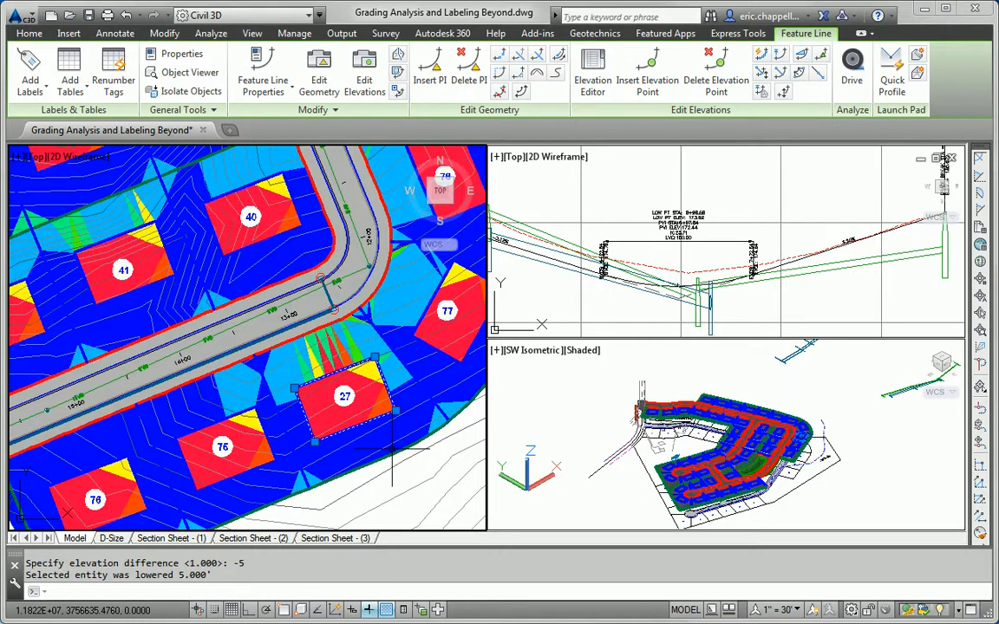
key("Escape")
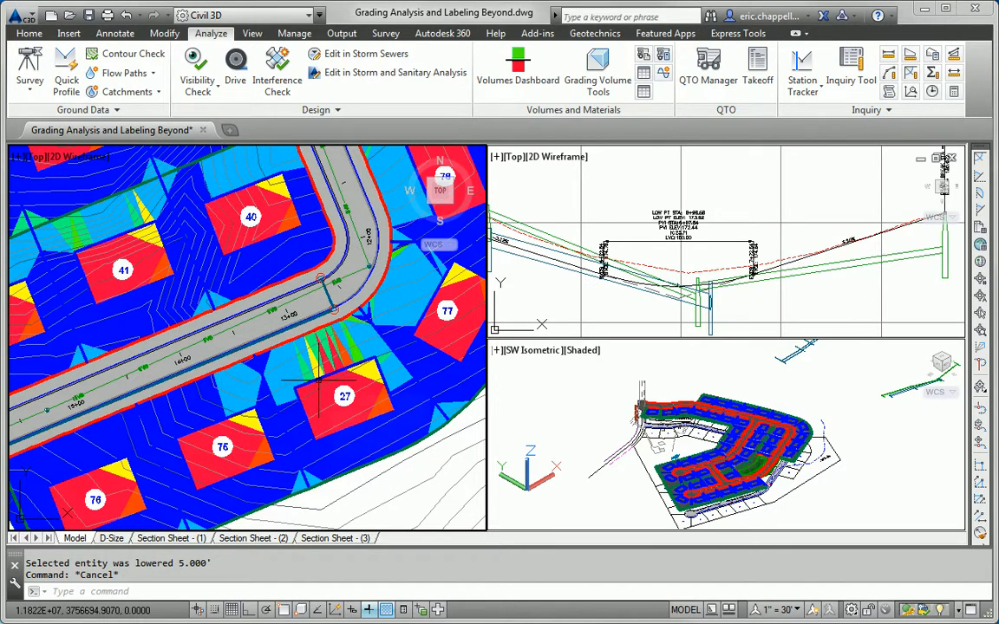
Step: Set FG Final's surface analysis type back to Slopes and generate four ranges
left_click(291, 388)
right_click(290, 380)
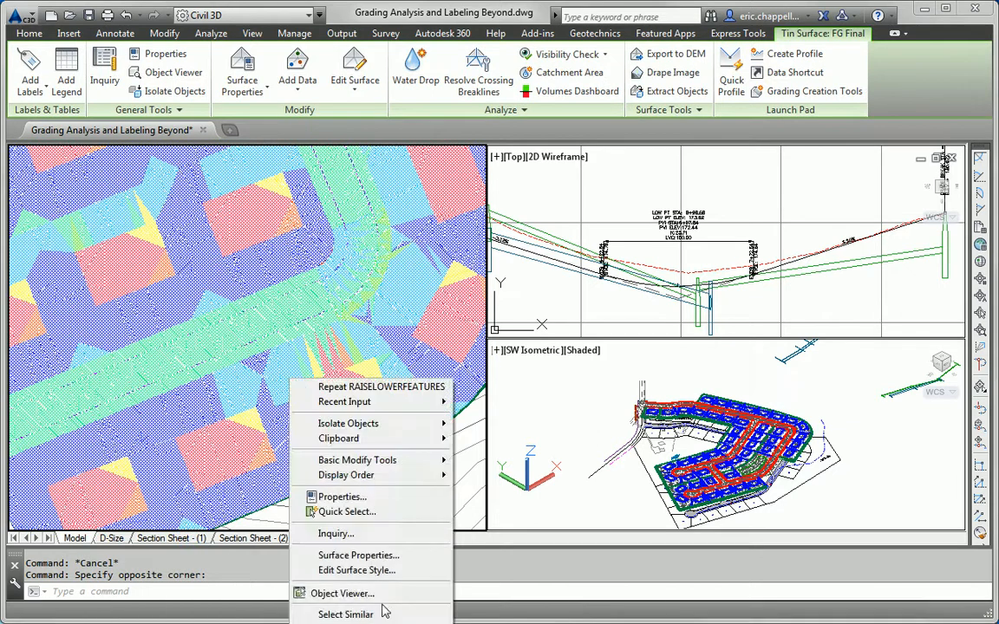
left_click(357, 555)
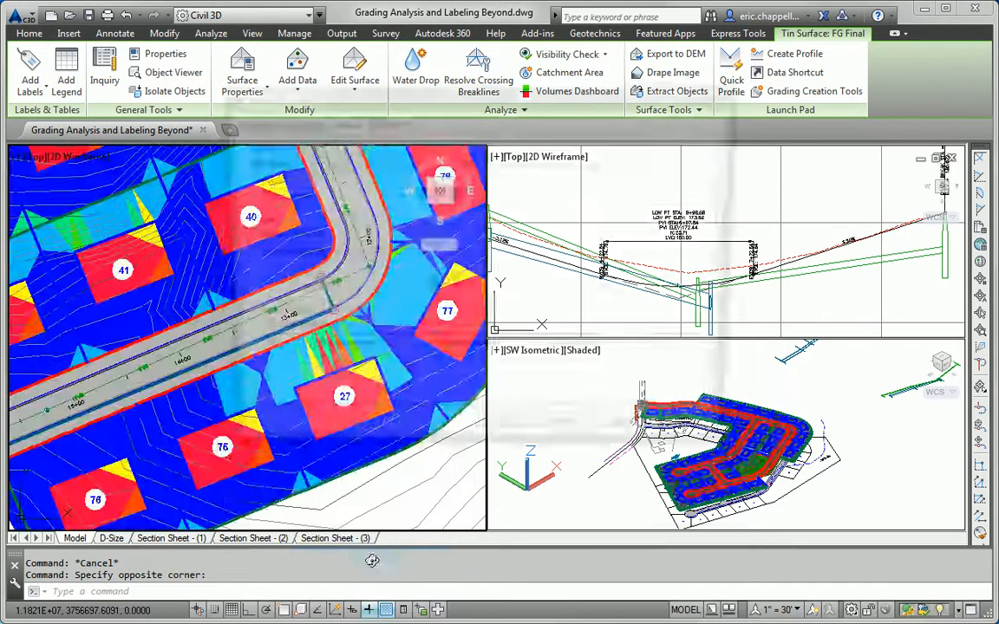
left_click(286, 163)
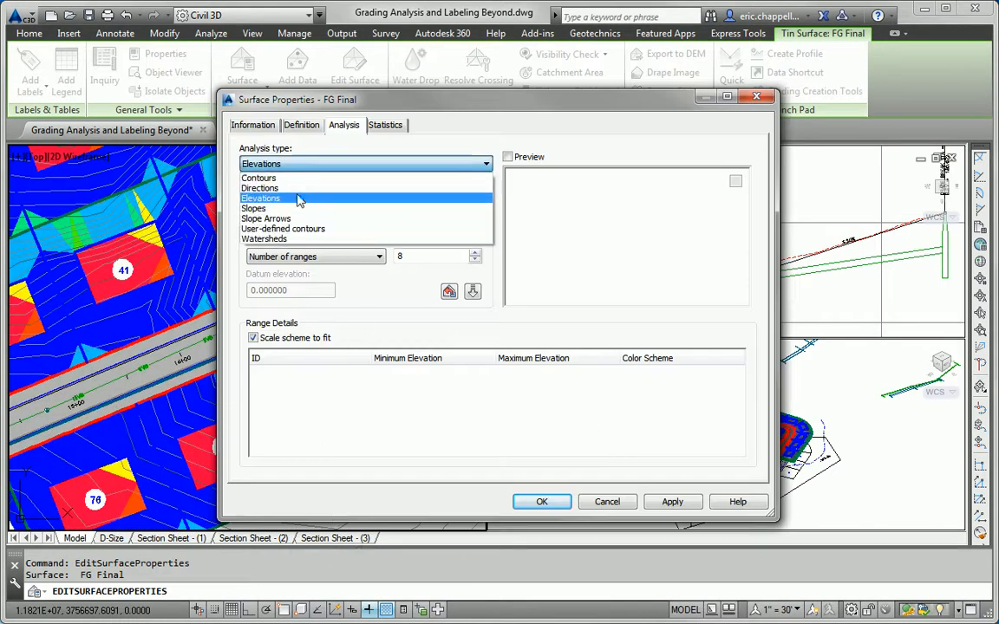
left_click(282, 208)
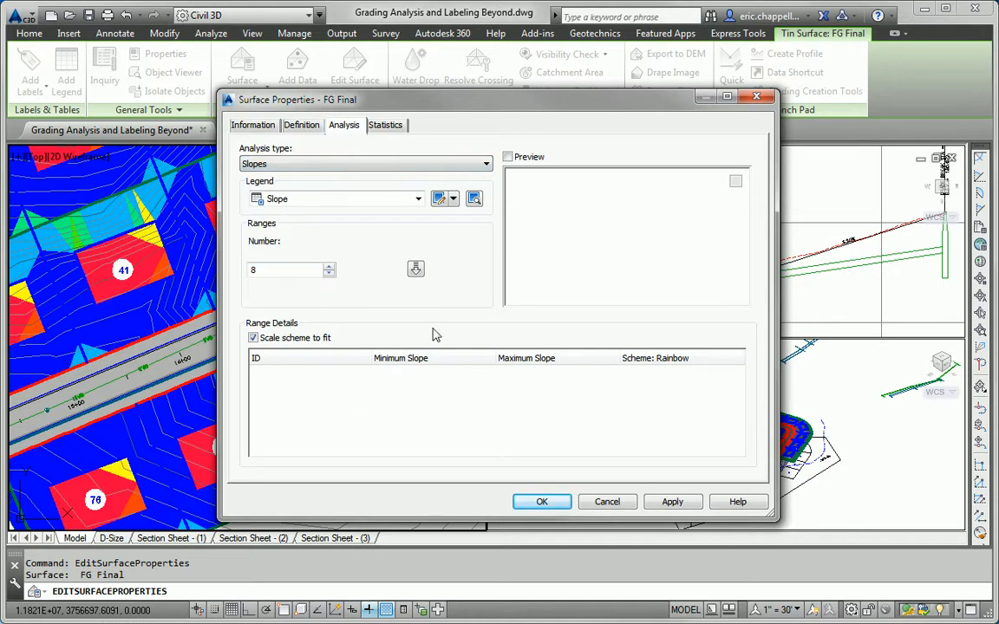
left_click_drag(304, 274, 188, 286)
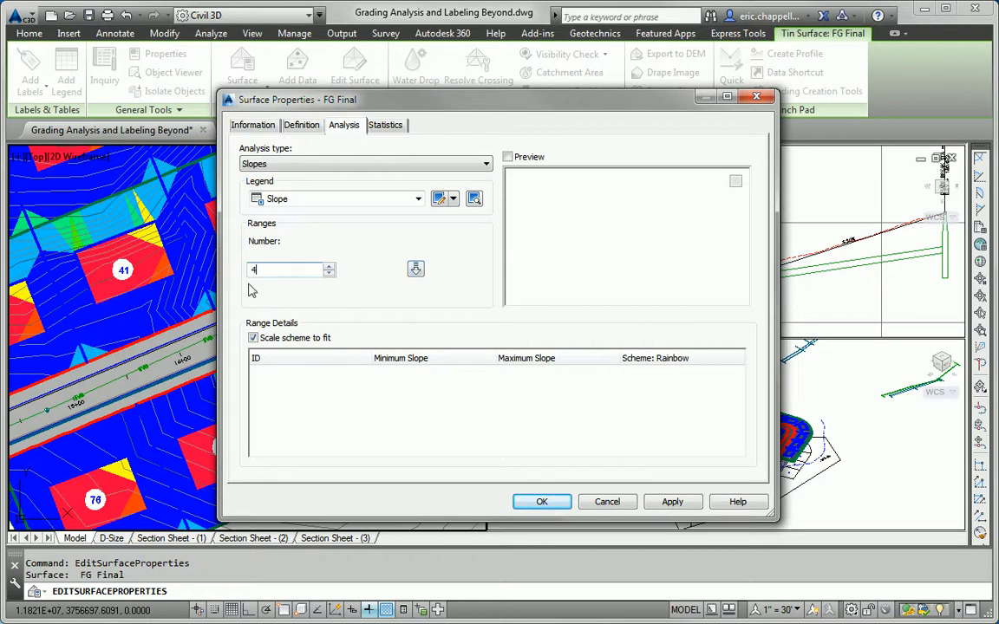
left_click(419, 272)
Step: Give the first slope range a maximum of 2% and run the second range from 2% to 10%
double_click(520, 375)
type("2")
key("Return")
double_click(524, 386)
type("10")
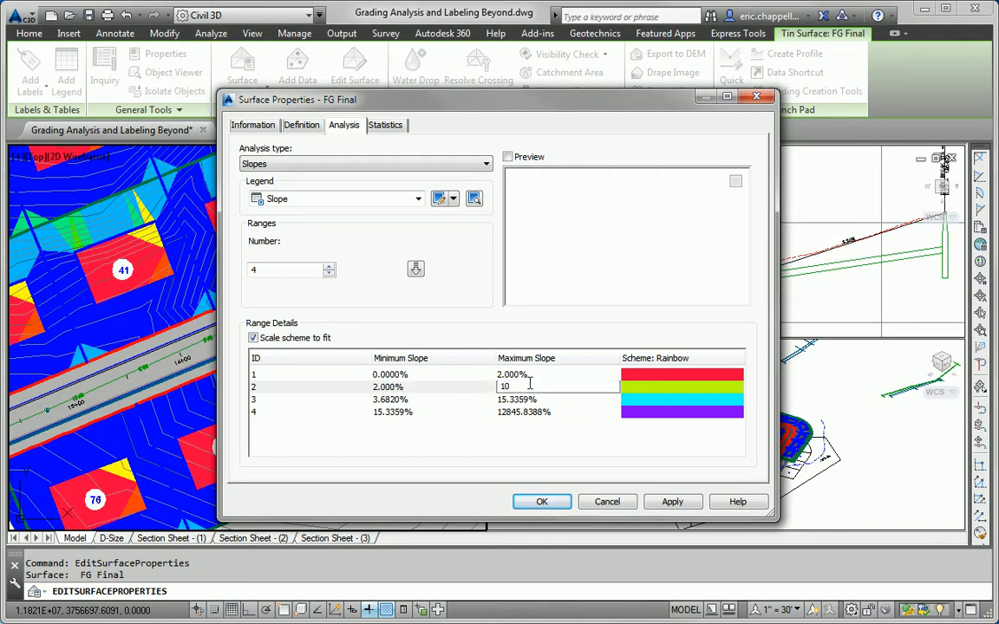
key("Return")
Step: Run the third slope range from 10% to 34% and start the fourth range at 34%
type("10")
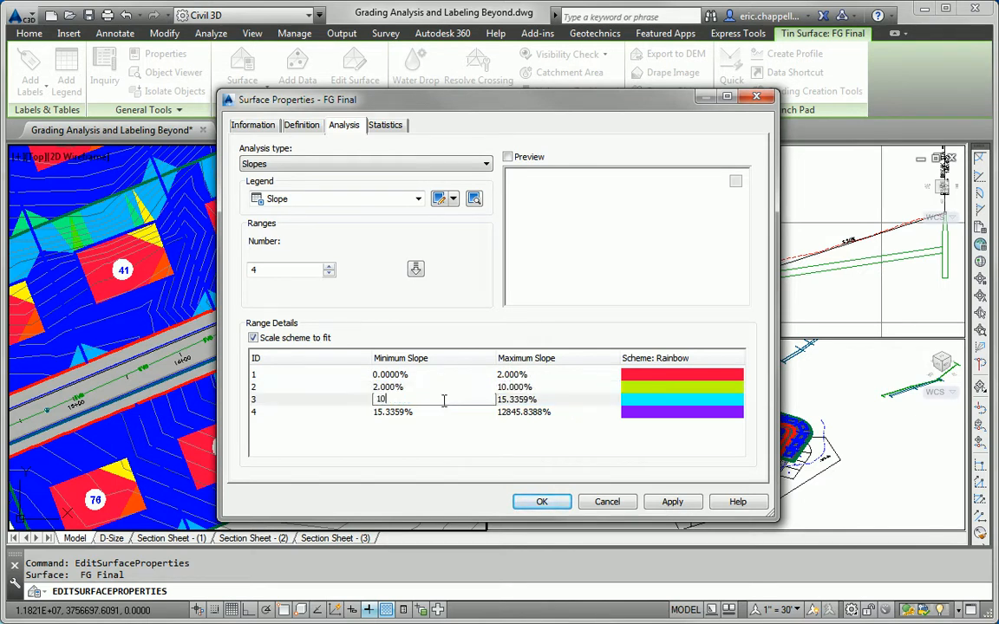
key("Return")
type("34")
key("Return")
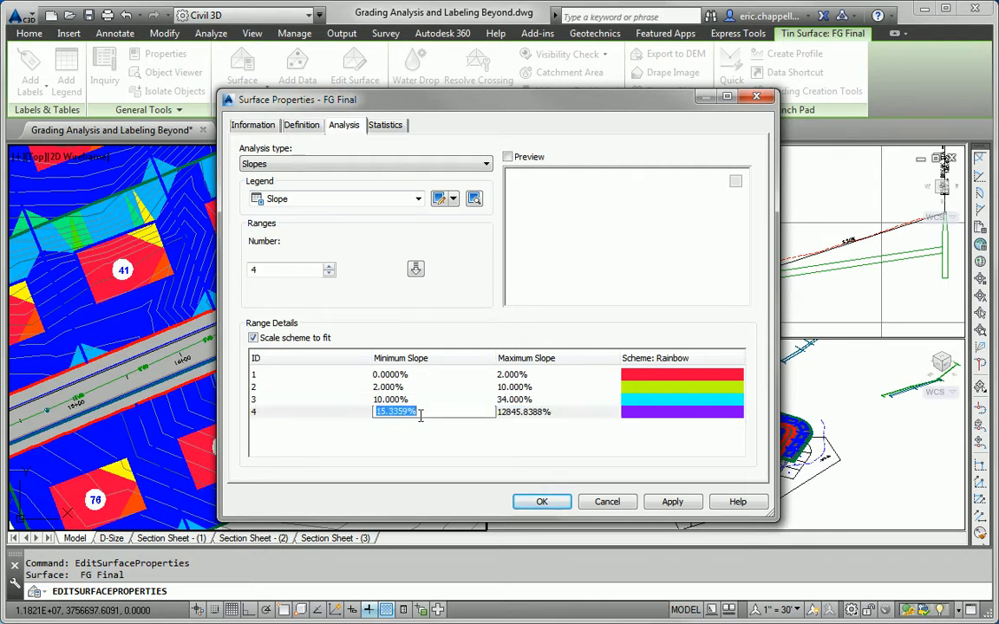
type("34")
left_click(618, 399)
Step: Color the first slope range with index color 2 and the second range with index color 3
left_click(650, 376)
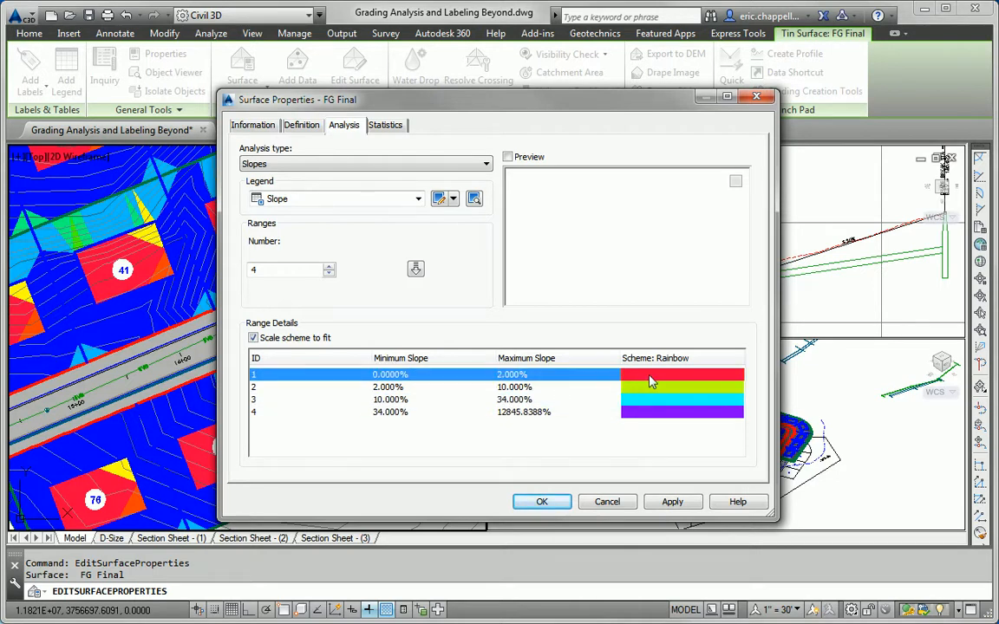
left_click(651, 381)
type("2")
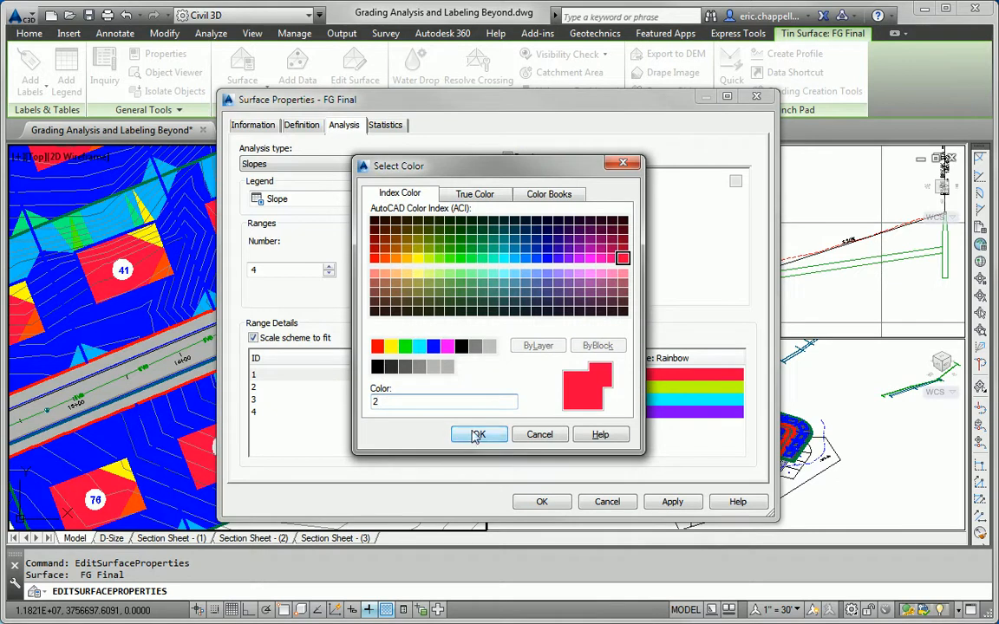
key("Return")
left_click(653, 390)
left_click(653, 393)
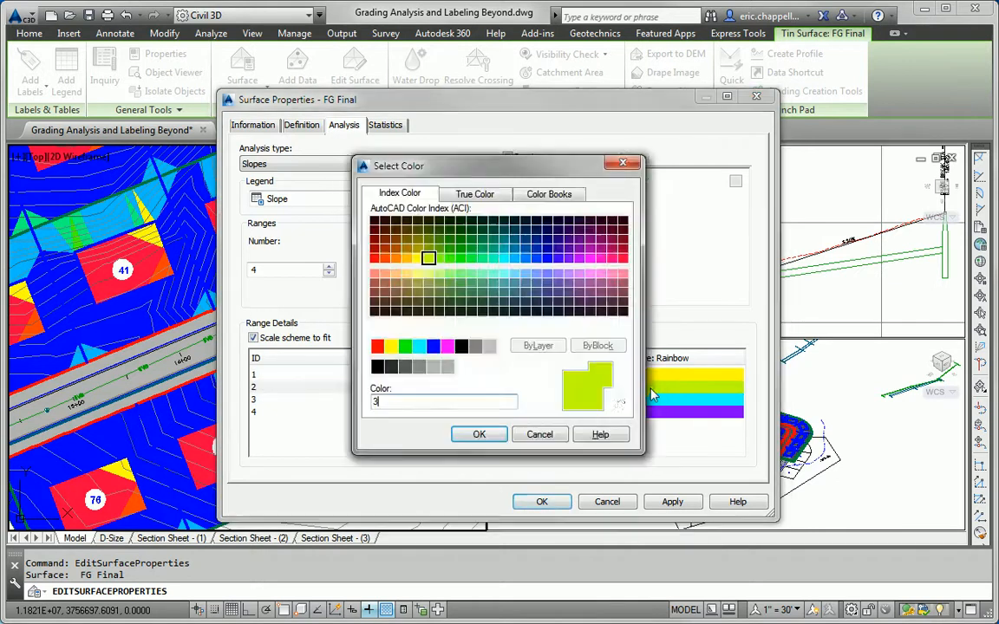
type("3")
key("Return")
Step: Color the third slope range with index color 30 and the fourth with index color 1, and apply the analysis to FG Final
left_click(682, 403)
left_click(681, 404)
type("30")
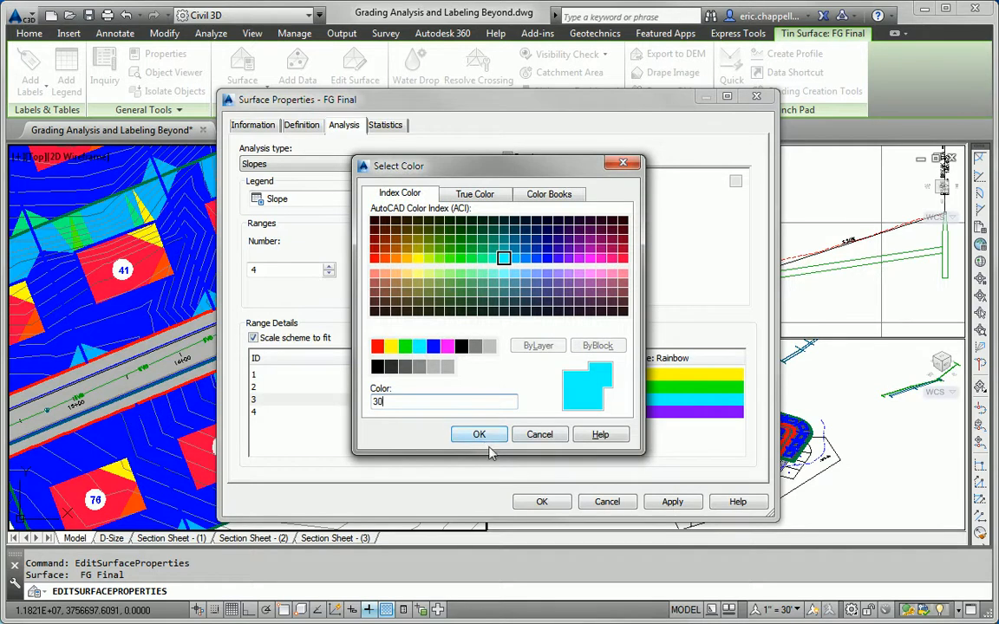
key("Return")
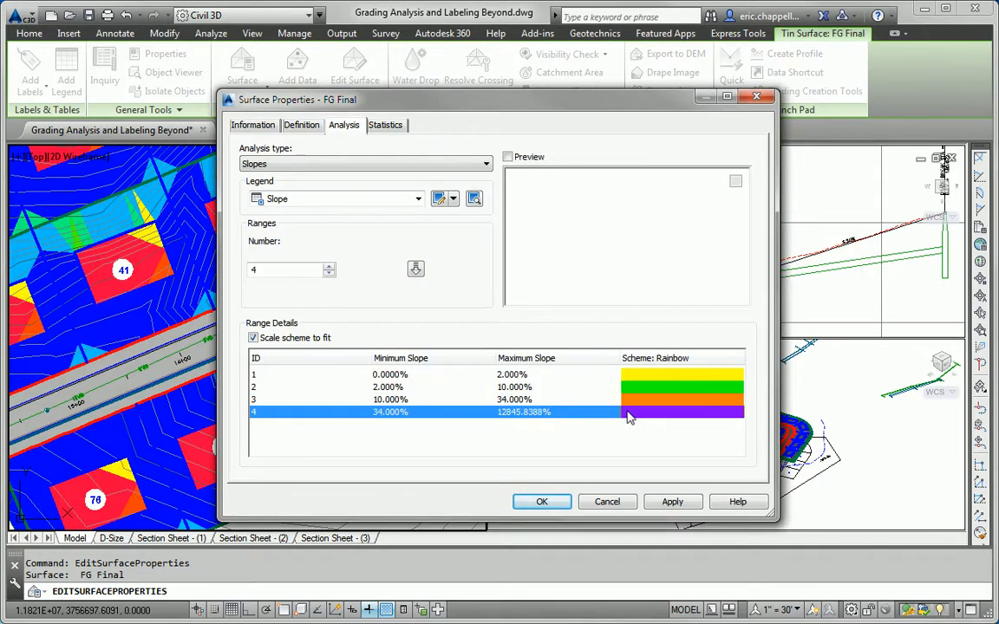
double_click(628, 412)
type("1")
left_click(498, 435)
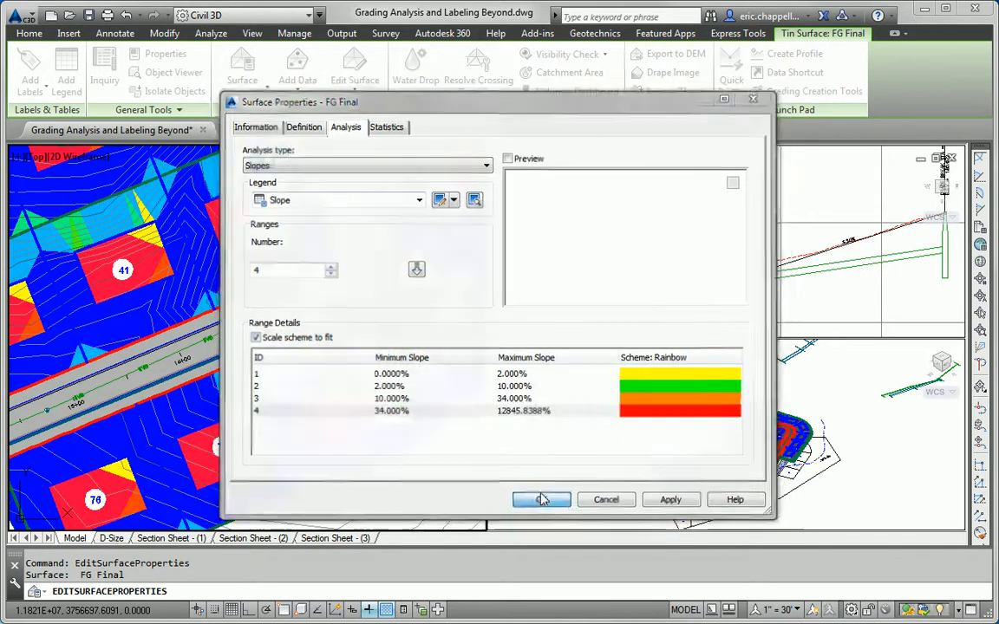
left_click(541, 502)
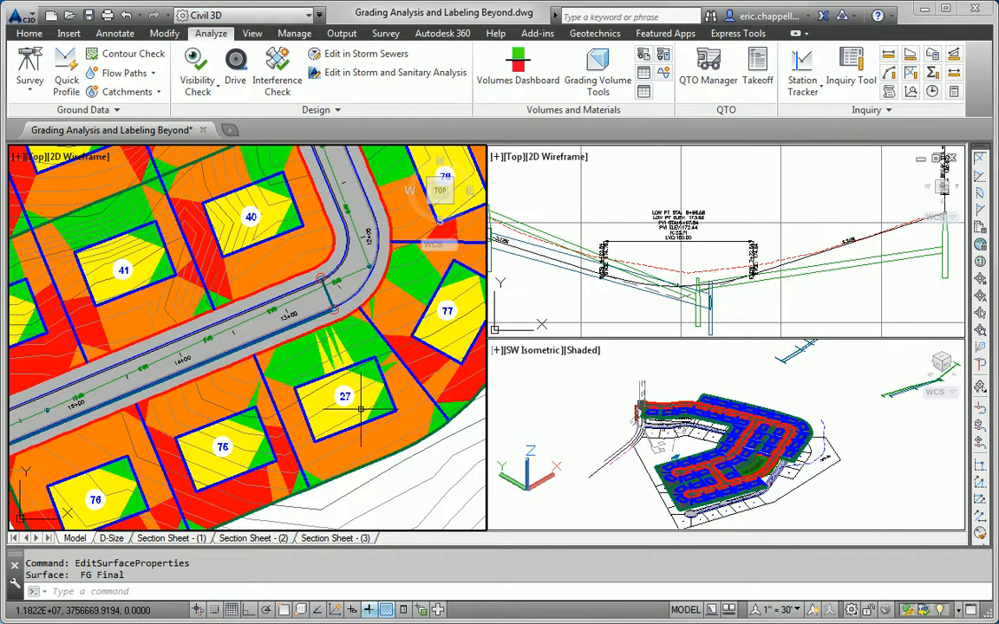
middle_click_drag(355, 408, 427, 345)
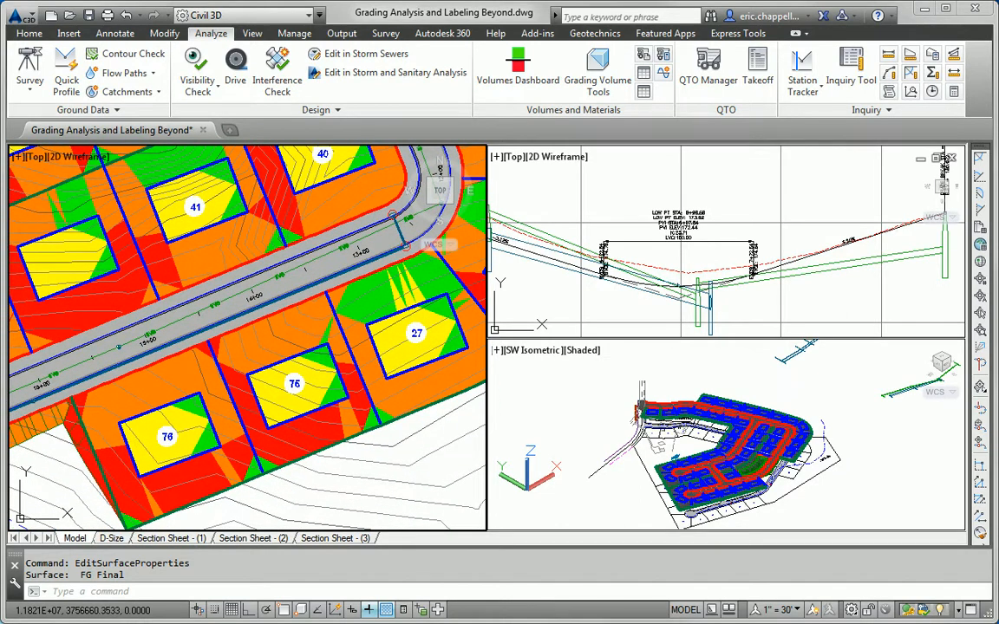
left_click(287, 361)
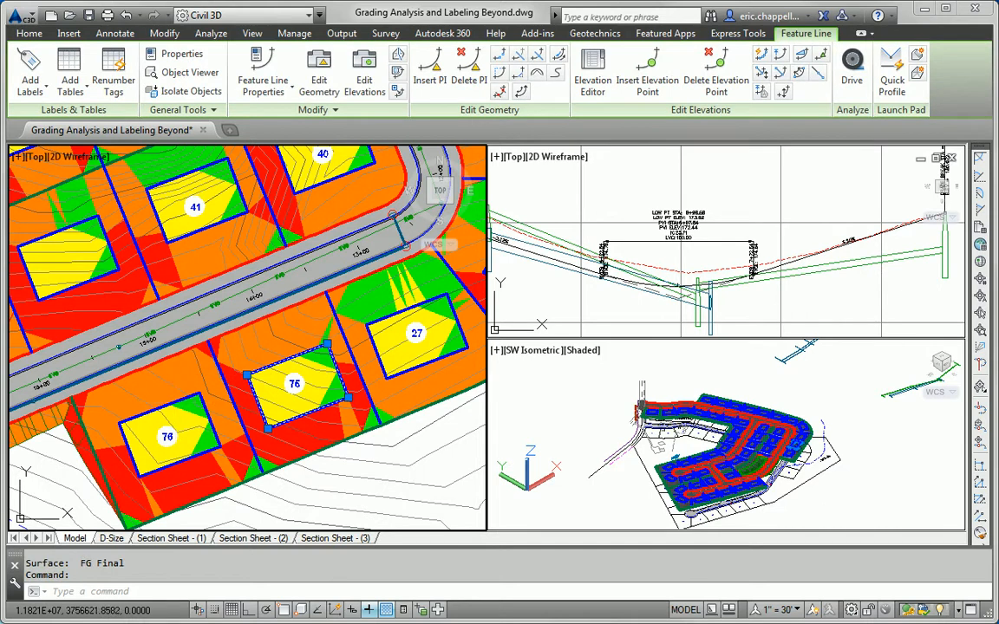
left_click(174, 401)
right_click(174, 402)
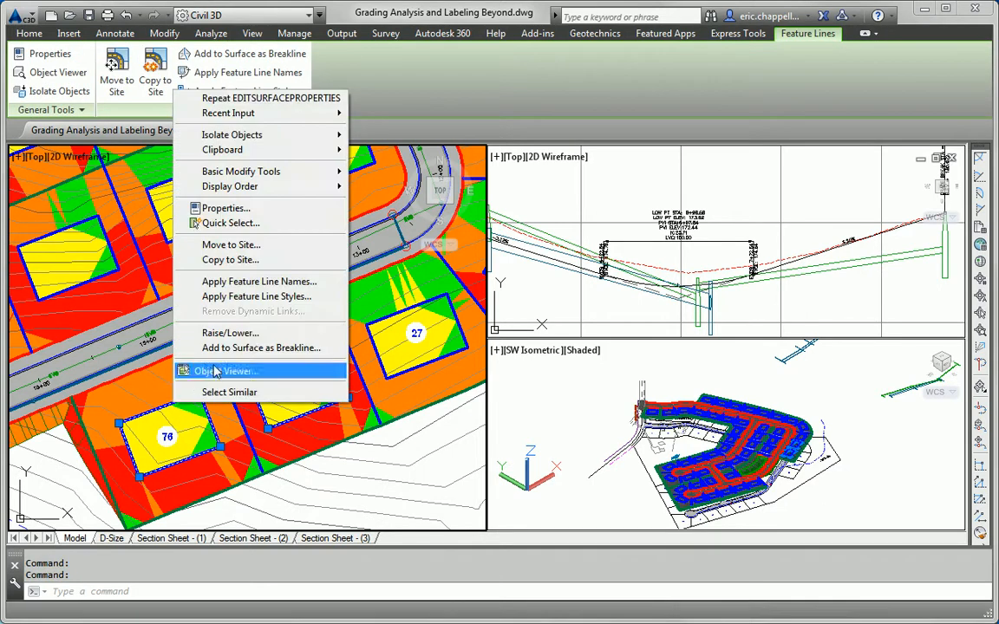
left_click(755, 79)
key("Escape")
key("Escape")
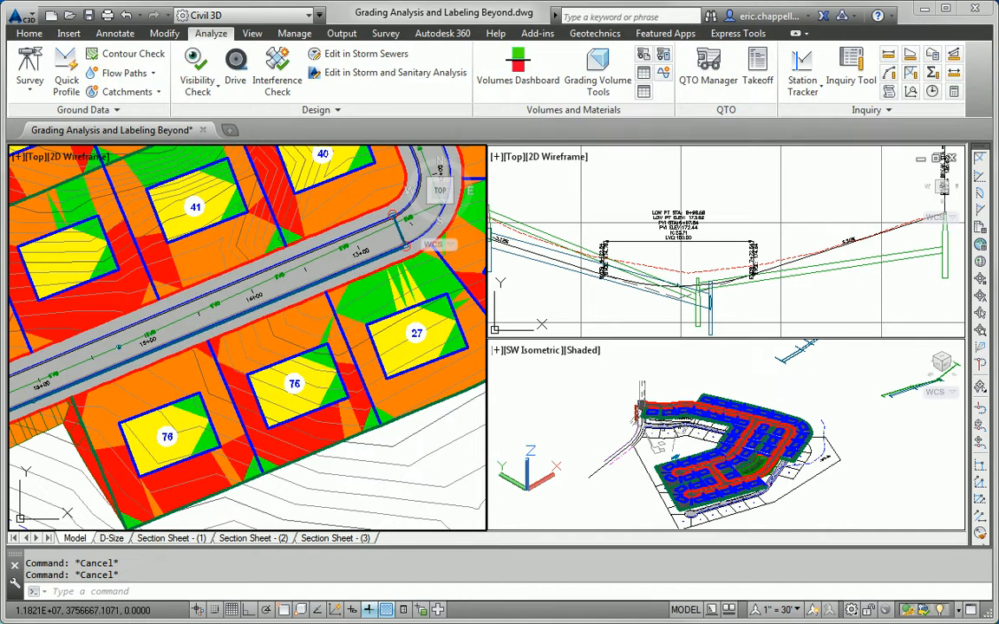
left_click(294, 357)
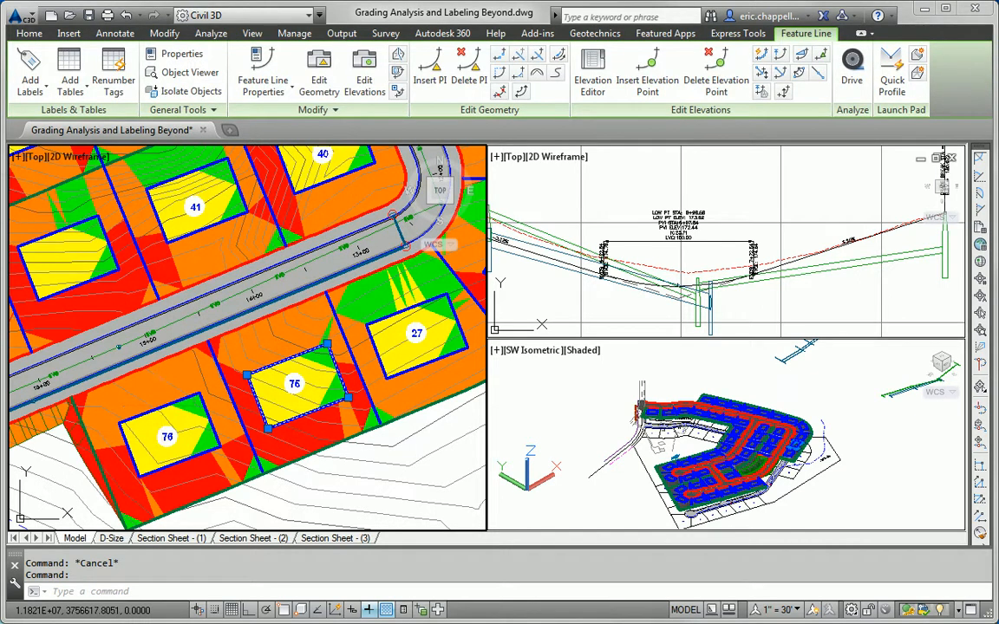
left_click(159, 408)
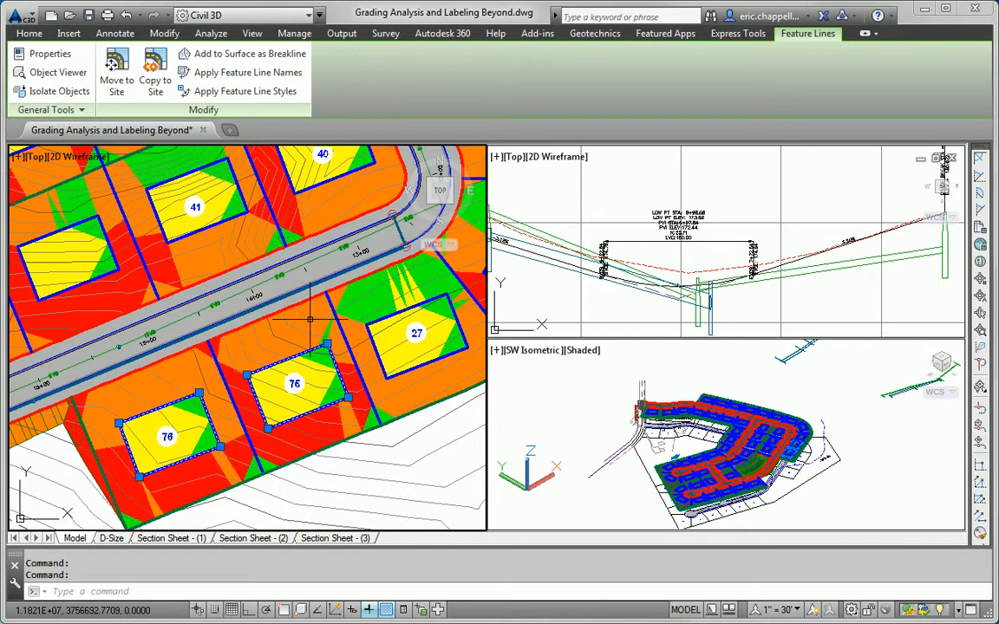
key("Escape")
key("Escape")
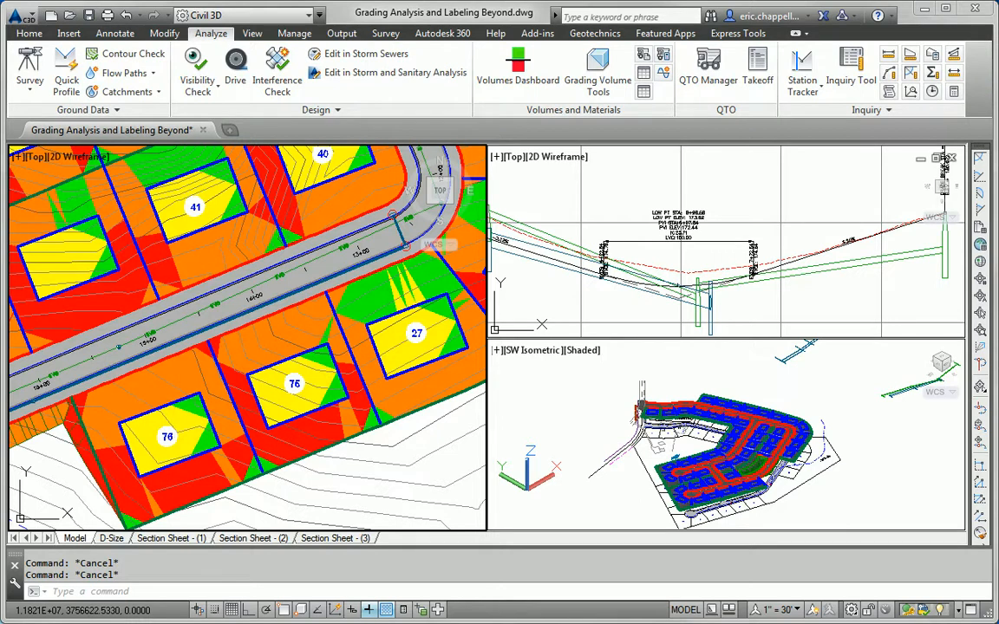
Step: Lower the building pad feature line of lot 76 by 5 feet
left_click(158, 409)
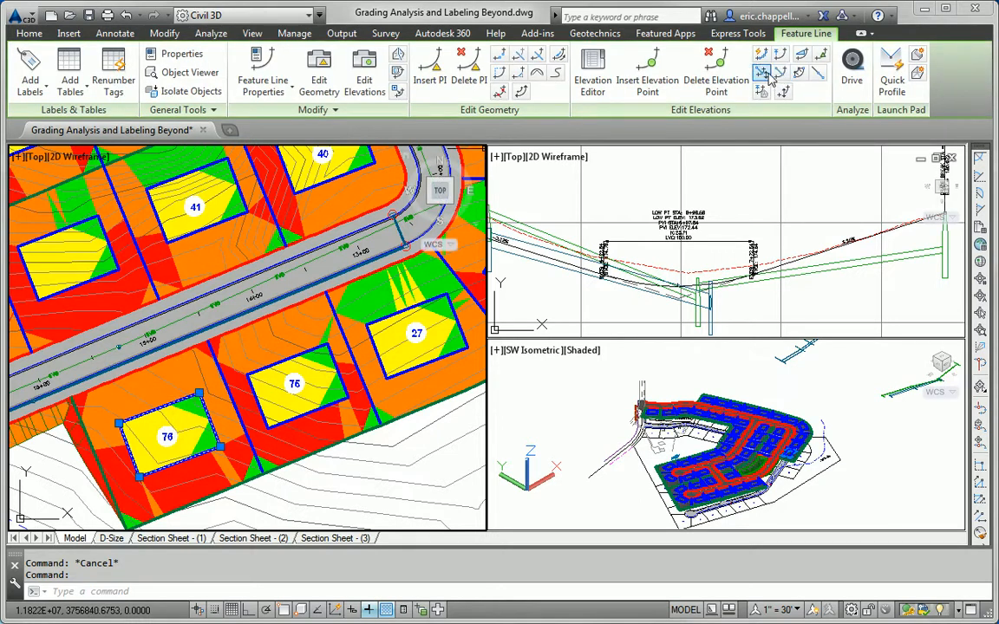
left_click(786, 92)
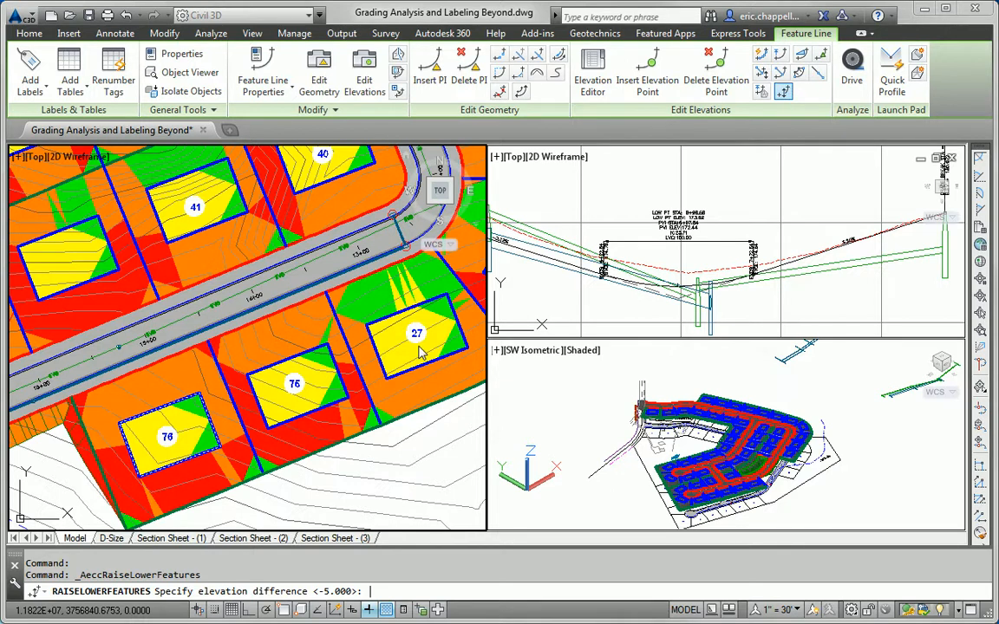
key("Return")
key("Escape")
key("Escape")
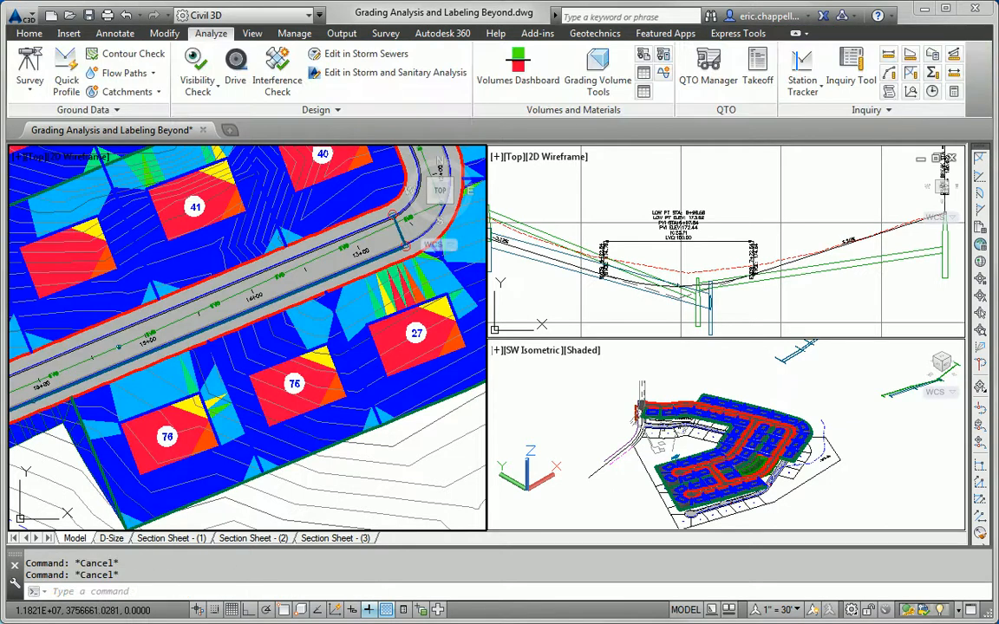
Step: Lower the building pad feature line of lot 75 by 5 feet
left_click(318, 348)
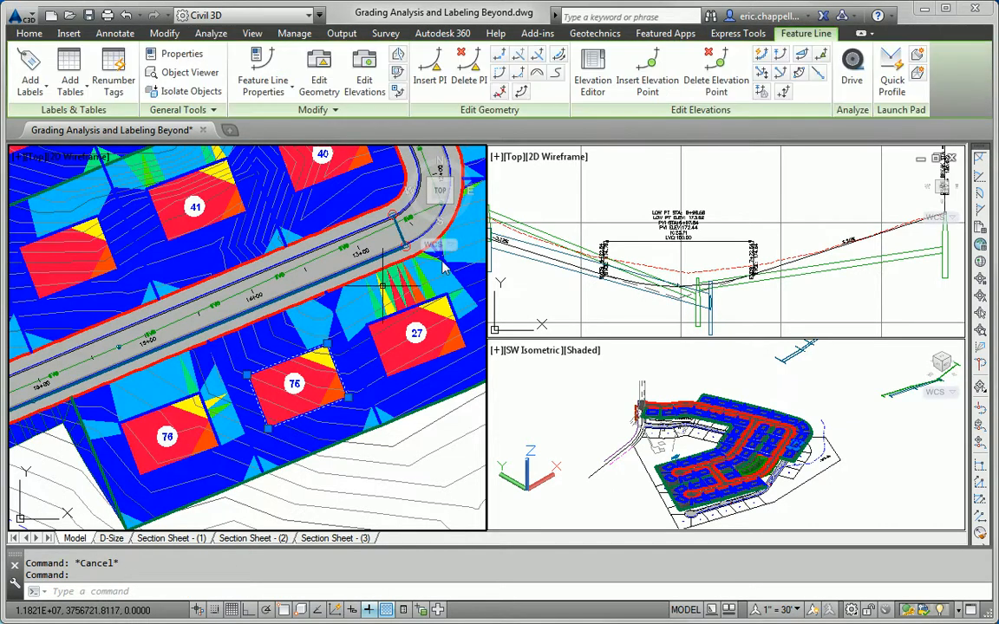
left_click(784, 93)
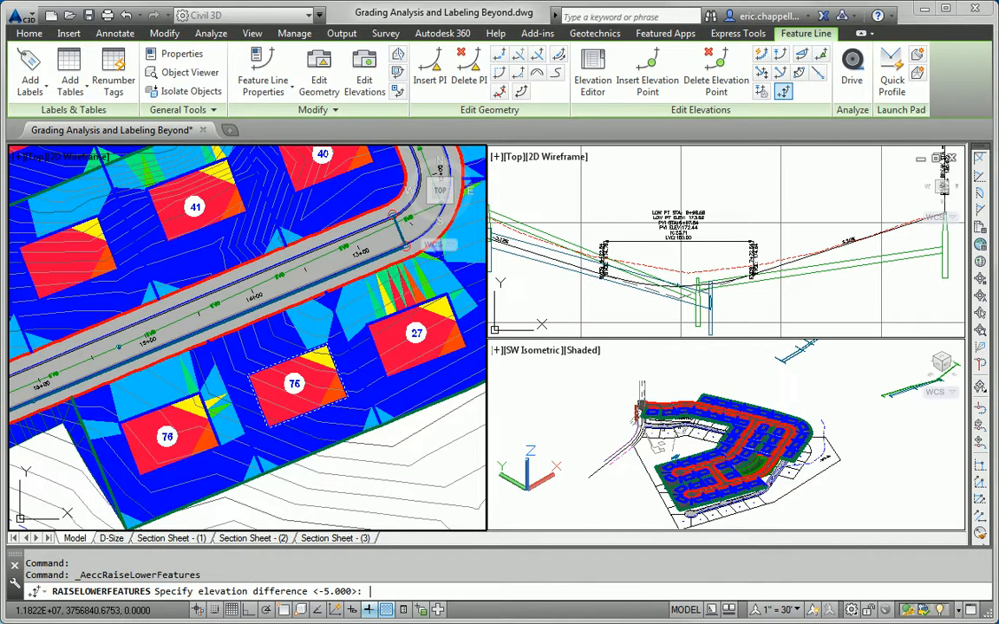
key("Return")
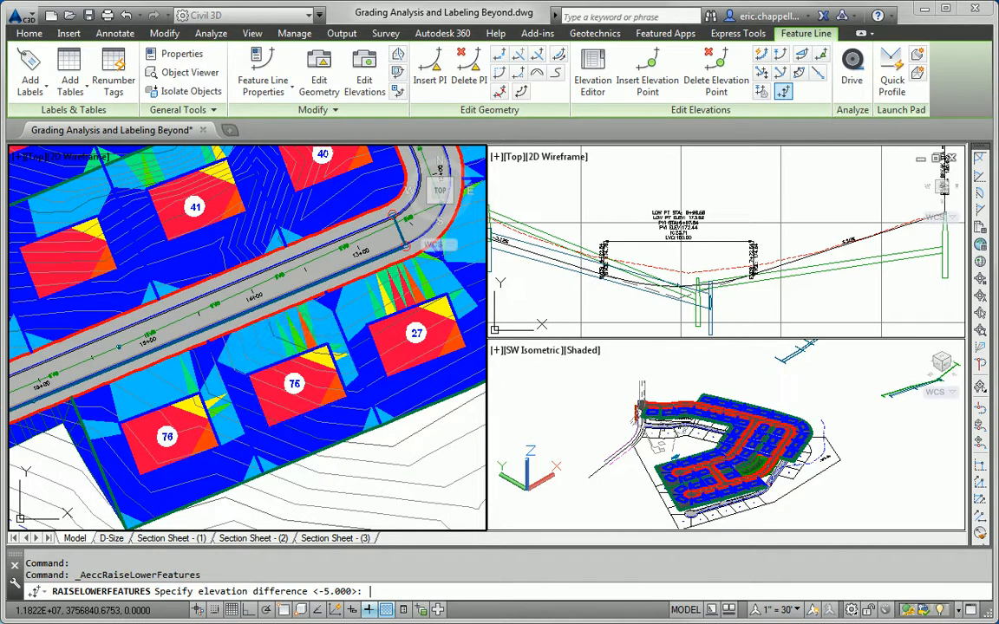
key("Return")
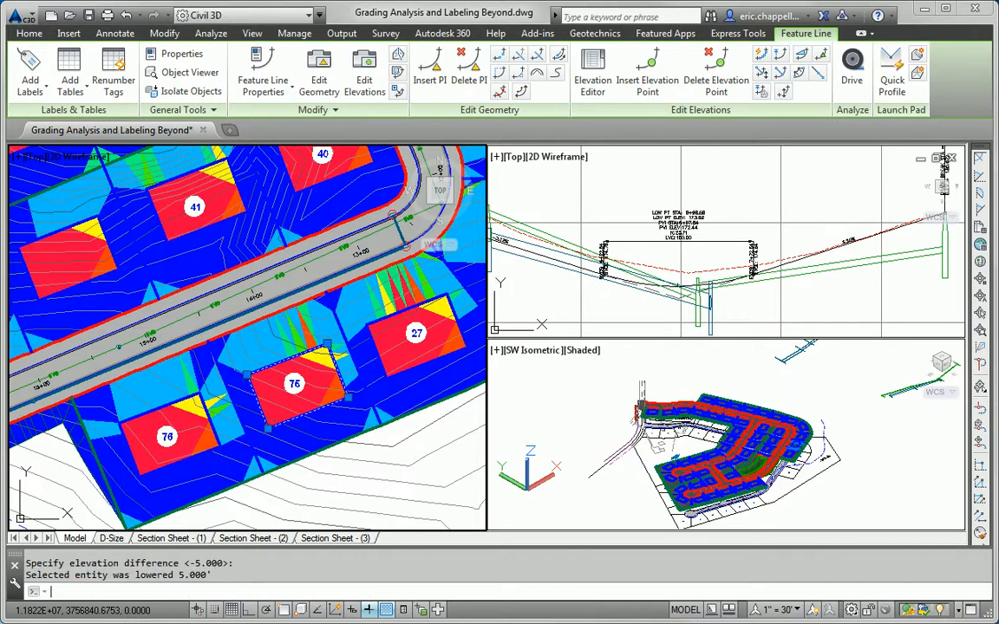
key("Escape")
key("Escape")
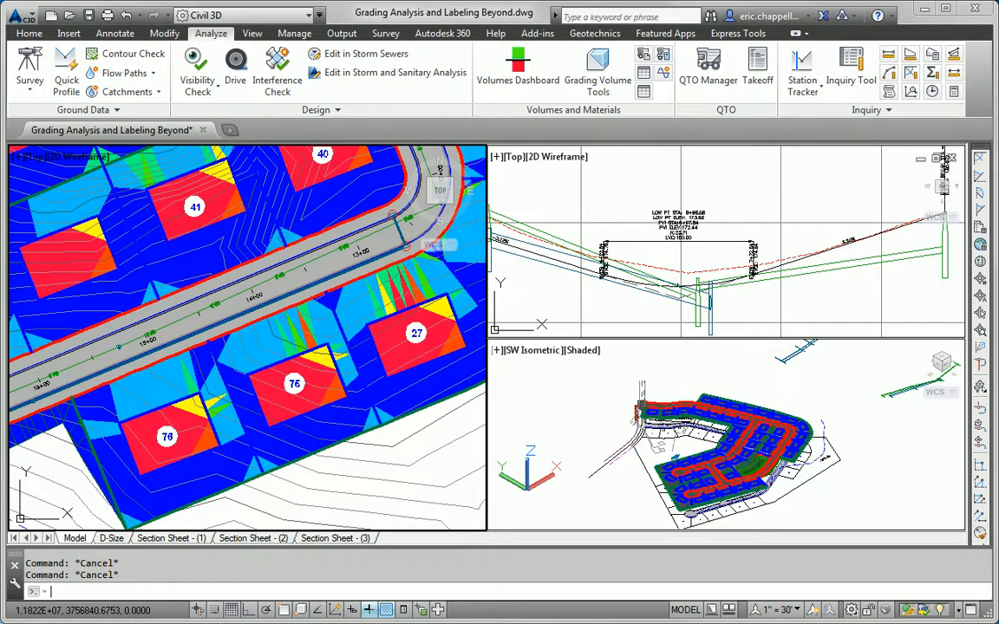
Step: Set FG Final's surface analysis type to Slopes and generate two ranges
left_click(239, 293)
left_click(241, 304)
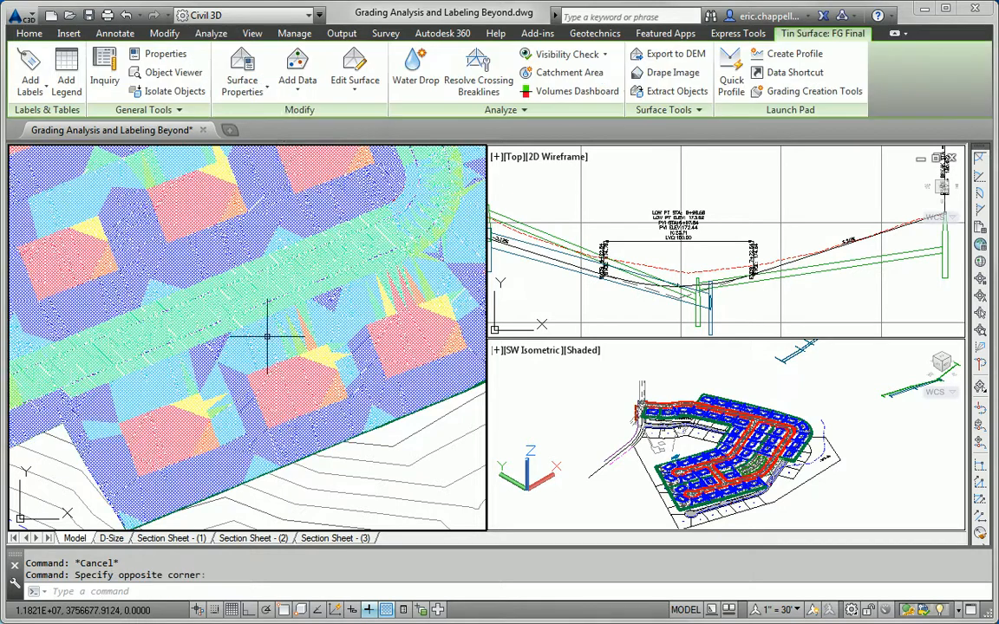
left_click(242, 73)
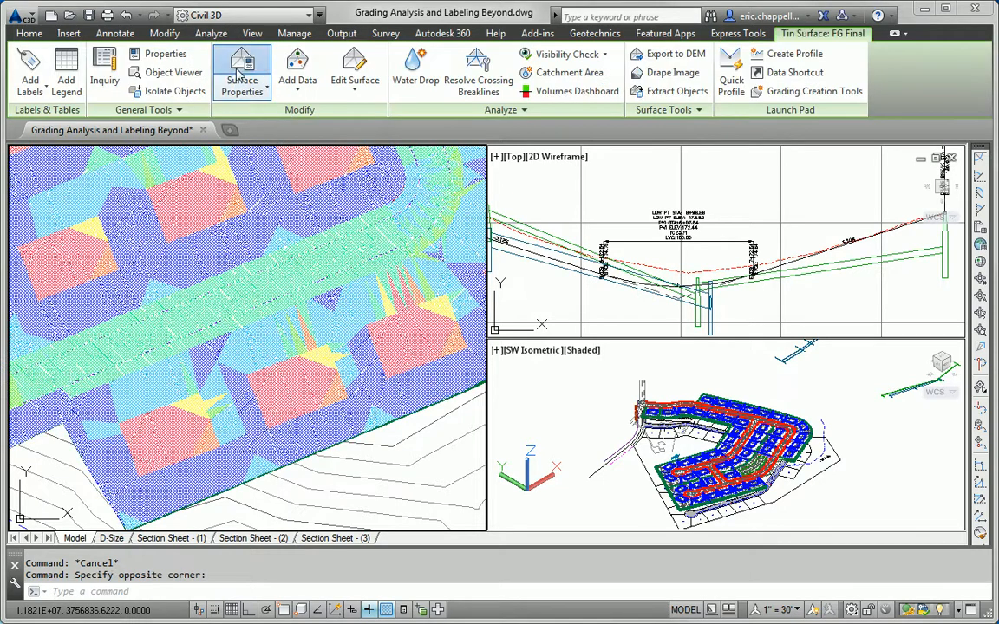
left_click(308, 164)
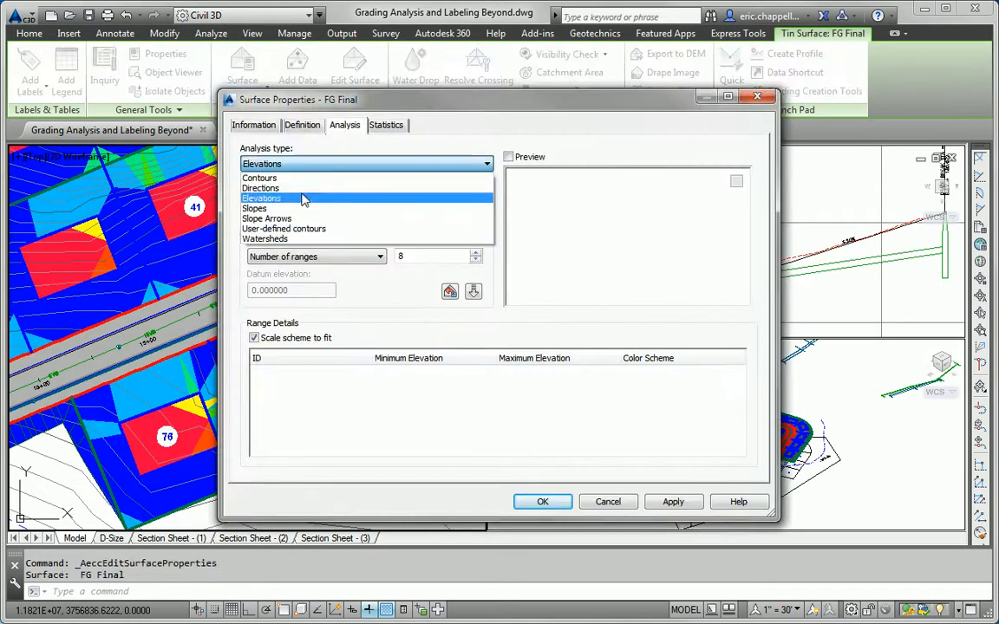
left_click(293, 209)
left_click_drag(309, 273, 197, 264)
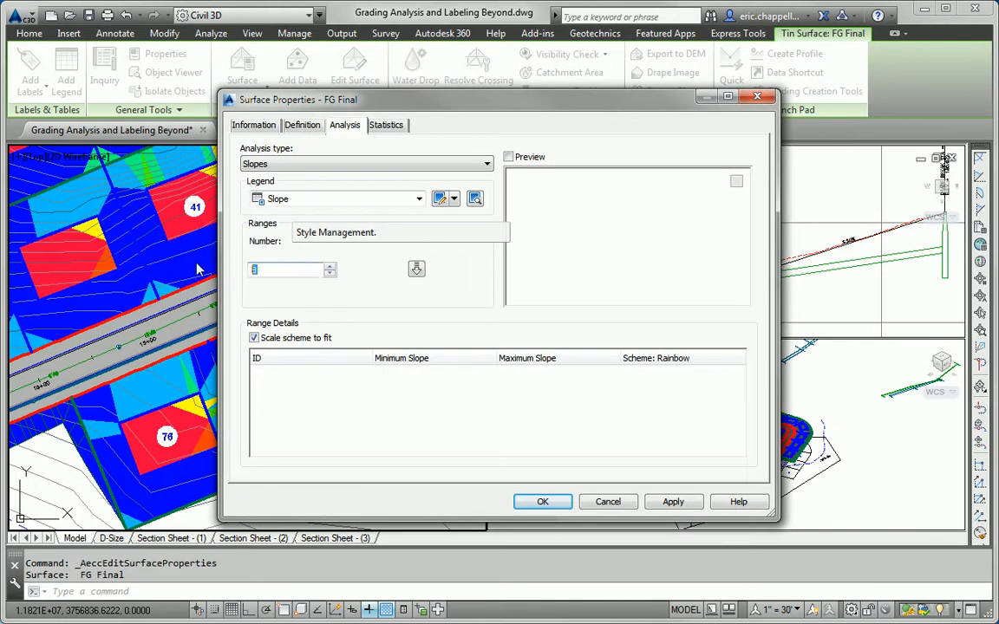
type("2")
left_click(417, 269)
Step: Give the first slope range a maximum of 34% and start the second range at 34%
left_click(519, 374)
left_click(519, 374)
type("34")
left_click(424, 387)
left_click(425, 387)
type("34")
double_click(553, 387)
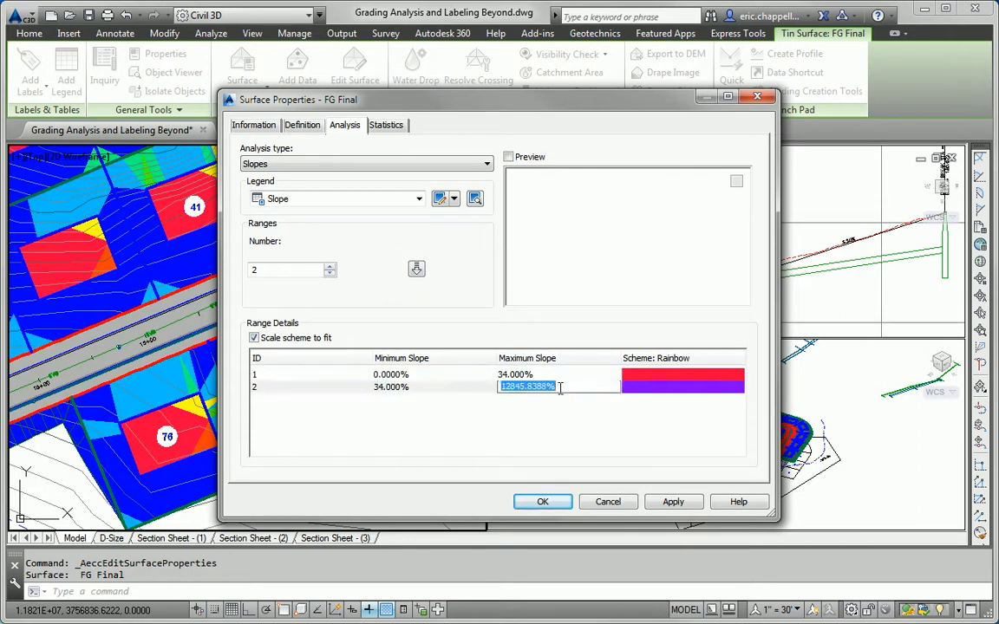
left_click(653, 388)
Step: Color the first slope range with index color 3 and the second with index color 1, and apply the analysis to FG Final
left_click(655, 374)
left_click(655, 375)
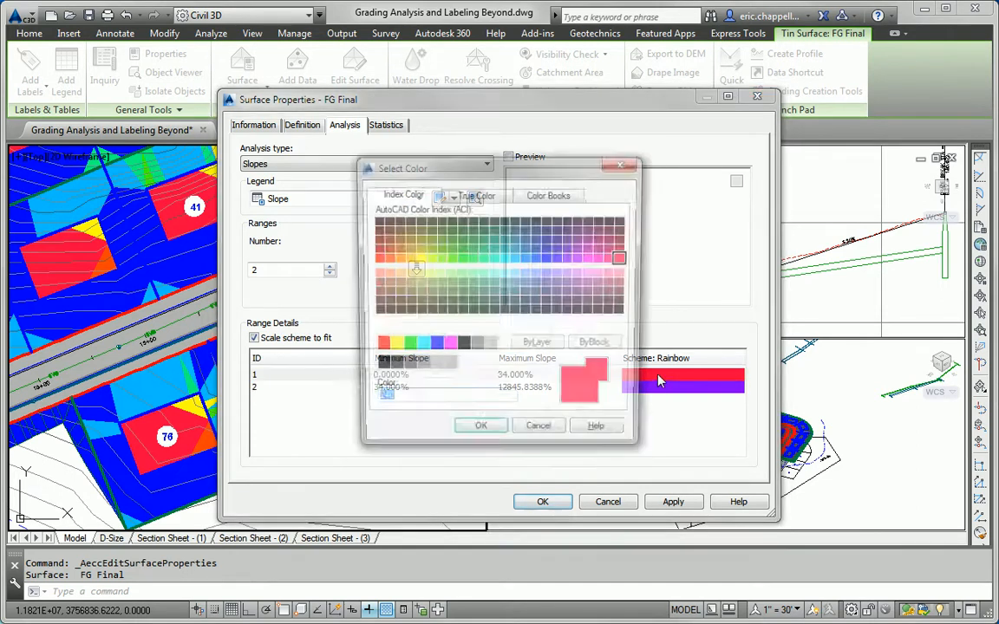
type("3")
left_click(479, 435)
left_click(652, 387)
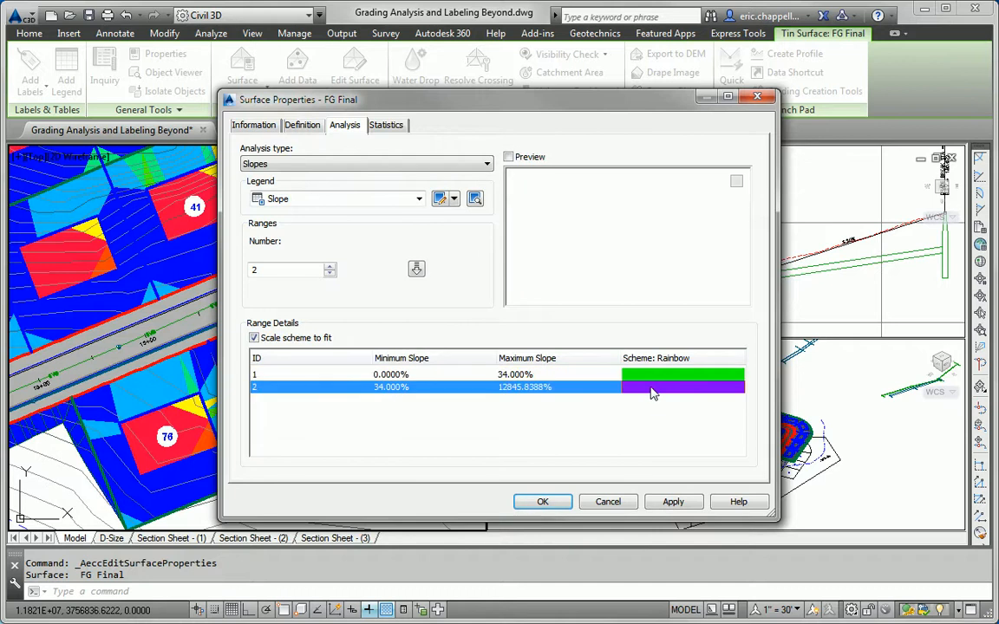
left_click(653, 387)
type("1")
left_click(477, 431)
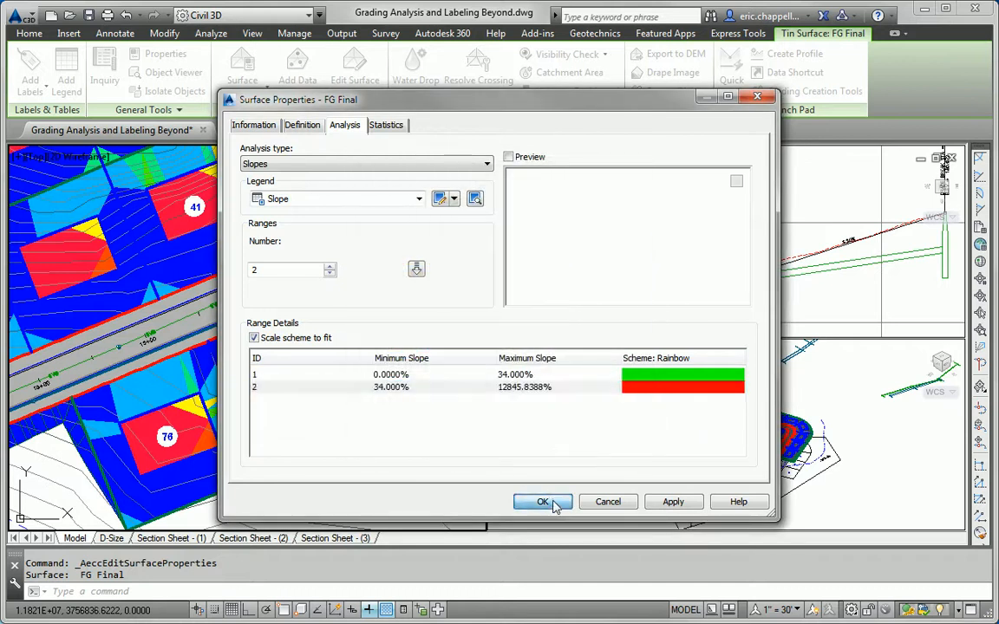
left_click(543, 502)
scroll(447, 460, "up", 3)
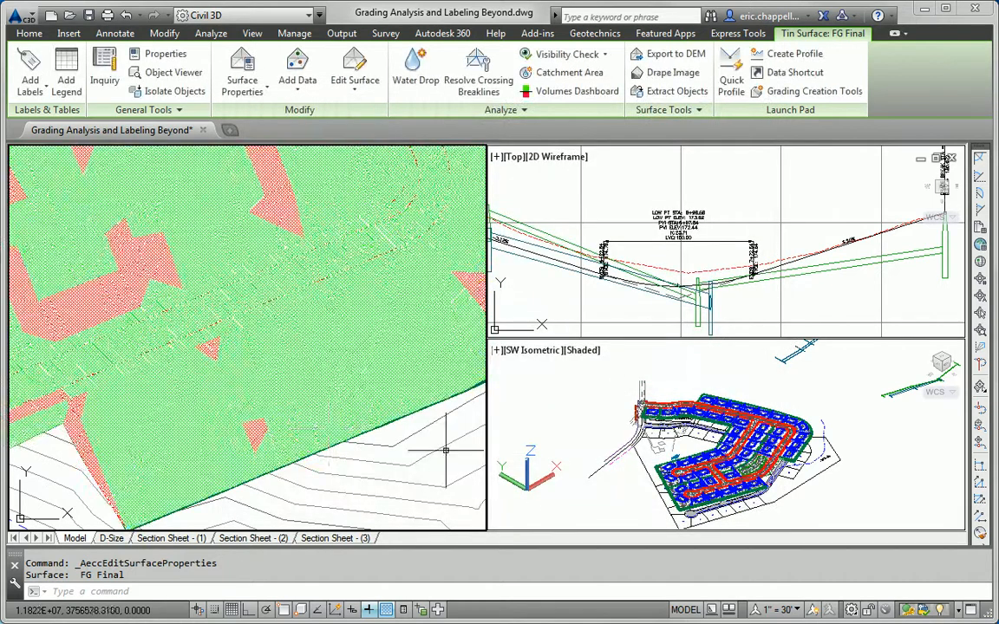
key("Escape")
key("Escape")
Step: Lower the building pad feature line of lot 75 by another 1 foot
scroll(322, 423, "down", 5)
scroll(322, 424, "up", 2)
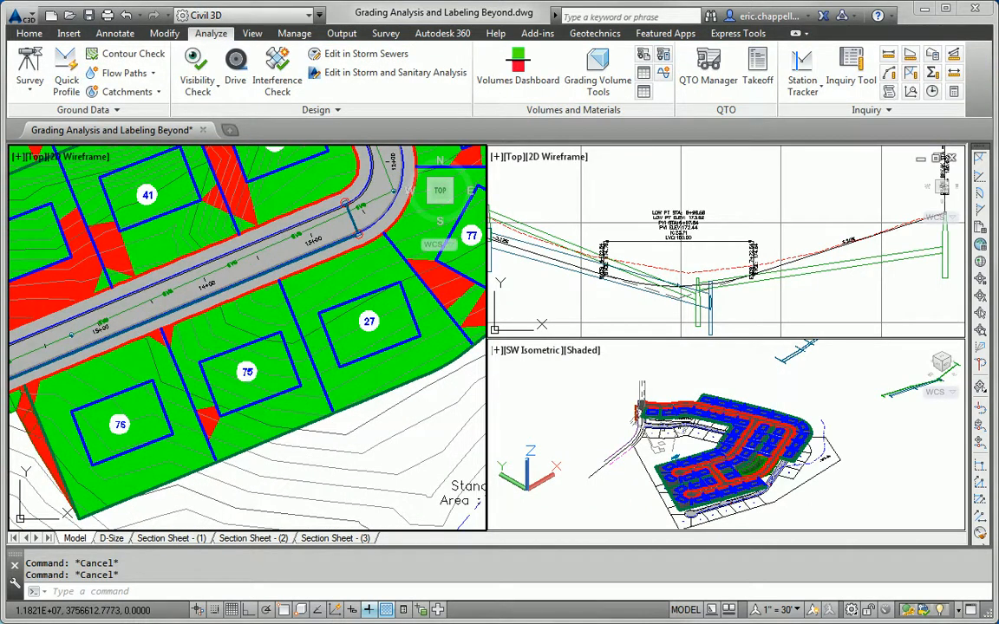
left_click(245, 346)
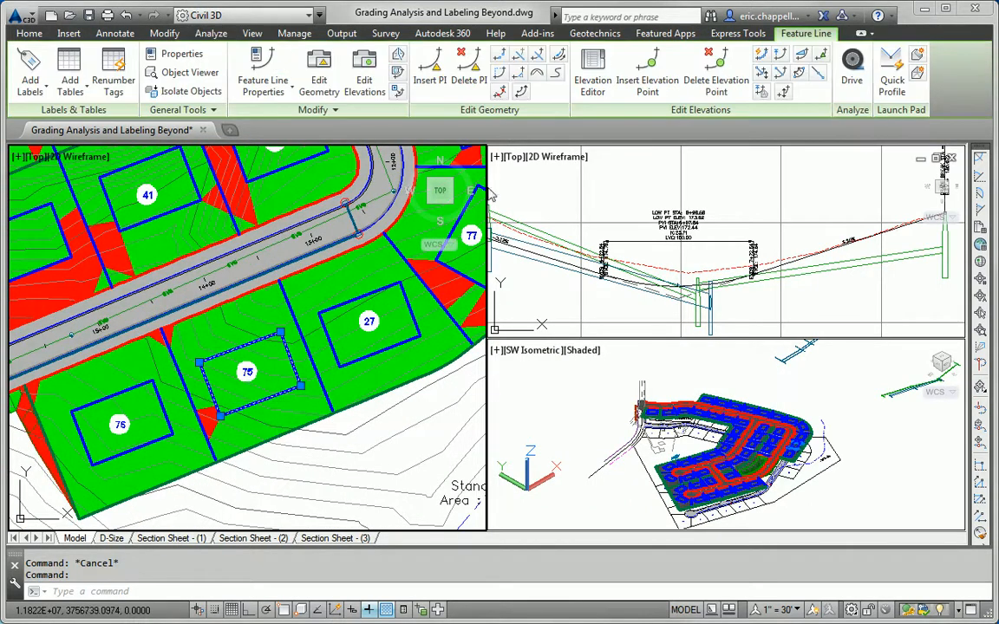
right_click(325, 409)
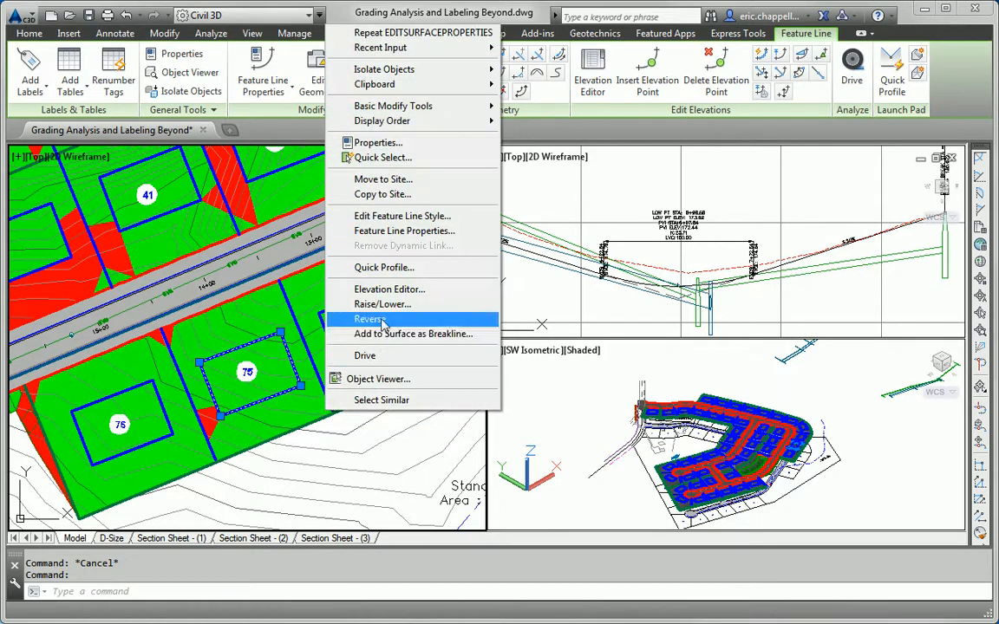
left_click(347, 300)
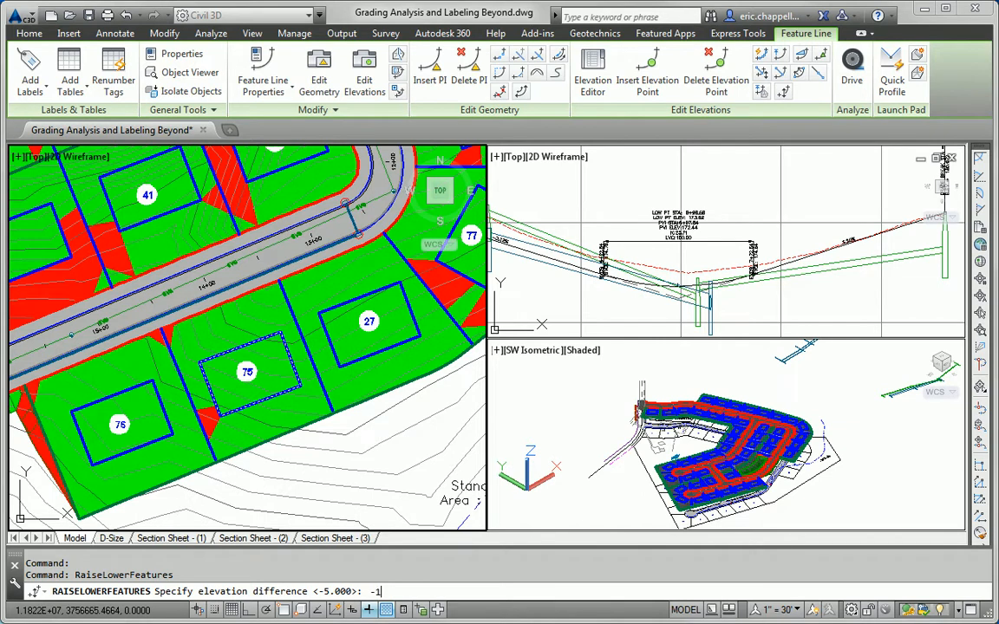
key("Return")
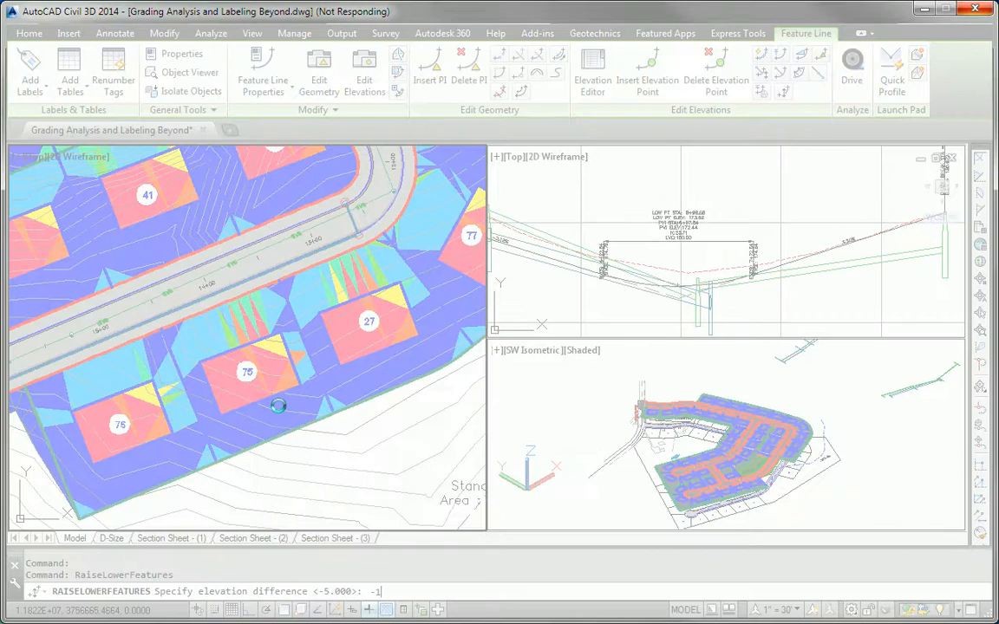
left_click(306, 338)
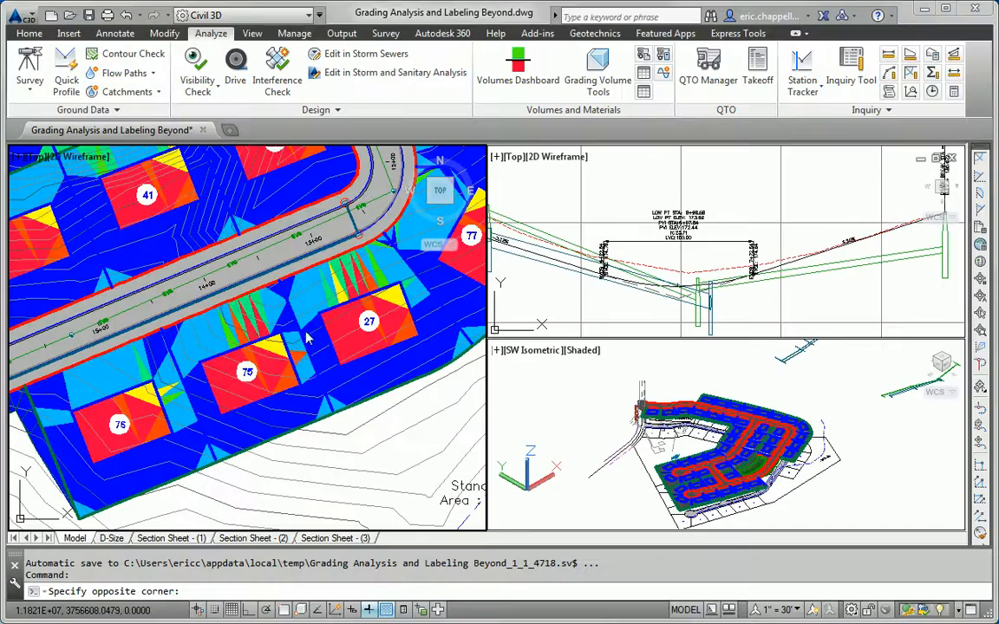
left_click(285, 346)
key("Escape")
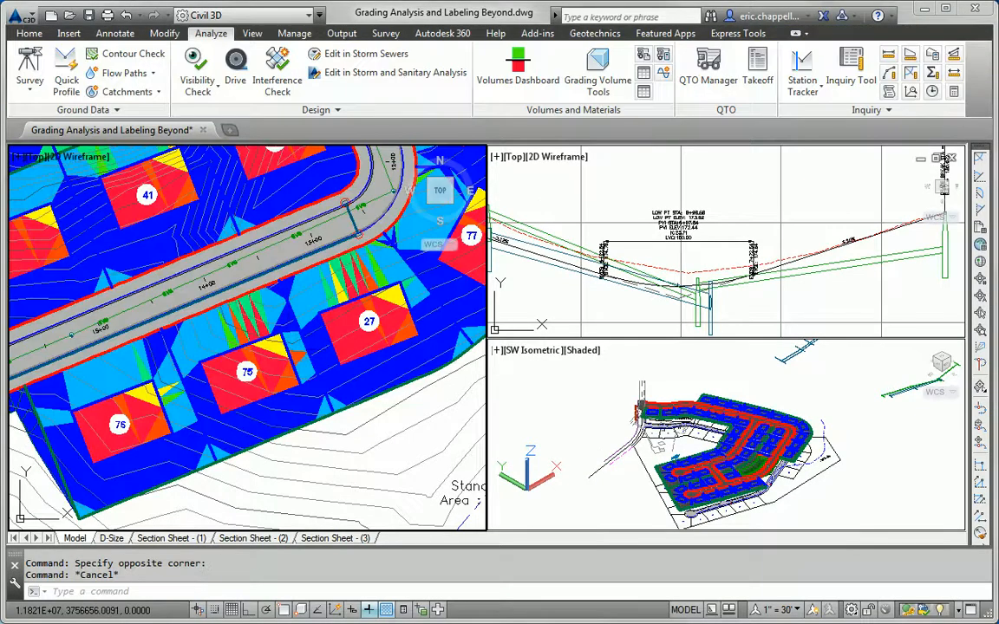
left_click(229, 351)
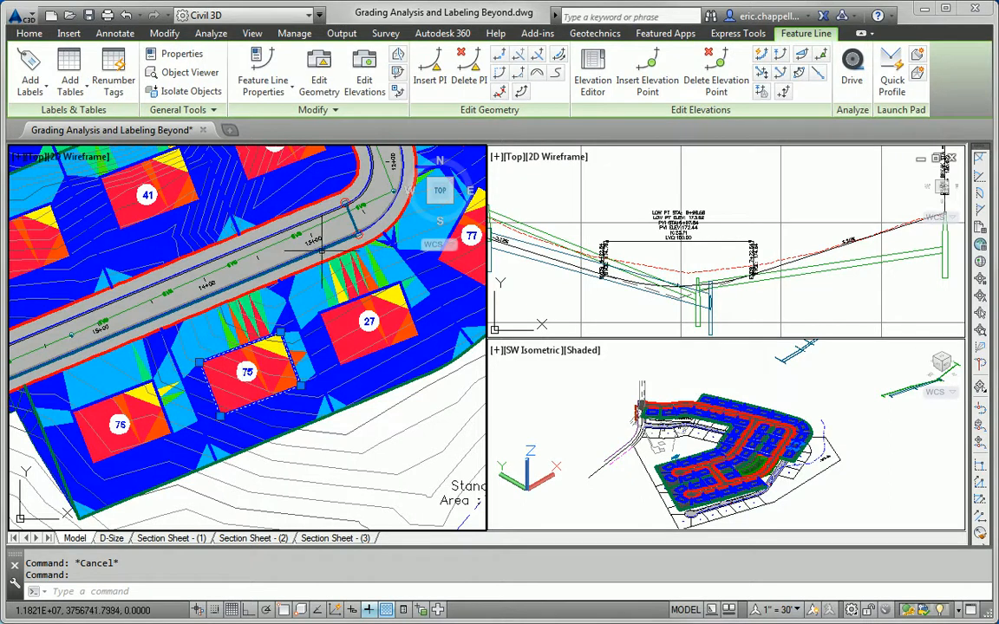
left_click(762, 75)
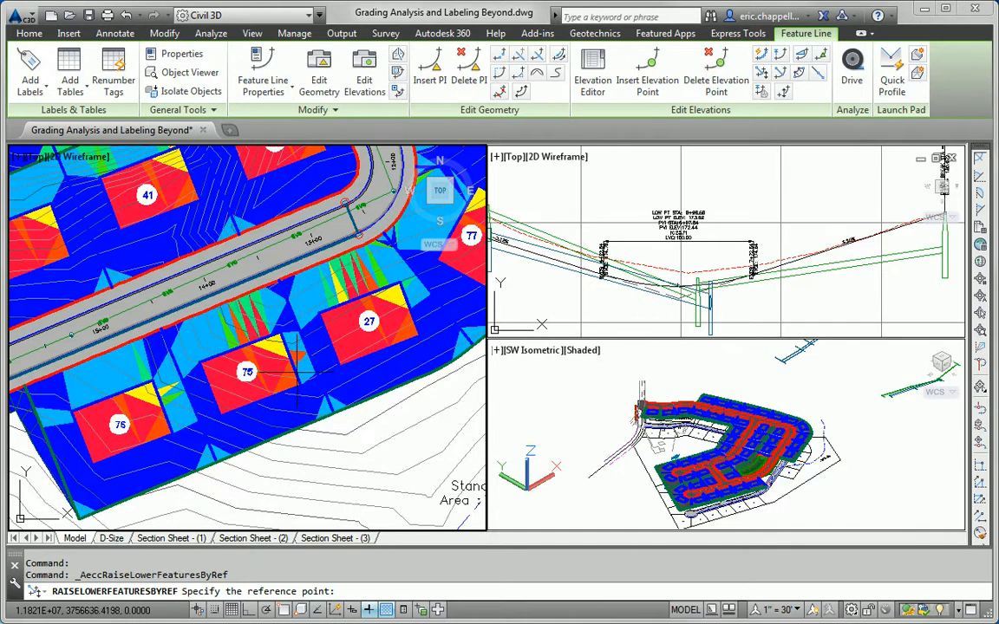
key("Escape")
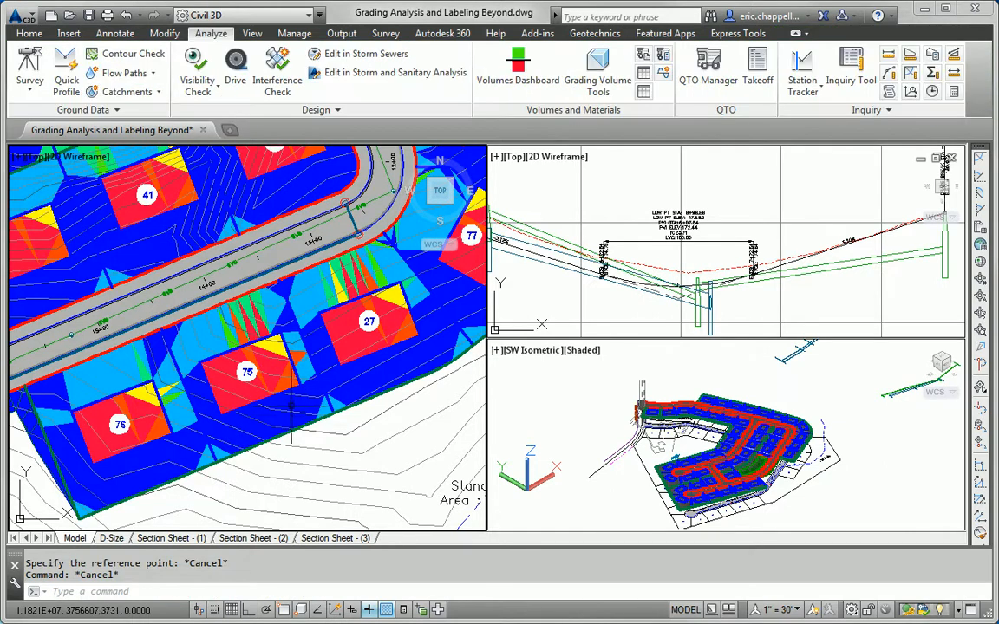
Step: Switch FG Final's surface analysis from elevations to Slopes and generate two ranges
left_click_drag(254, 381, 290, 406)
left_click(248, 73)
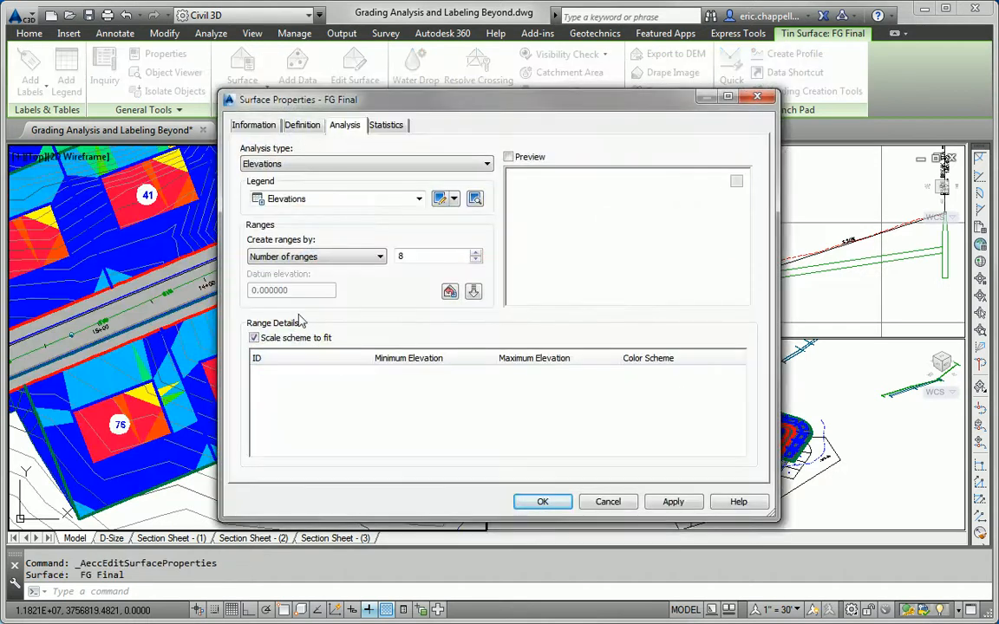
left_click(288, 163)
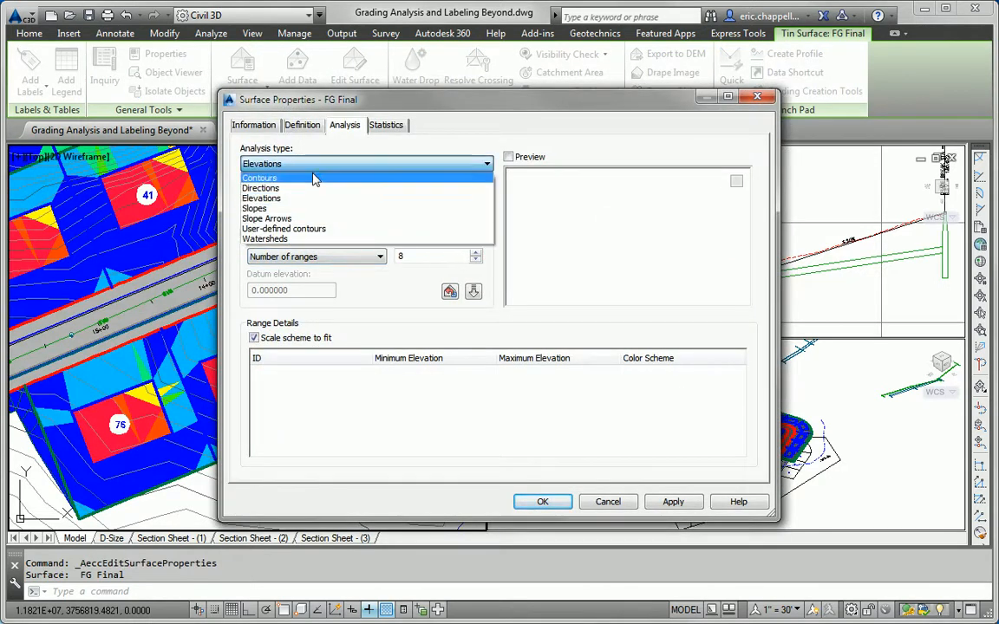
left_click(272, 207)
left_click_drag(308, 269, 174, 279)
type("2")
left_click(418, 269)
Step: Set the first slope range's maximum and the second slope range's minimum to 34%
left_click(518, 375)
left_click(519, 375)
type("34")
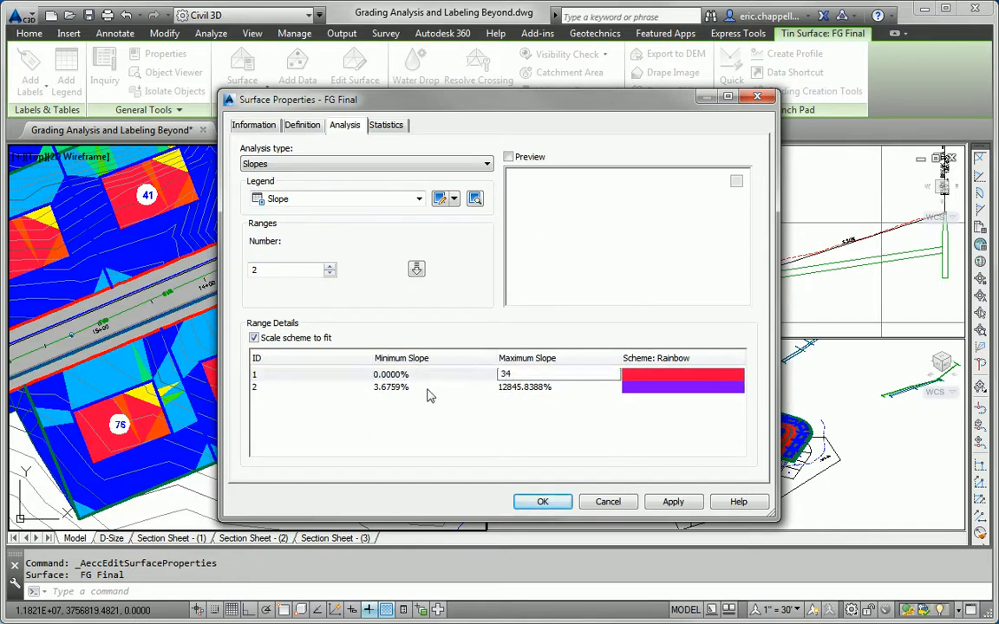
left_click(407, 388)
left_click(408, 388)
type("34")
key("Tab")
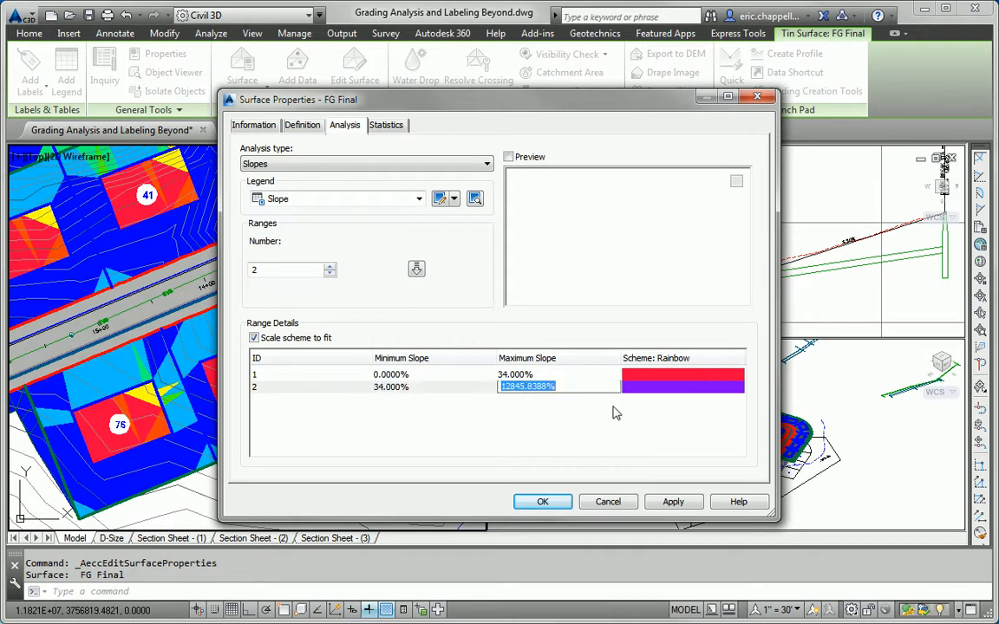
Step: Assign index color 3 to the first slope range and index color 2 to the second, and apply the analysis to FG Final
left_click(672, 379)
left_click(673, 379)
type("3")
left_click(486, 437)
left_click(643, 391)
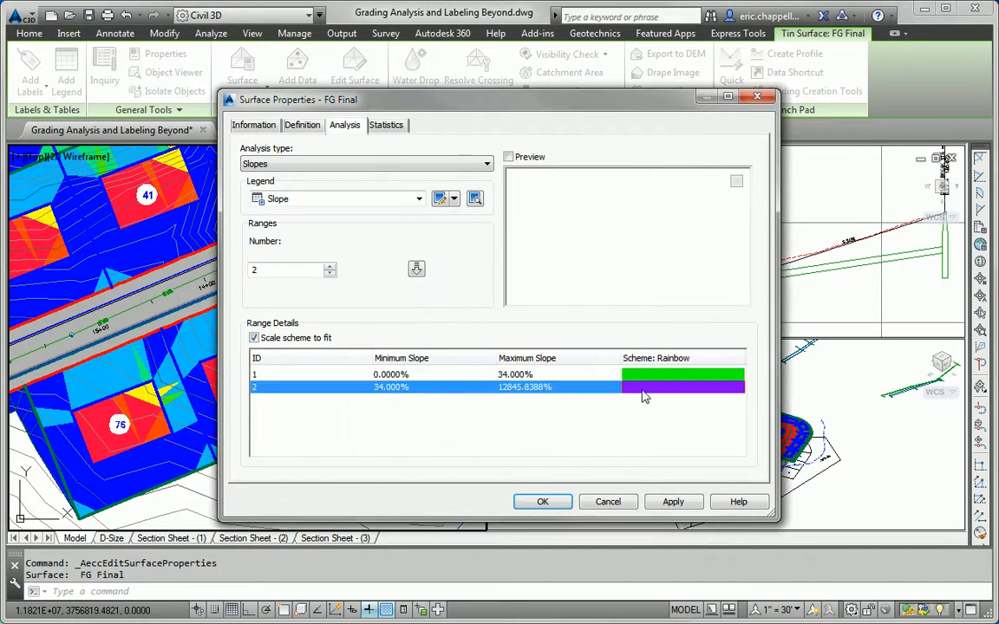
left_click(645, 391)
type("2")
left_click(480, 434)
left_click(542, 501)
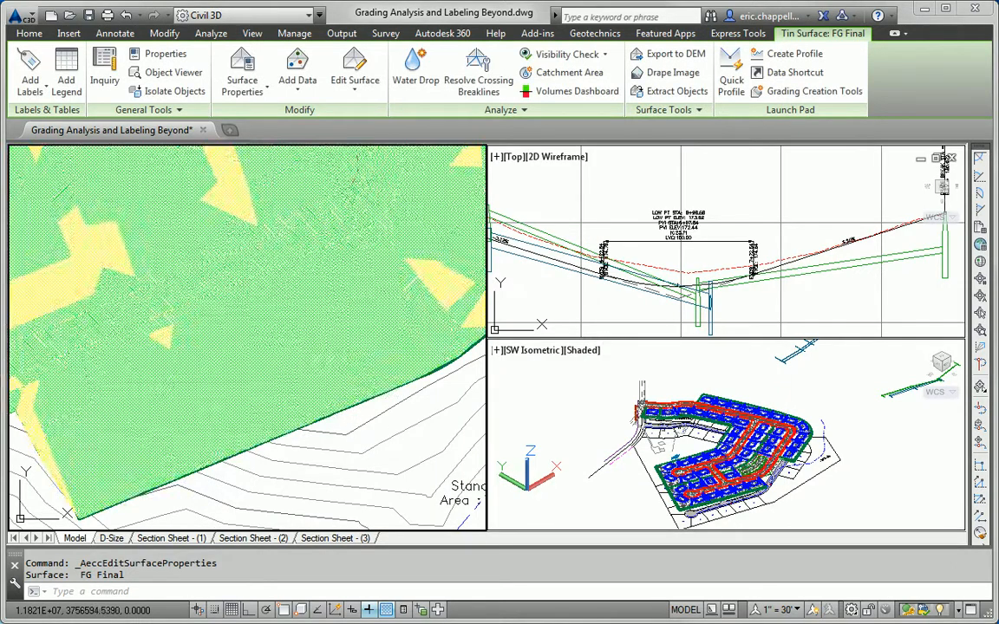
key("Escape")
Step: Recompute the out-of-date volume surface in the Volumes Dashboard and review its cut, fill and net values
scroll(313, 422, "down", 2)
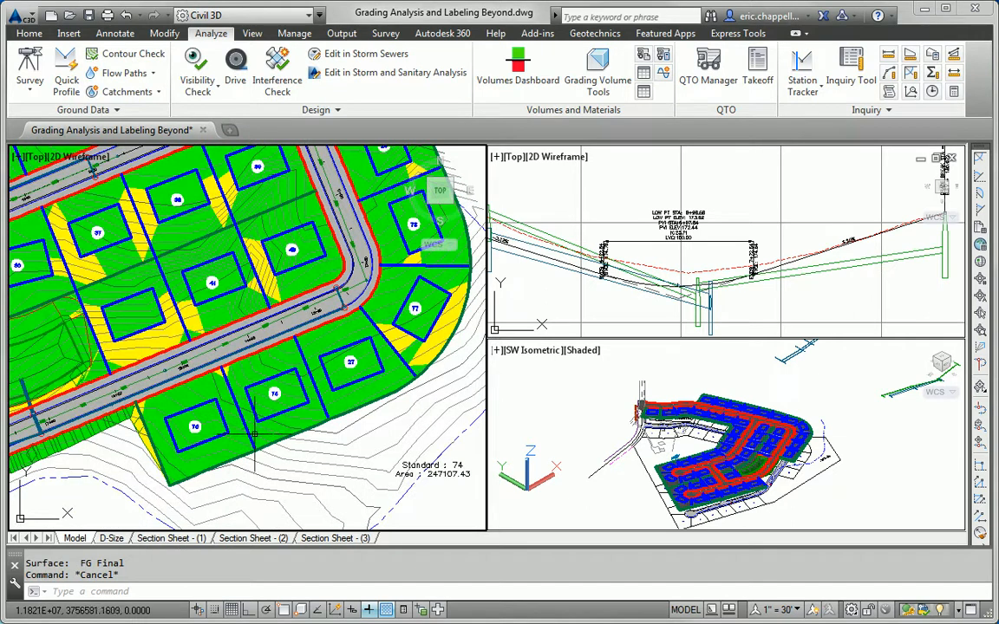
scroll(327, 416, "down", 1)
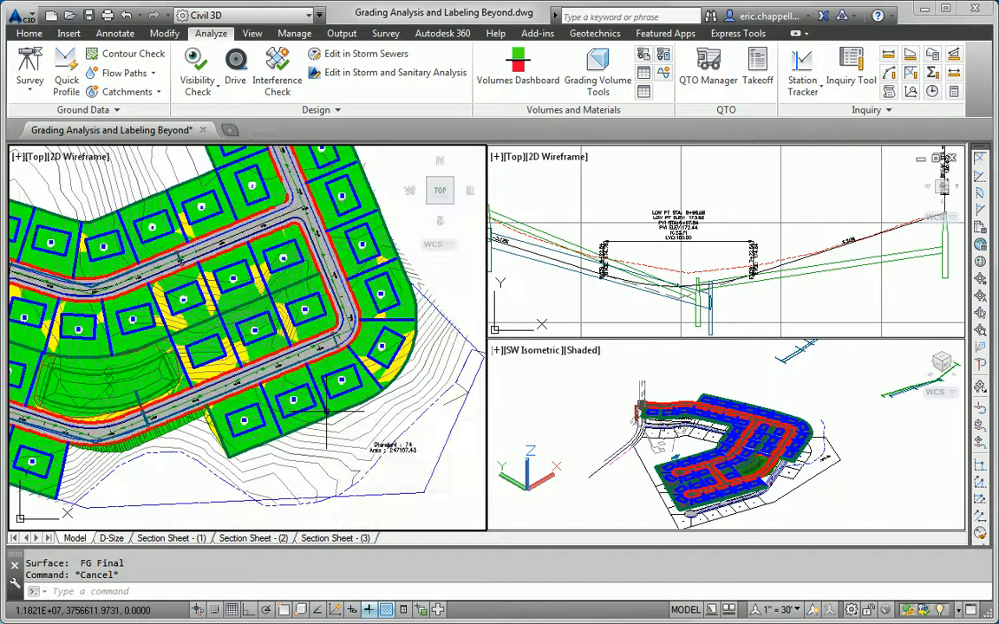
left_click(505, 84)
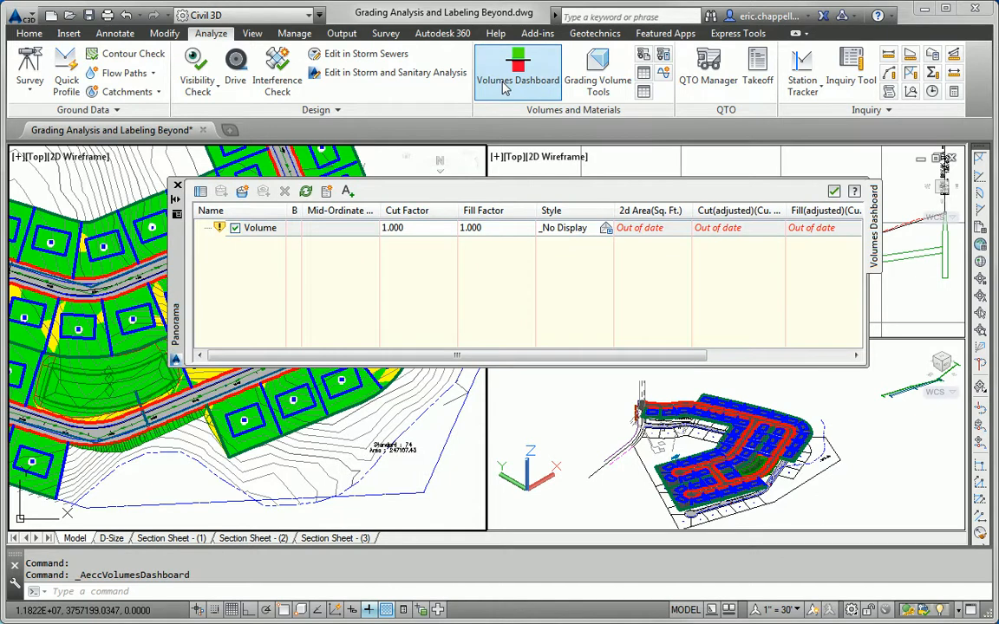
left_click(305, 191)
left_click_drag(631, 354, 789, 373)
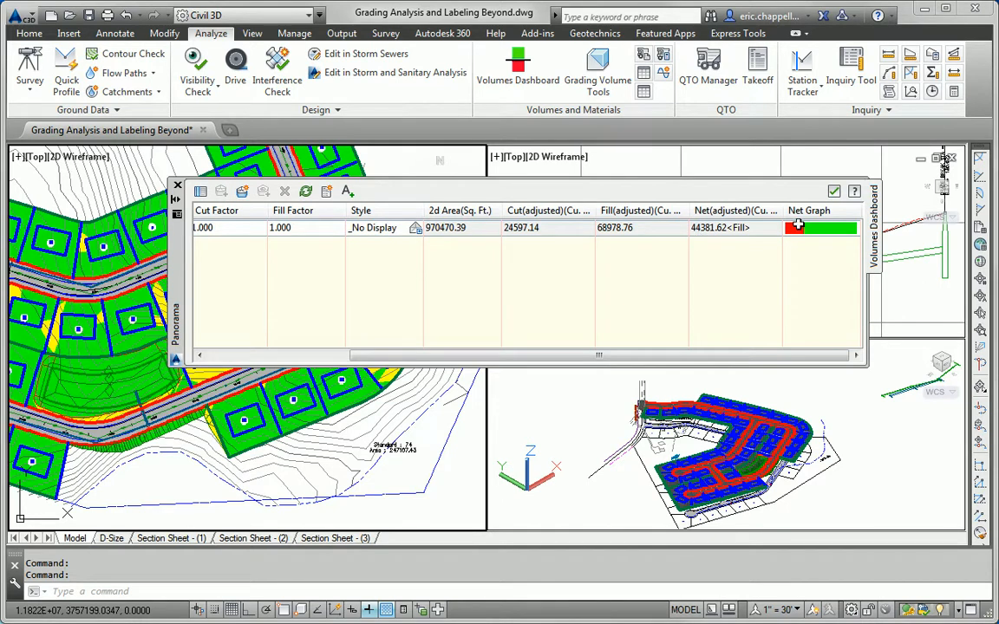
left_click(177, 185)
Step: Set up a new Slopes analysis for FG Final with three ranges
scroll(321, 378, "down", 2)
mouse_move(276, 375)
middle_mouse_down()
mouse_move(255, 432)
mouse_move(320, 479)
mouse_move(320, 434)
middle_mouse_up()
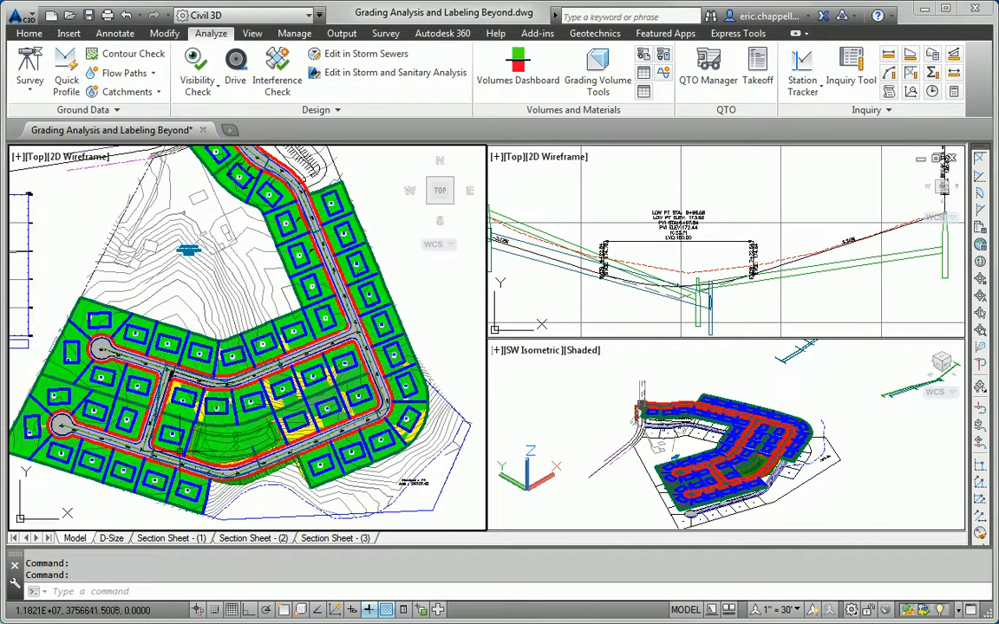
scroll(276, 431, "up", 3)
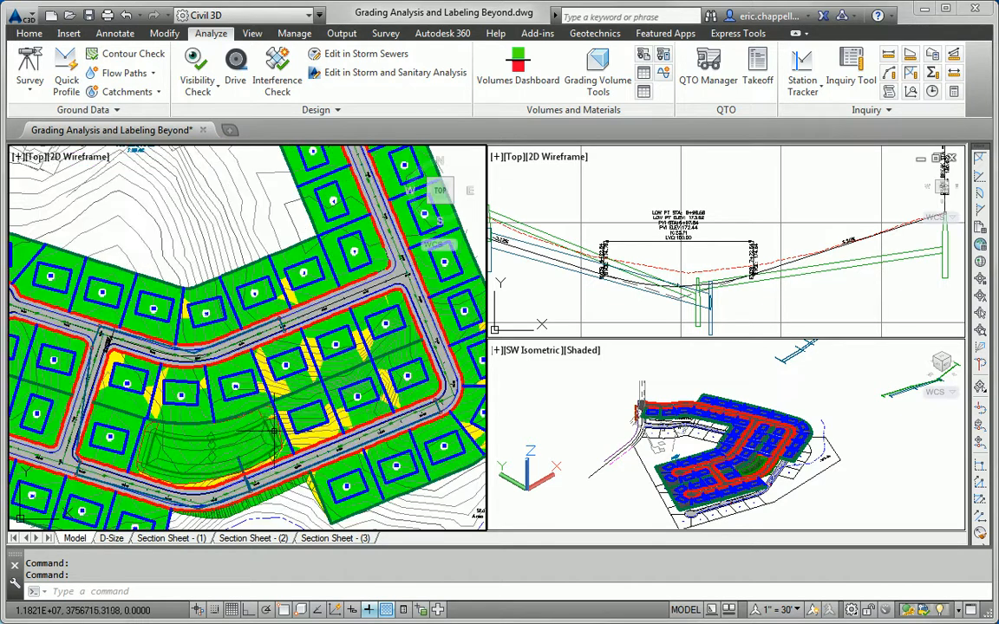
scroll(245, 408, "down", 3)
scroll(241, 425, "up", 2)
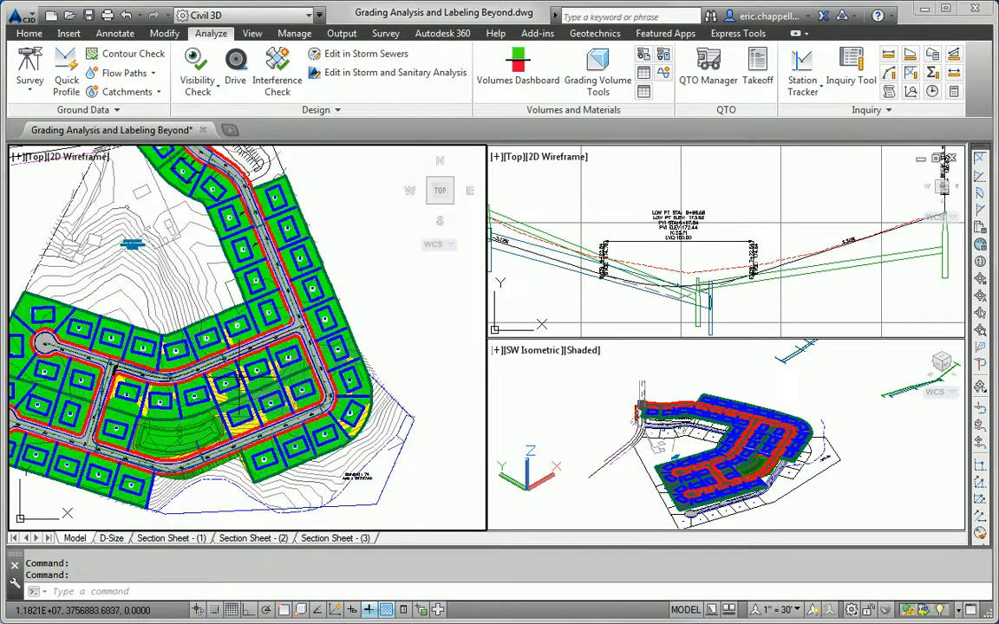
scroll(242, 425, "up", 4)
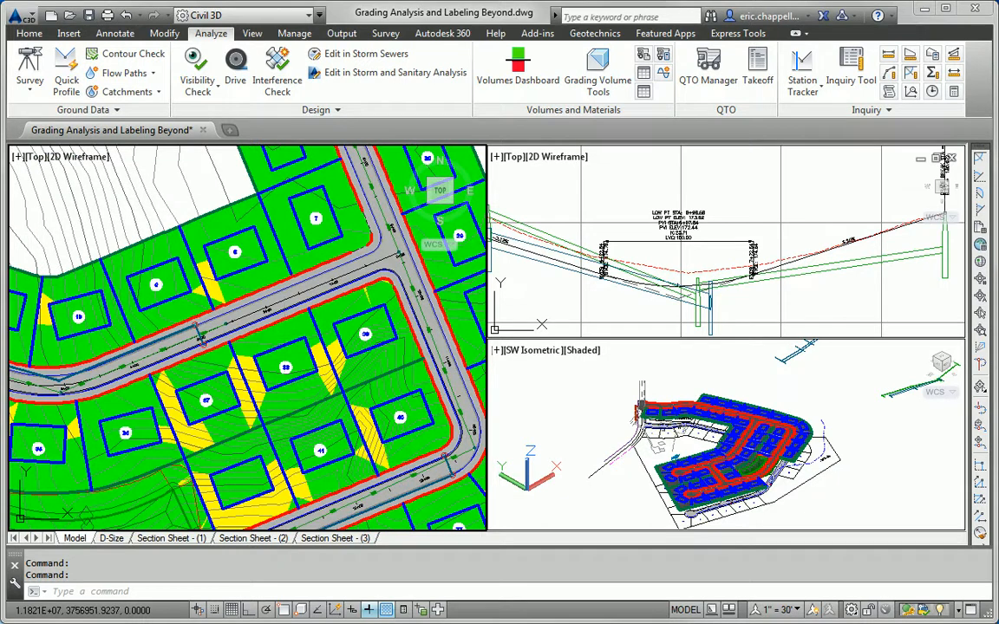
left_click(280, 337)
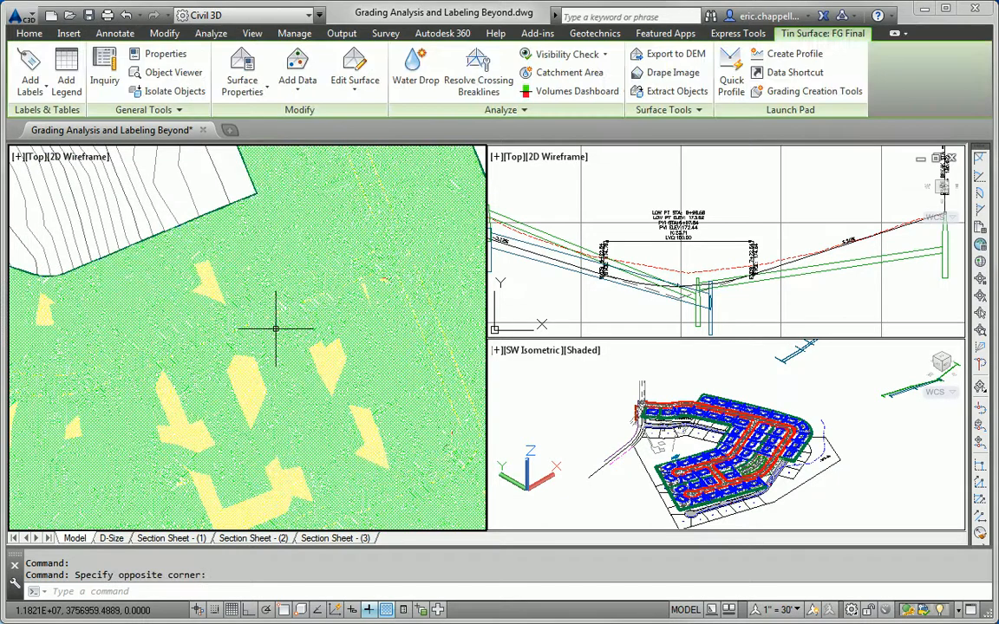
left_click(243, 78)
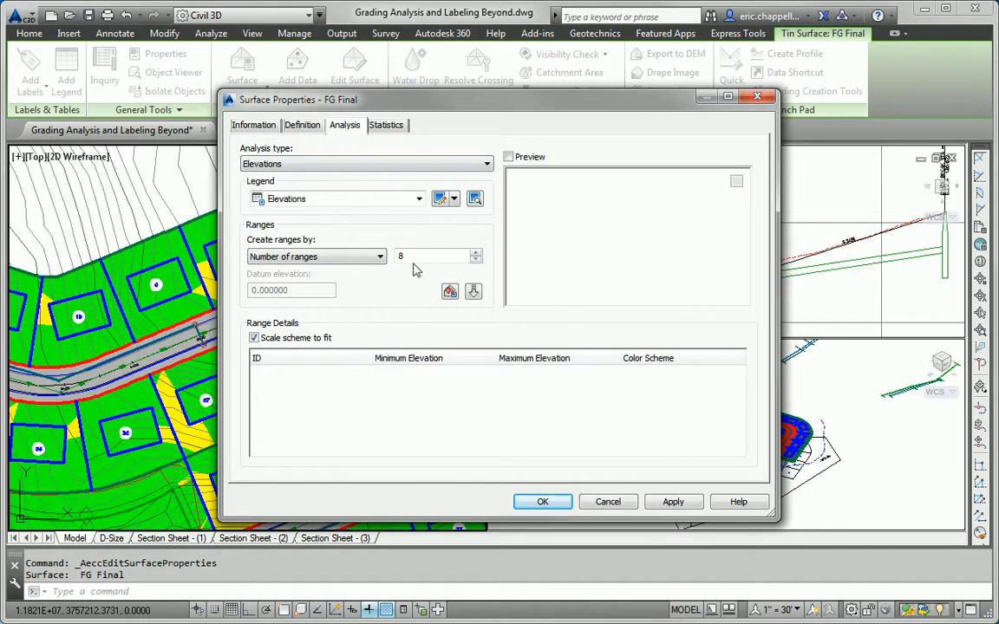
left_click(269, 164)
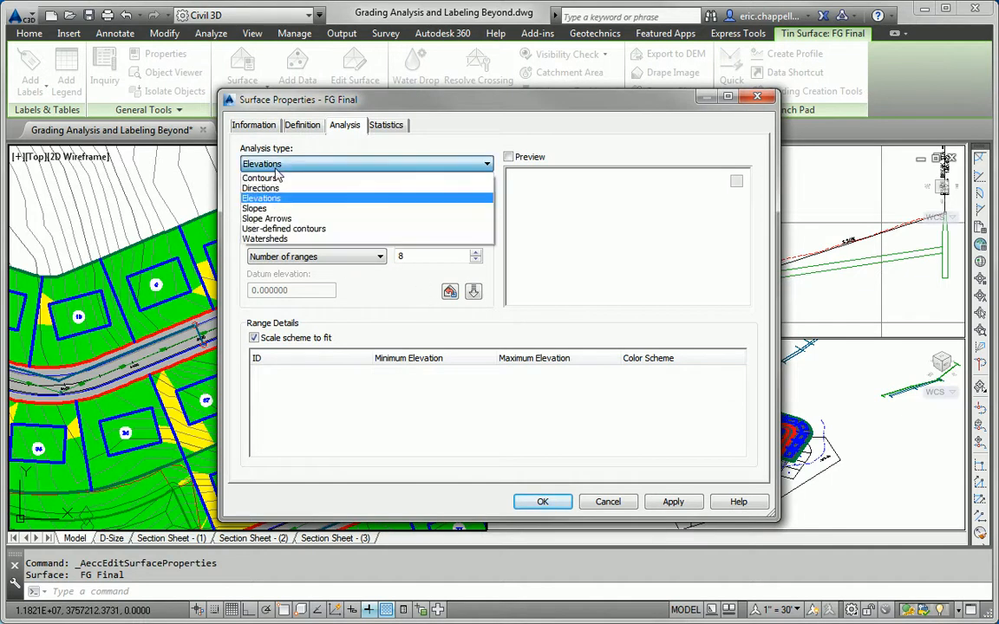
left_click(260, 209)
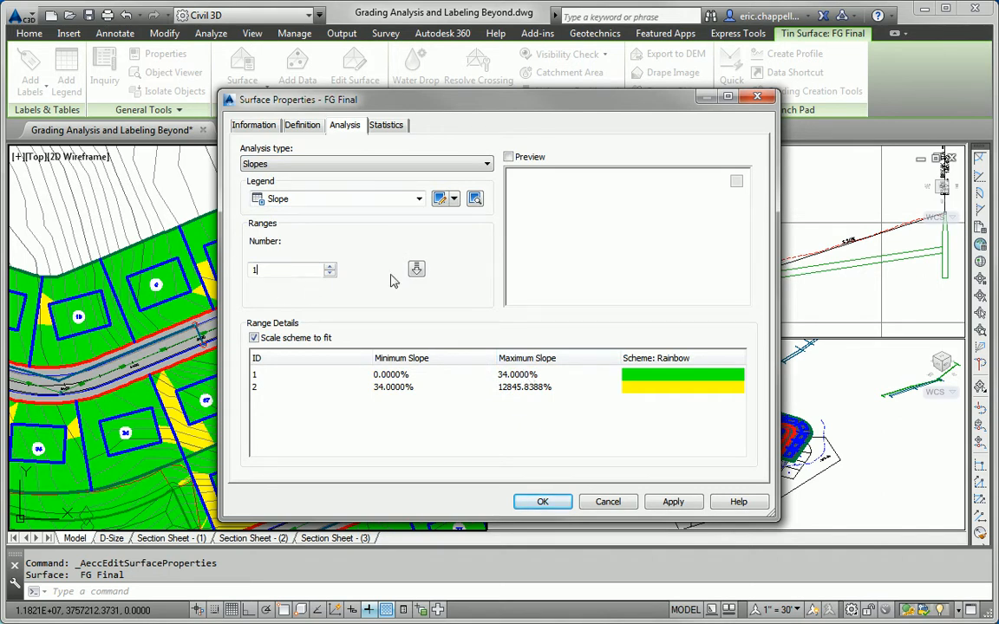
left_click_drag(279, 270, 222, 275)
left_click(417, 271)
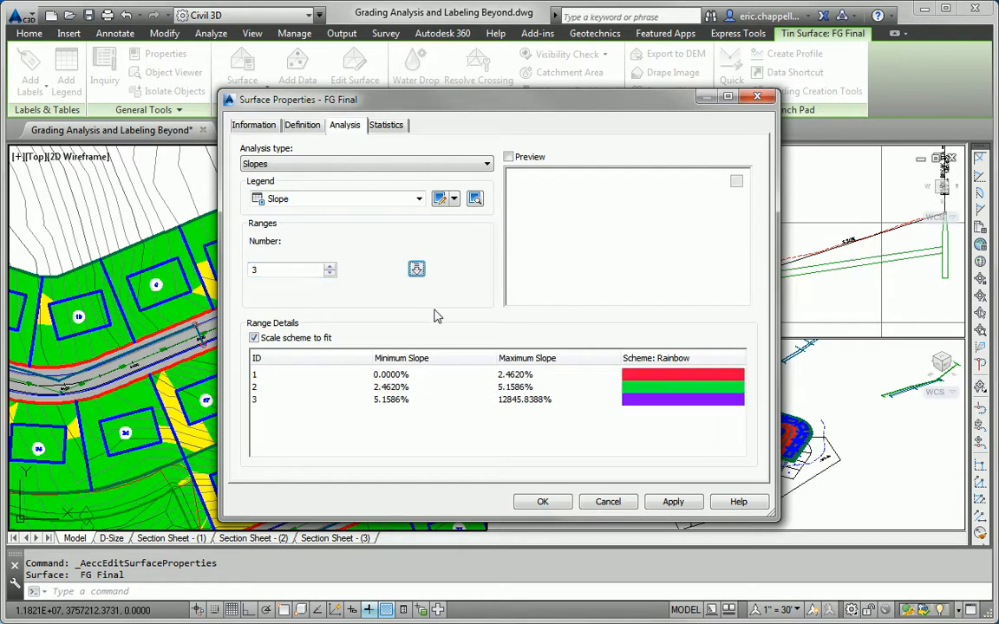
Step: Give the first slope range a maximum of 2% and color it orange
left_click(530, 376)
left_click(538, 375)
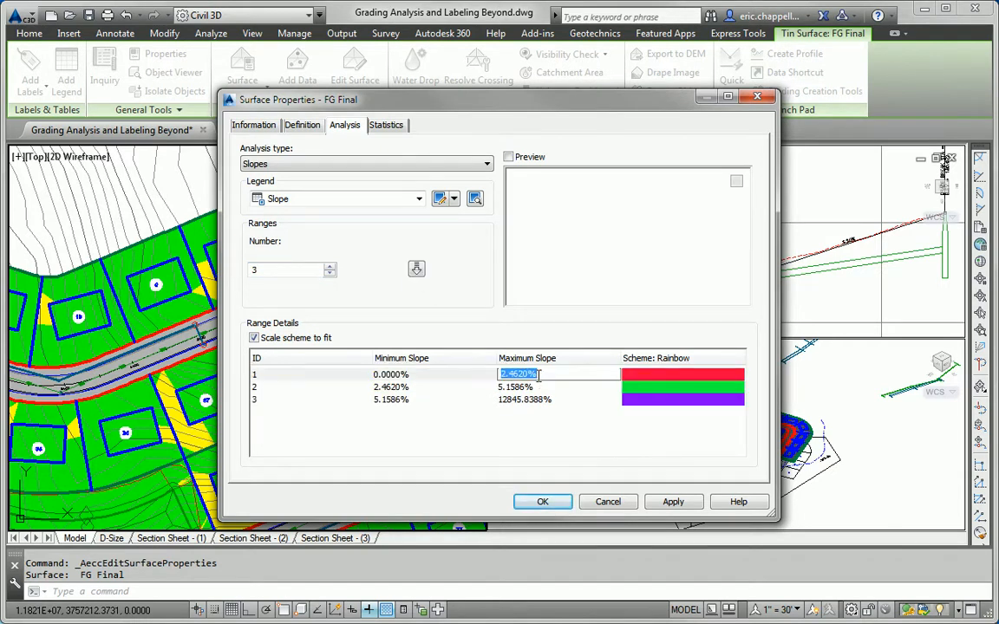
type("2")
left_click(613, 386)
left_click(632, 377)
left_click(638, 375)
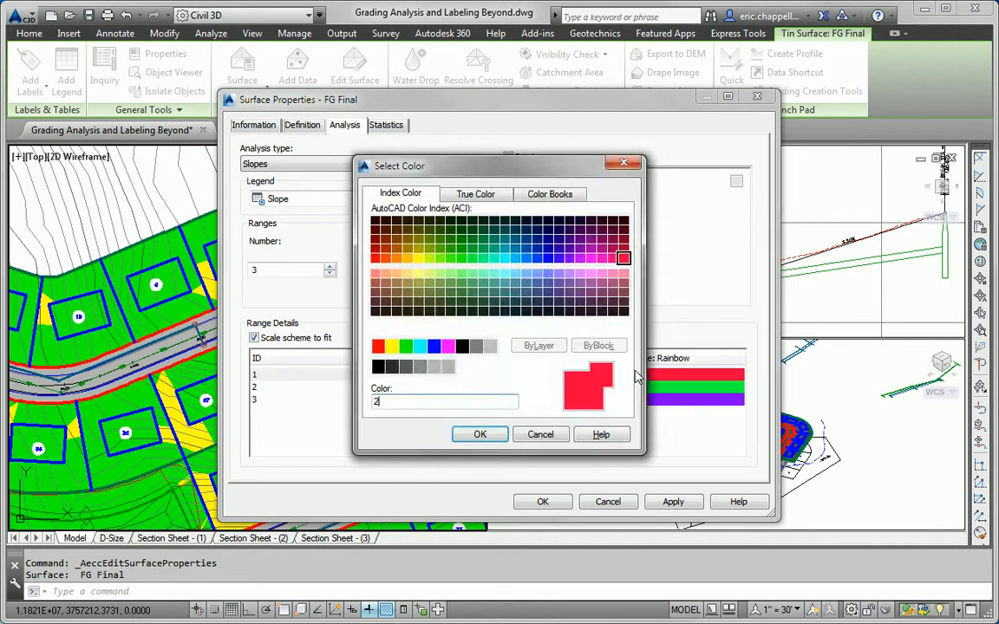
left_click(482, 436)
Step: Set the second slope range to a minimum of 1% and a maximum of 10%
left_click(408, 388)
left_click(412, 387)
type("1")
left_click(517, 388)
type("10")
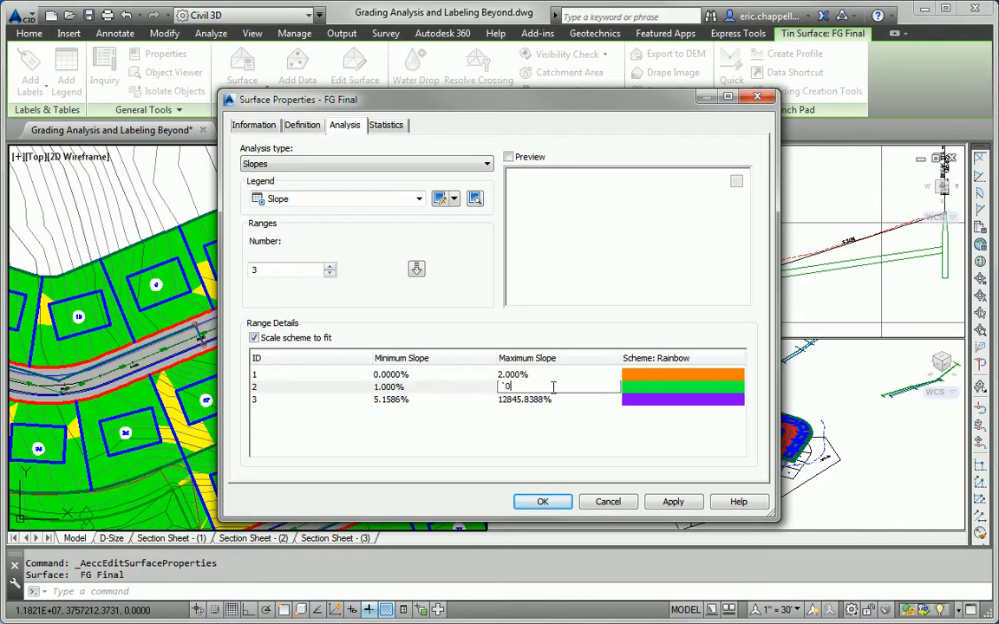
key("BackSpace")
key("BackSpace")
type("10")
Step: Start the third slope range at a minimum of 10%
left_click(419, 400)
left_click(393, 399)
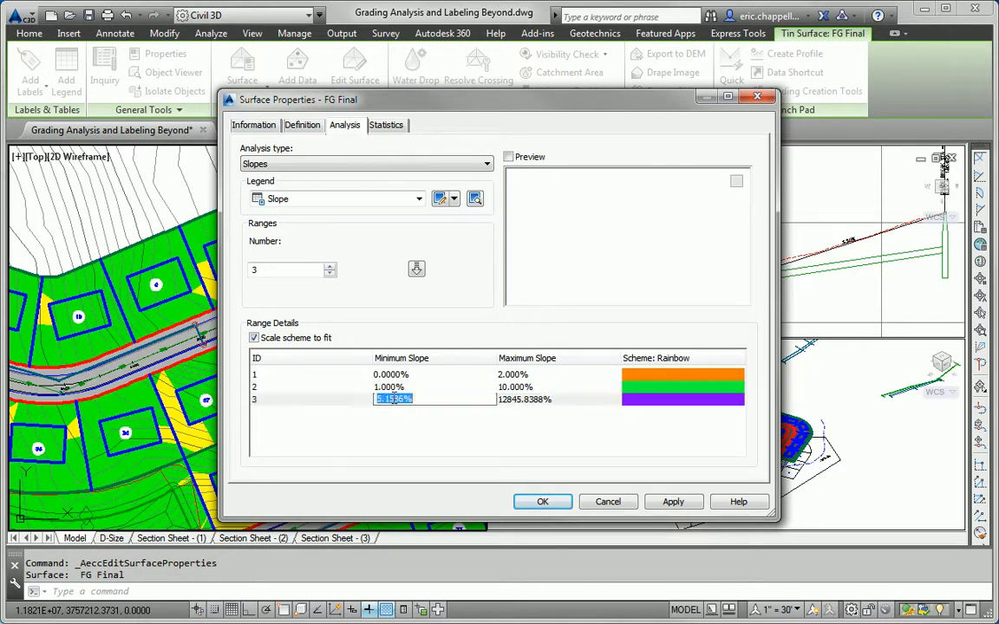
type("10")
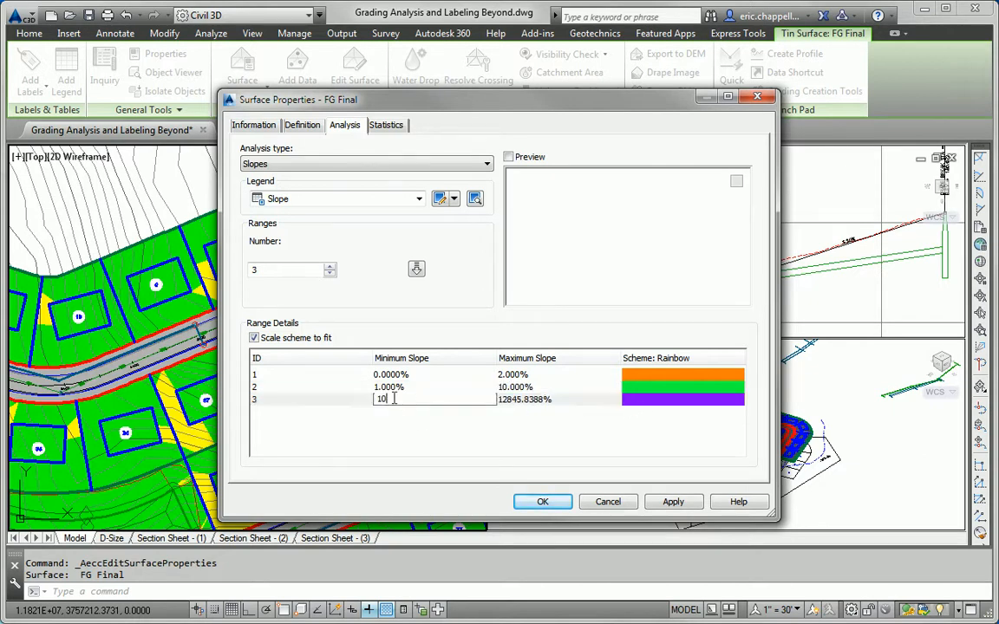
left_click(523, 399)
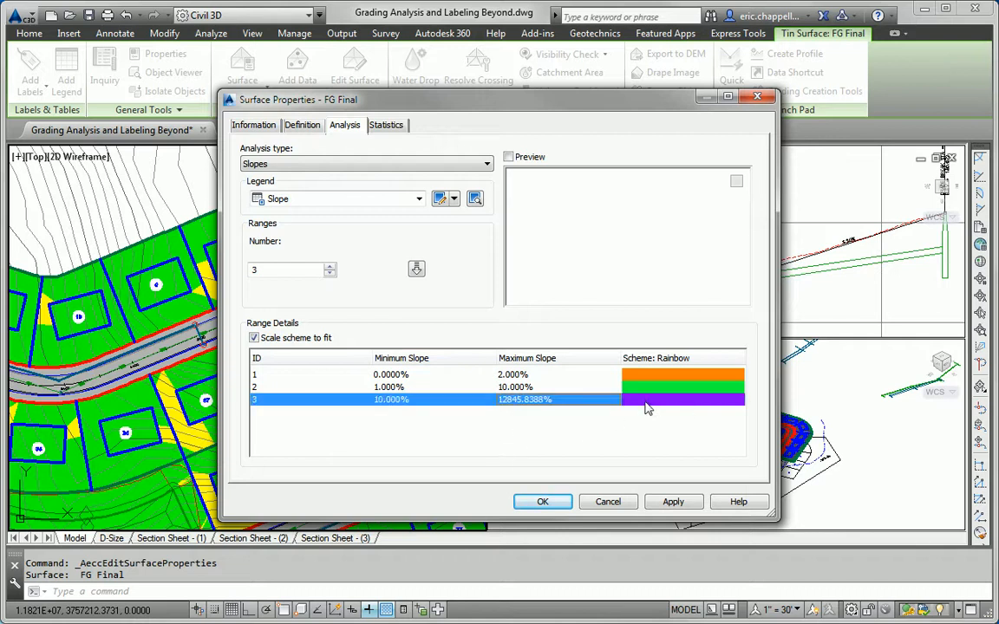
Step: Color the third slope range red and apply the three-range slope analysis to FG Final
left_click(646, 404)
type("1")
left_click(479, 435)
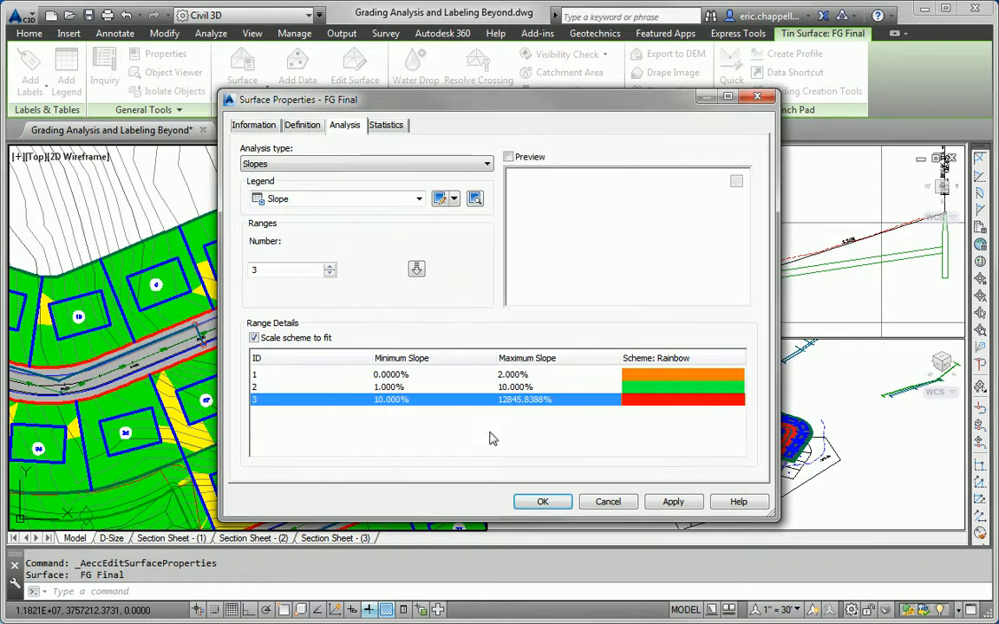
left_click(542, 501)
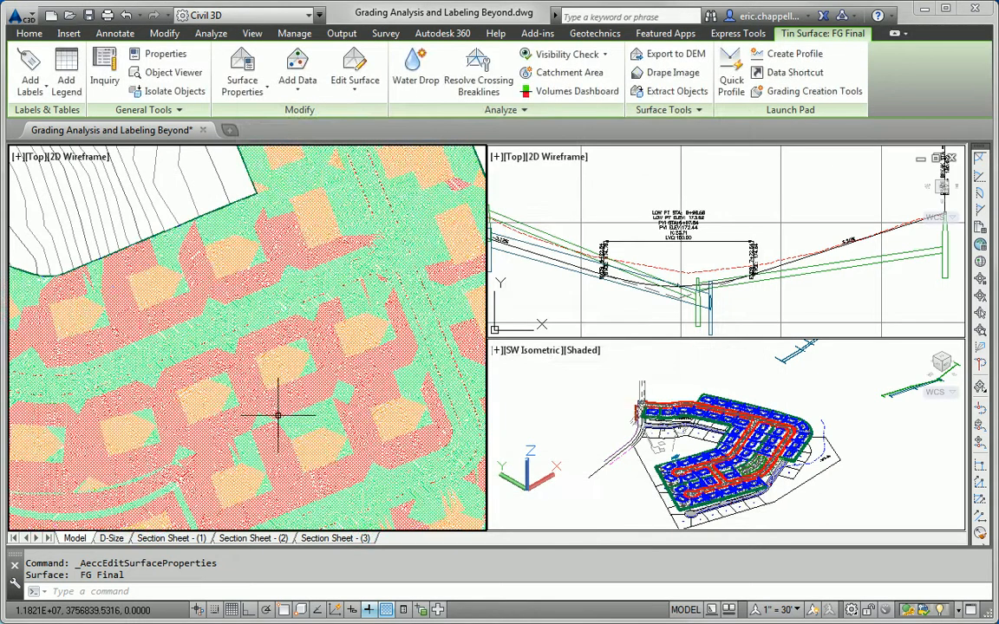
key("Escape")
key("Escape")
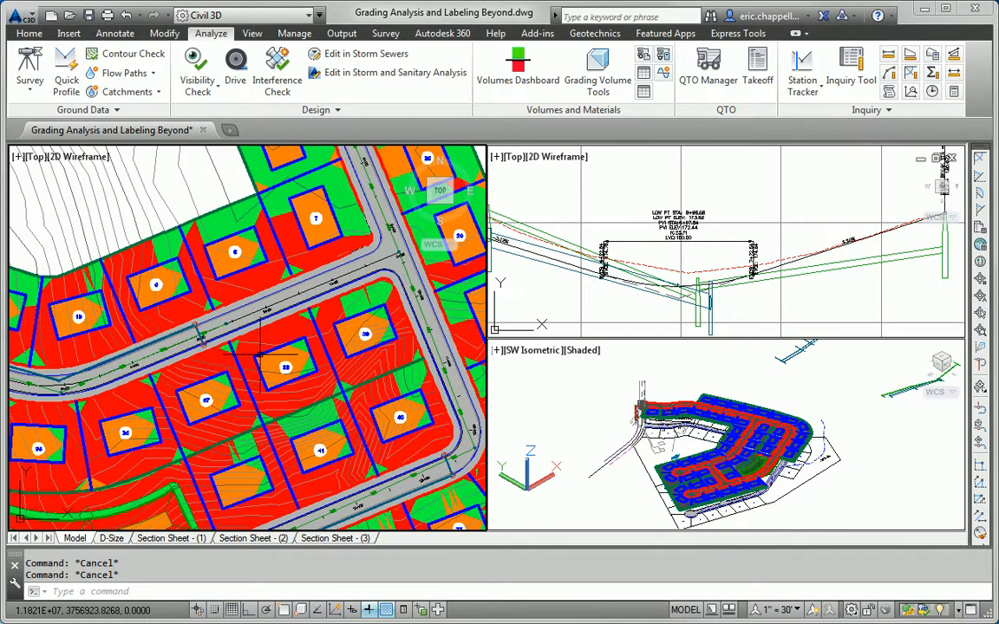
Step: Examine the slope colors across the lots and along the road for steep areas, up to lot 38
scroll(260, 356, "down", 3)
middle_click_drag(260, 356, 348, 519)
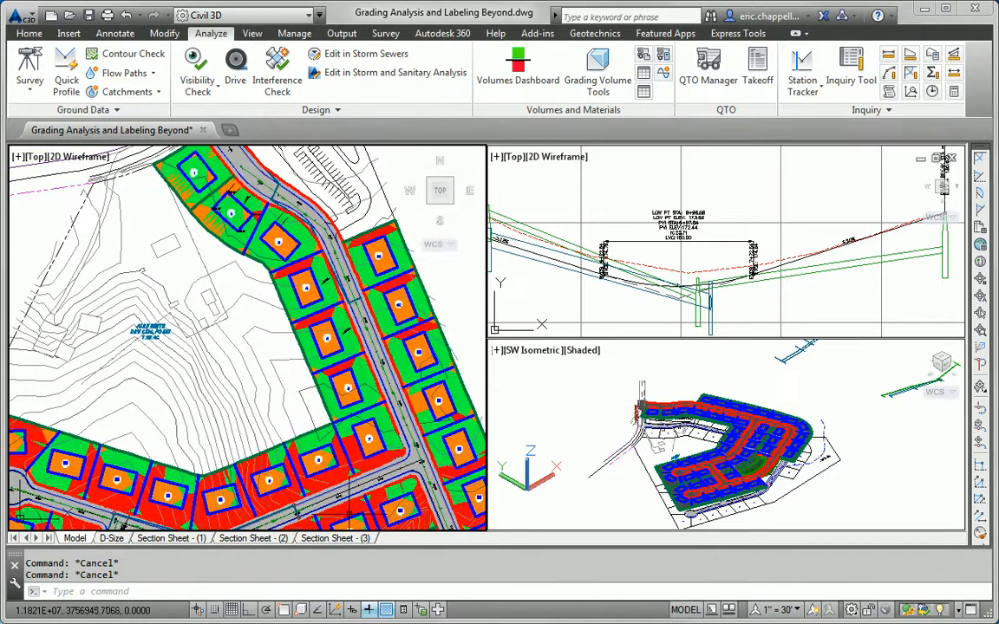
scroll(312, 297, "up", 4)
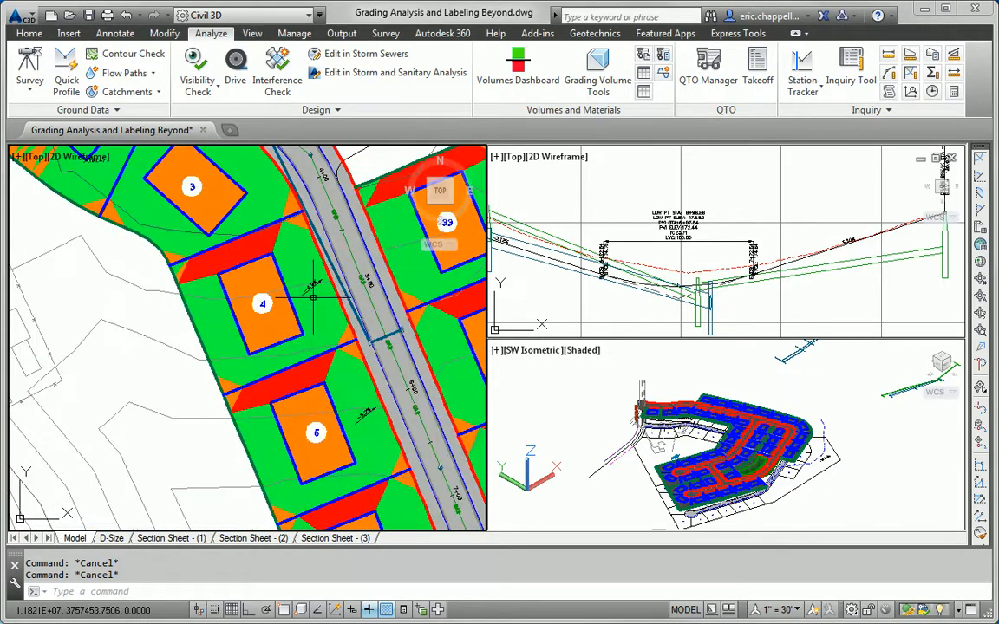
scroll(313, 298, "down", 4)
middle_click_drag(312, 298, 319, 243)
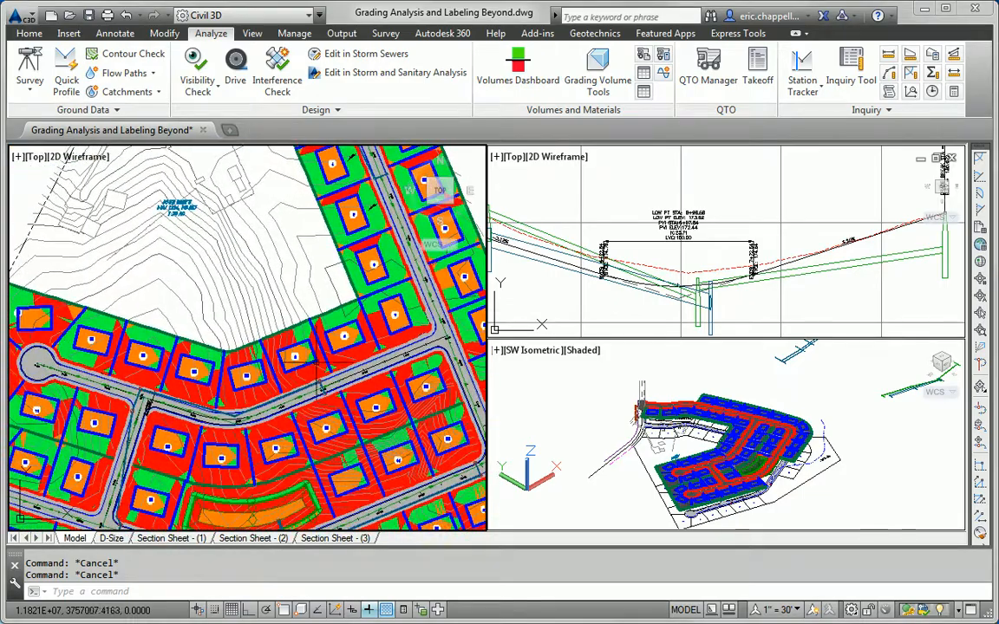
middle_click_drag(330, 365, 224, 332)
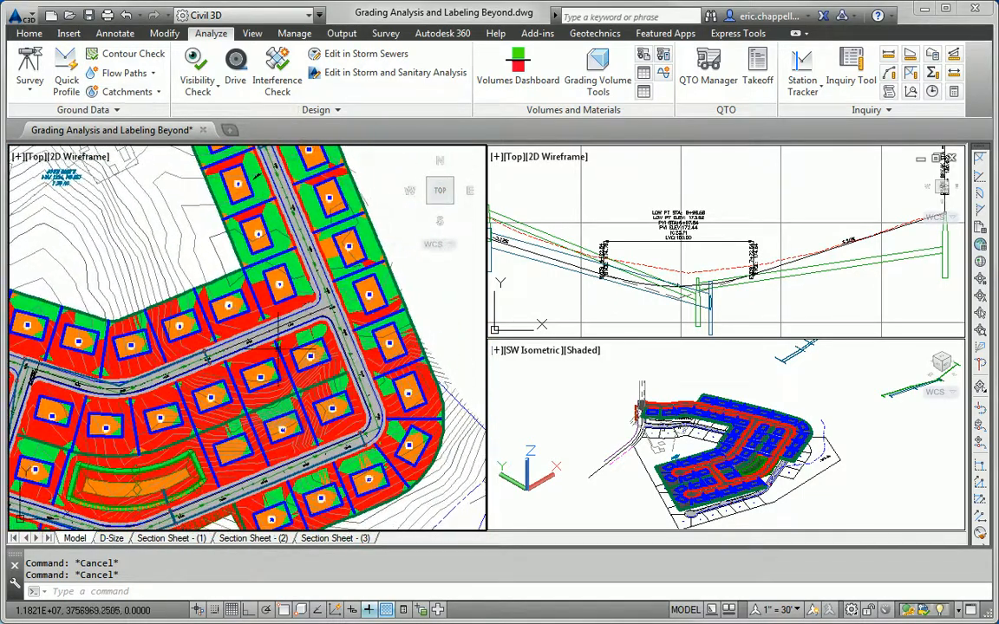
scroll(221, 334, "up", 6)
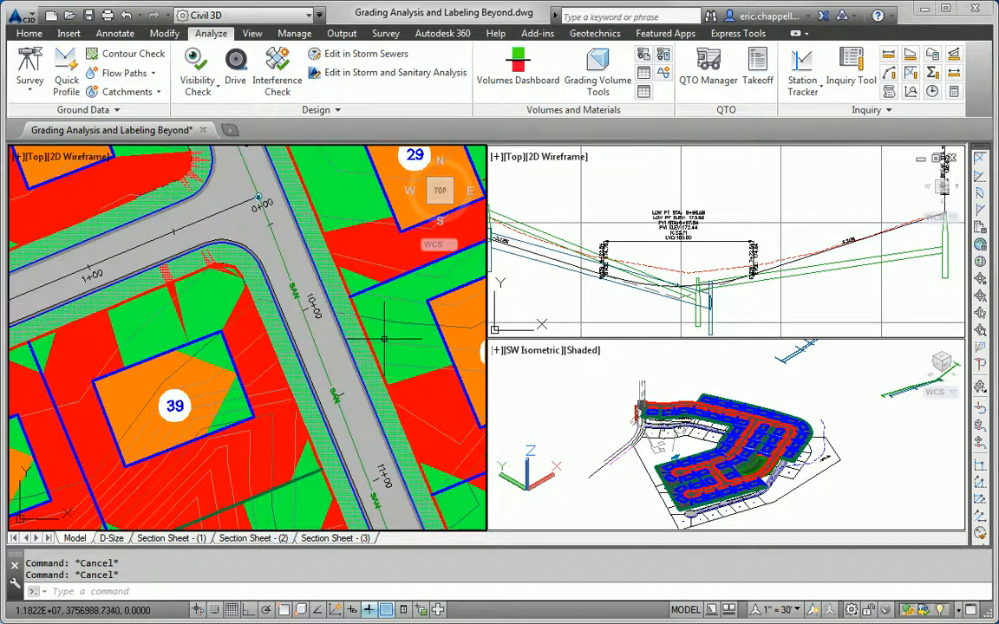
scroll(381, 347, "down", 4)
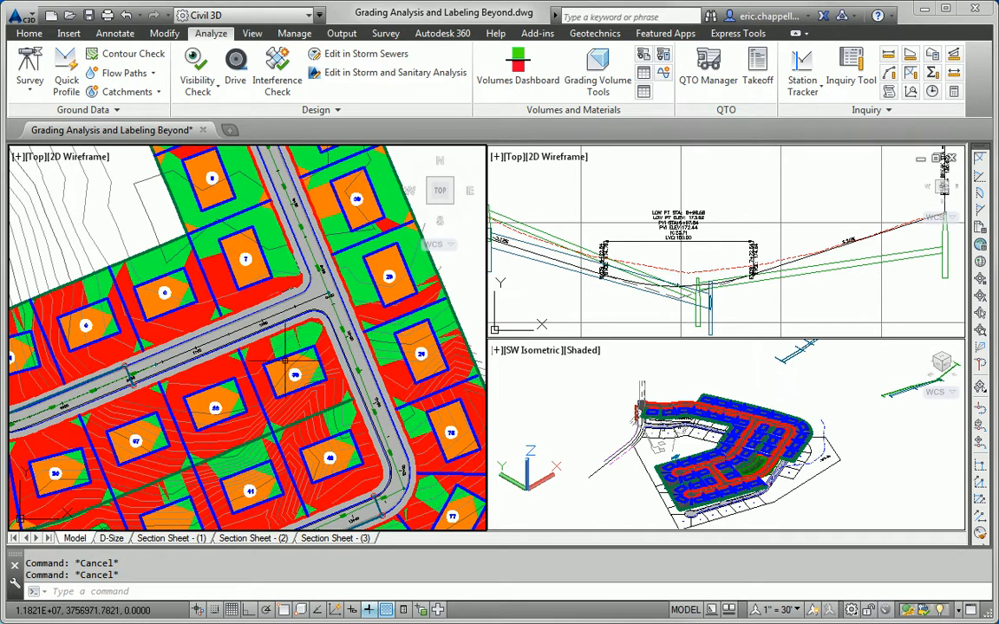
middle_click_drag(260, 325, 389, 308)
scroll(330, 362, "up", 4)
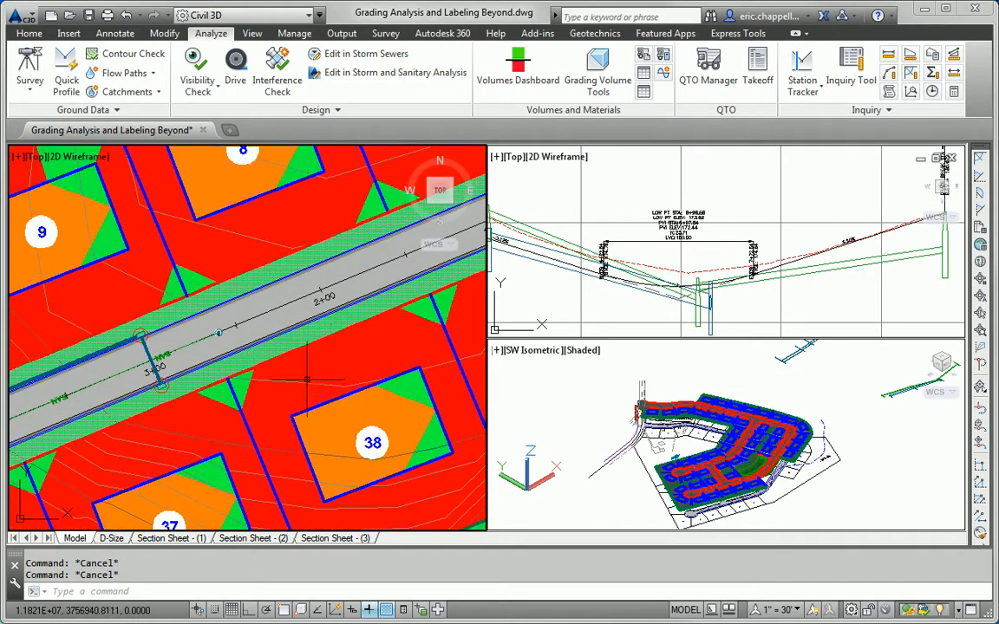
left_click(364, 389)
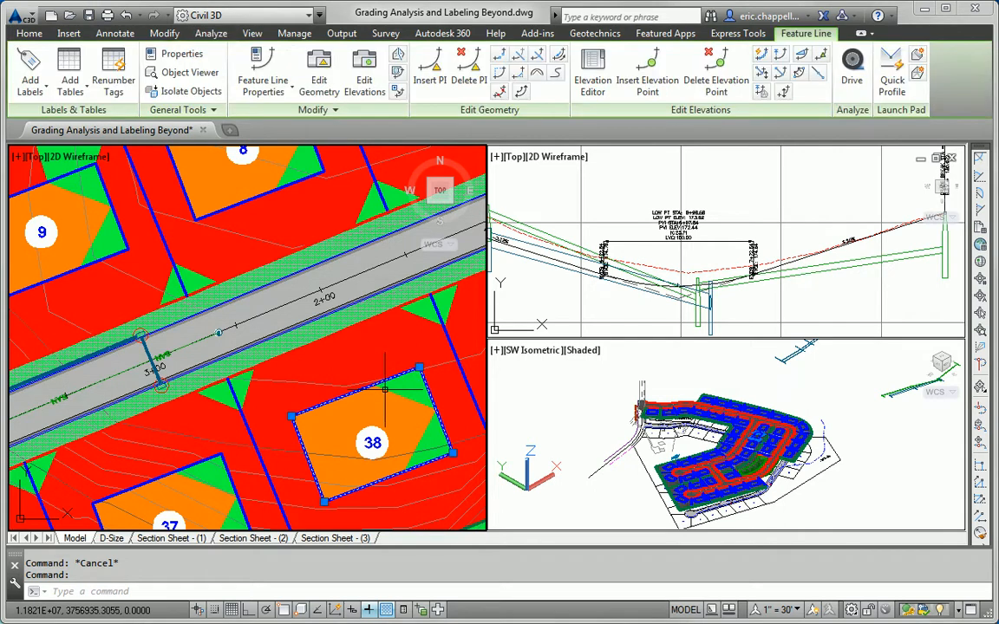
left_click(779, 74)
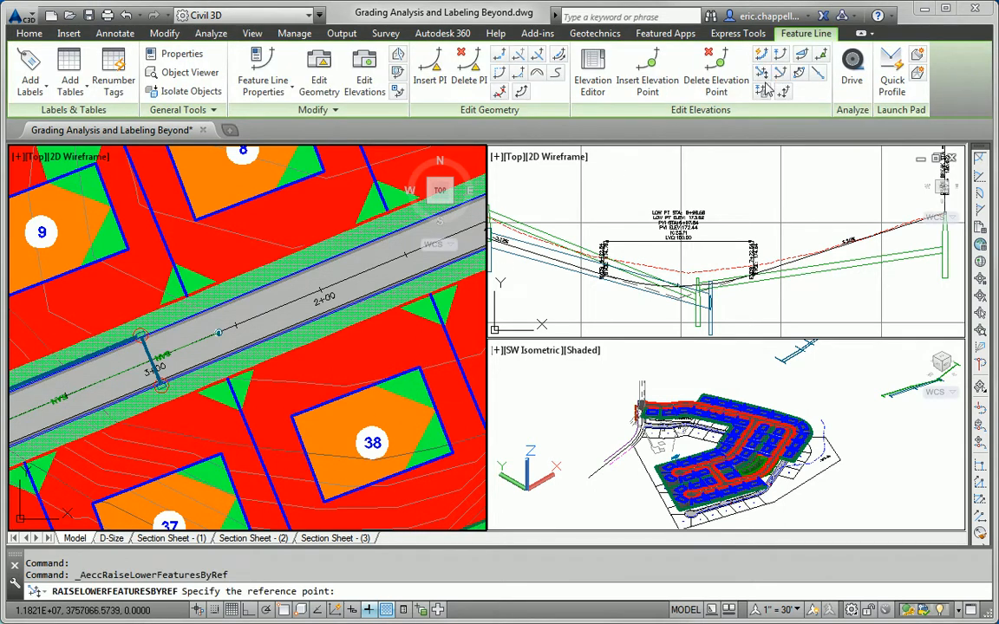
type("-2")
key("Escape")
key("Escape")
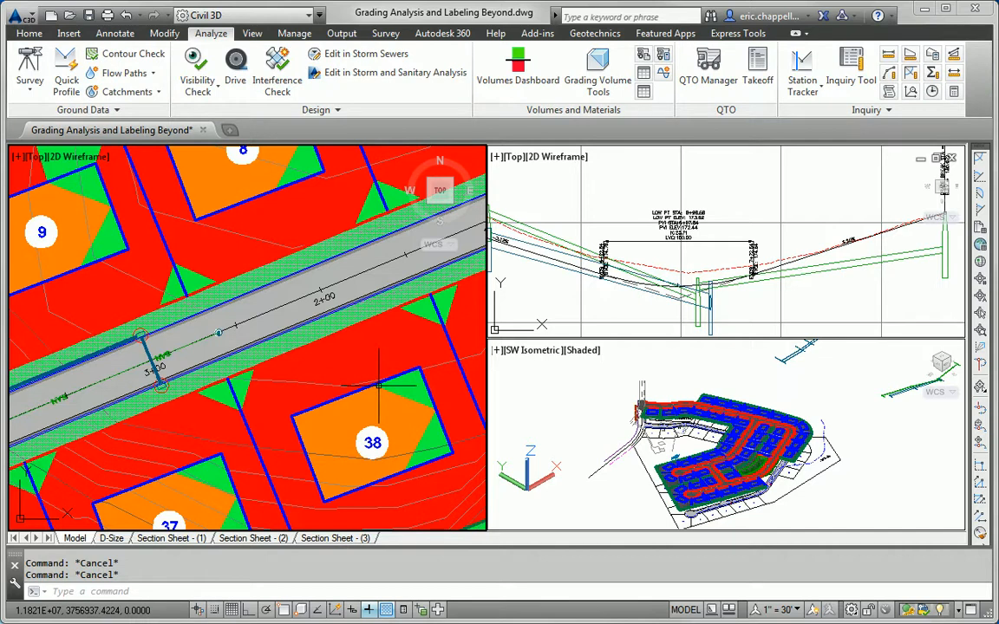
Step: Lower the lot 38 pad feature line by 2 feet, using an elevation difference of -2
left_click(434, 404)
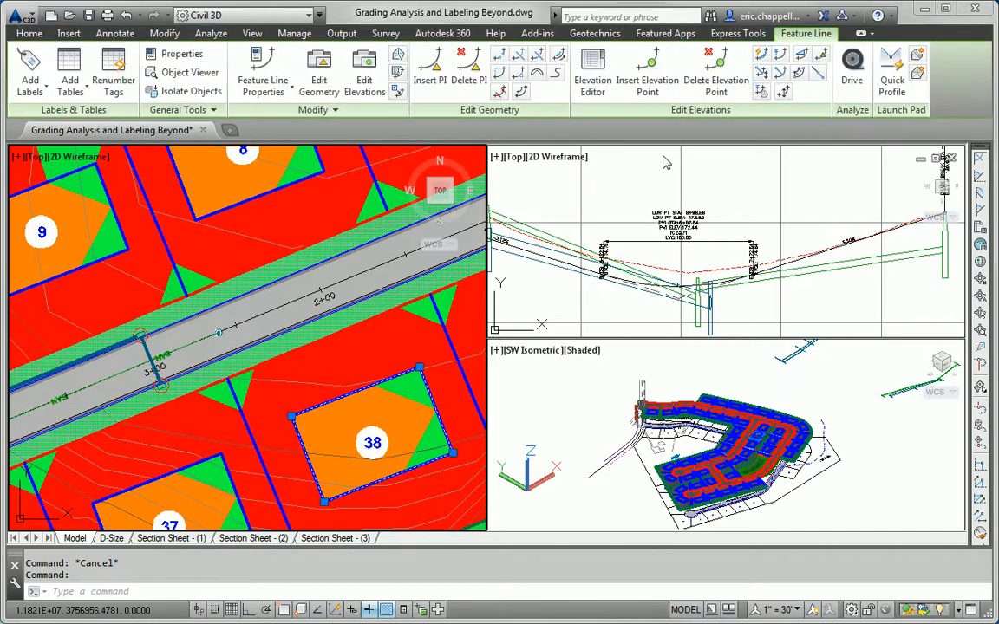
left_click(783, 94)
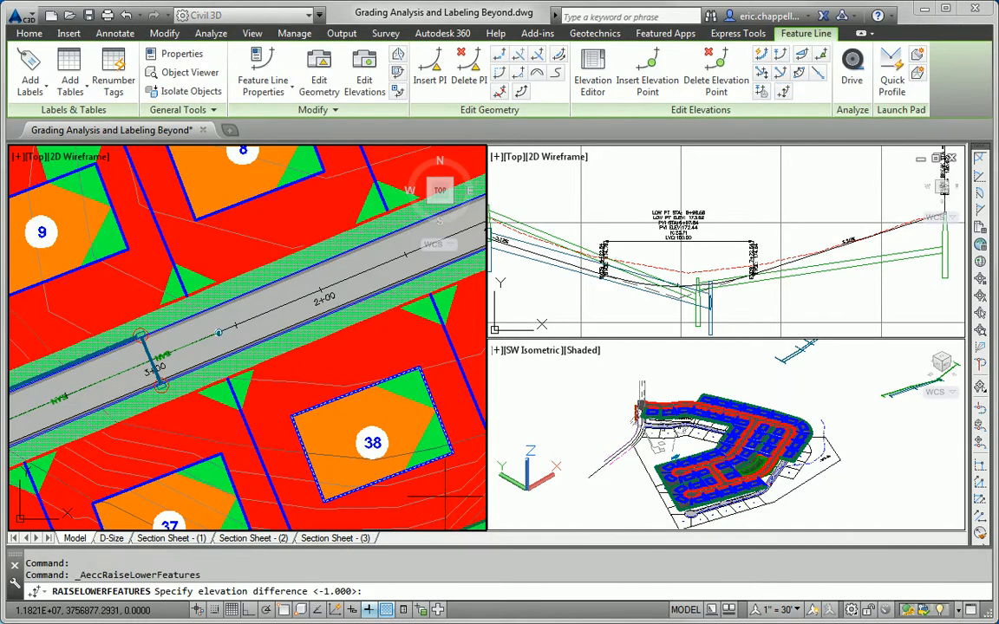
type("-2")
key("Return")
key("Return")
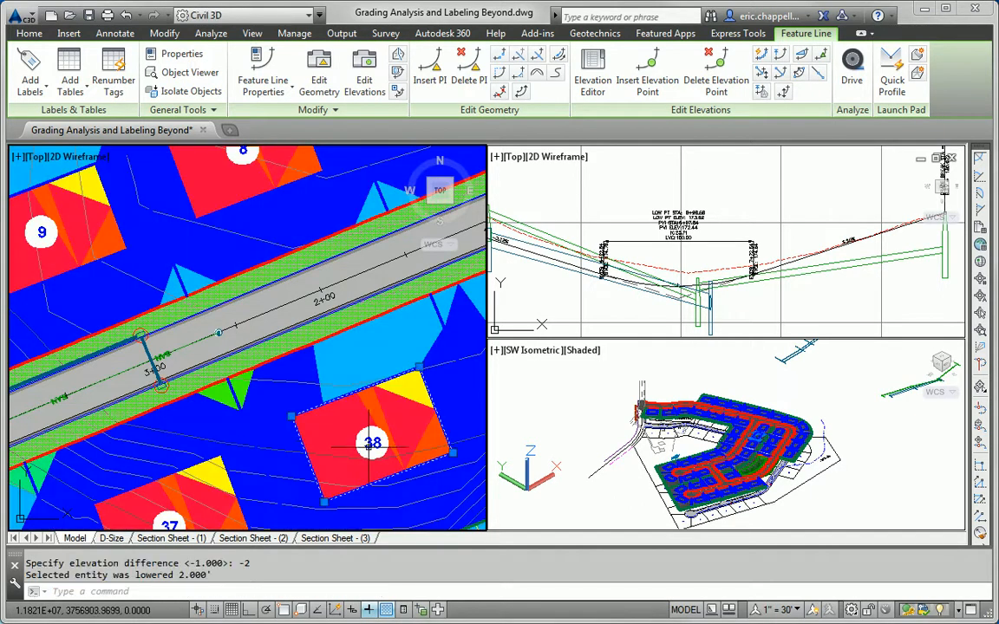
key("Escape")
key("Escape")
Step: Set up a new Slopes analysis for the FG Final surface with two ranges
left_click(358, 368)
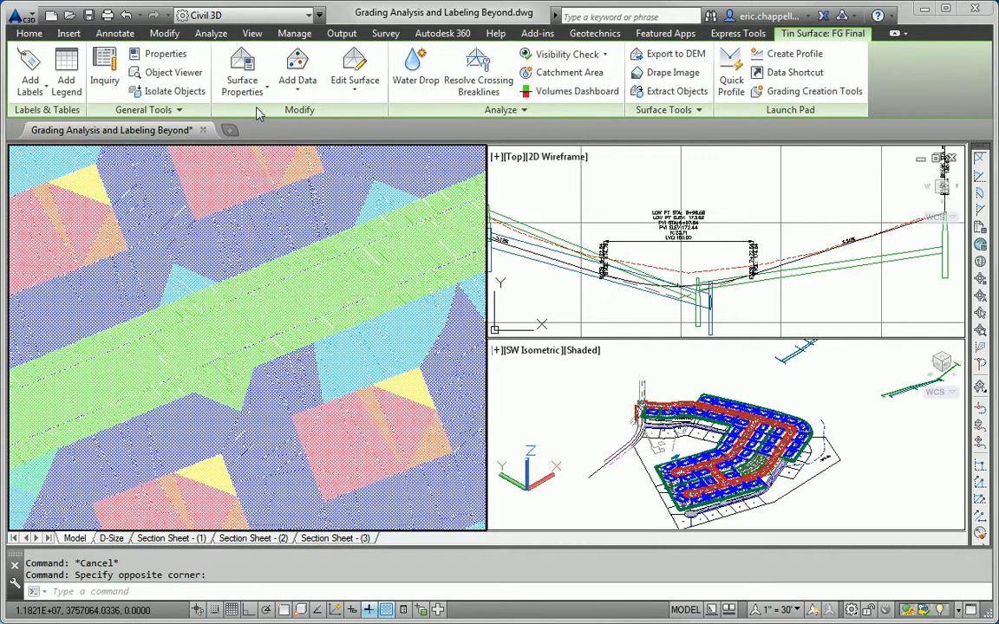
left_click(242, 70)
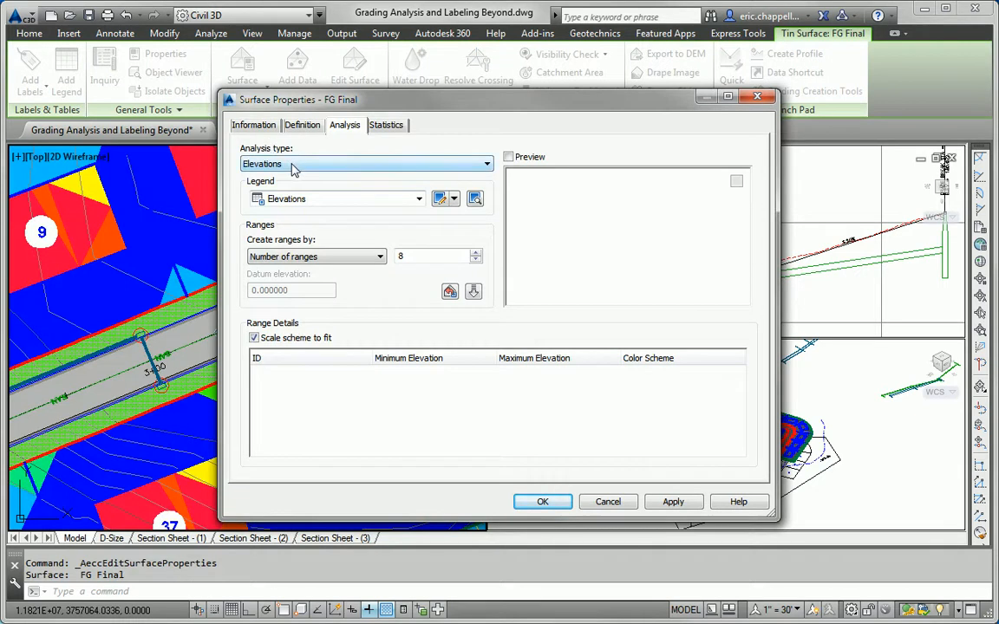
left_click(266, 163)
left_click(261, 210)
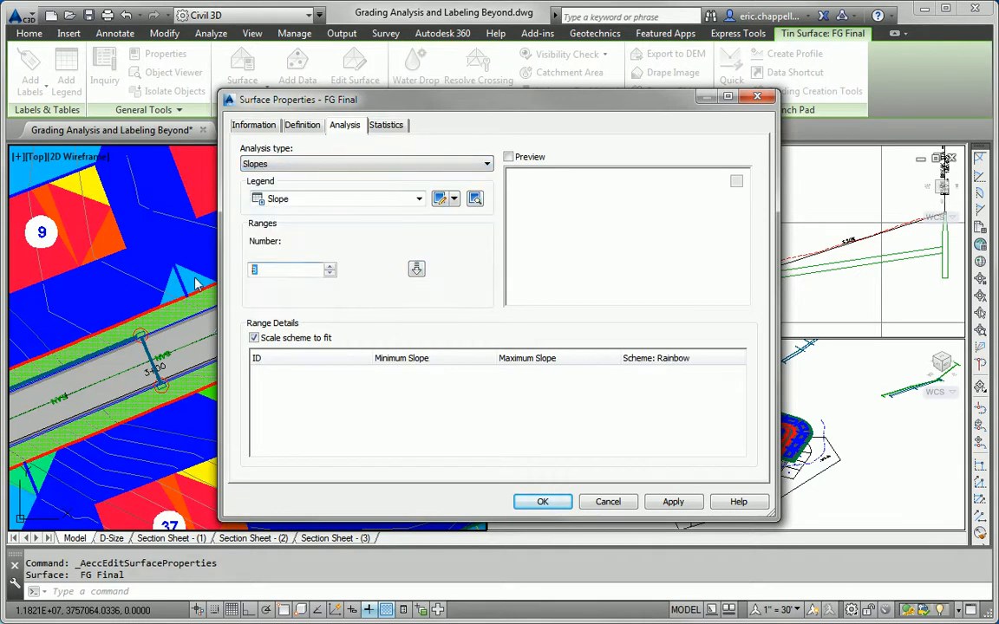
type("2")
left_click(417, 269)
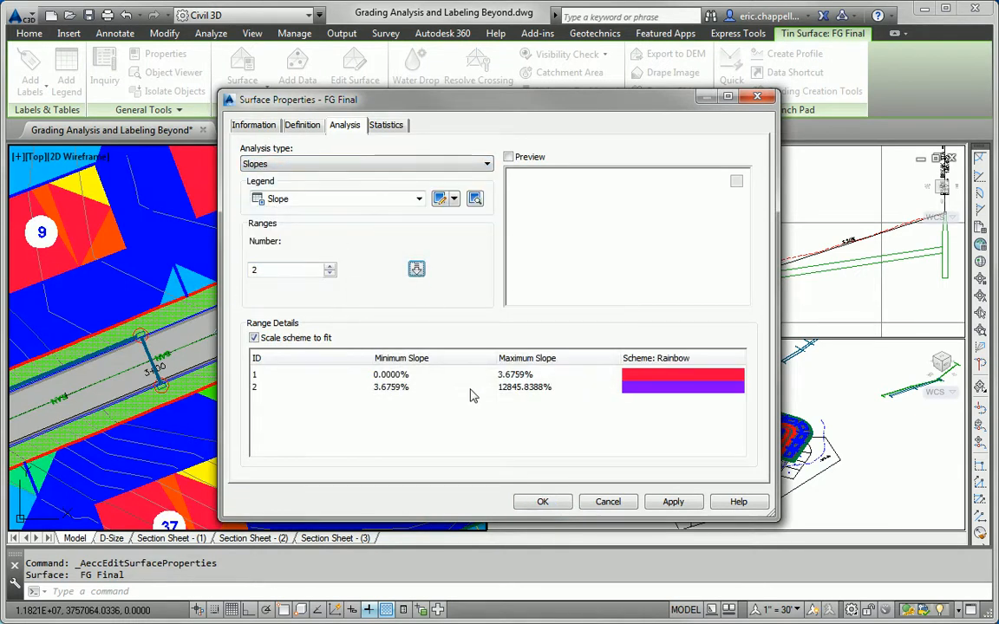
Step: Set the first slope range's maximum and the second range's minimum to 10%
left_click(537, 374)
left_click(538, 374)
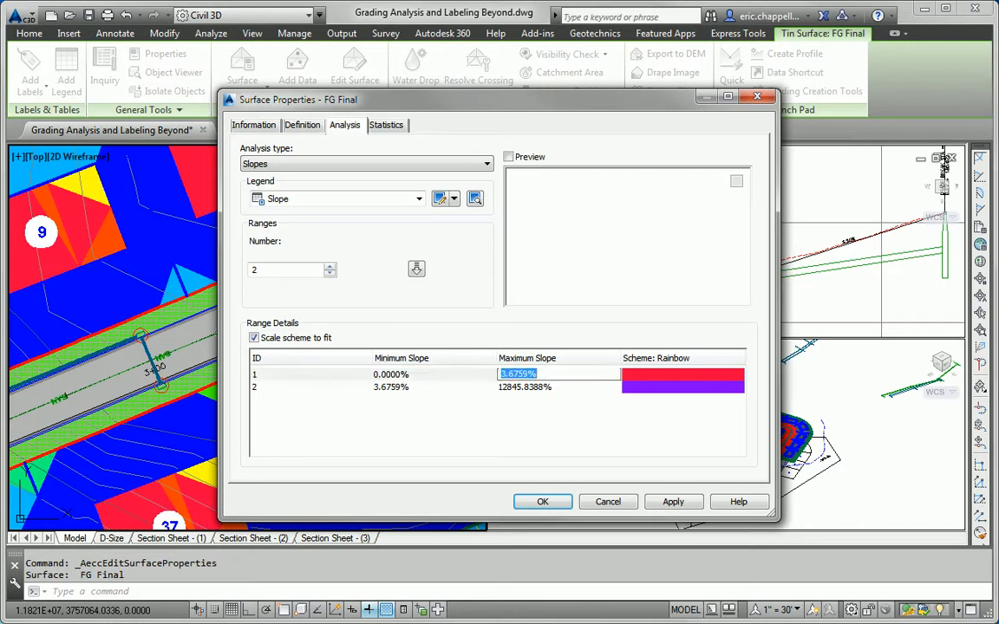
type("10")
left_click(439, 387)
left_click(439, 386)
type("10")
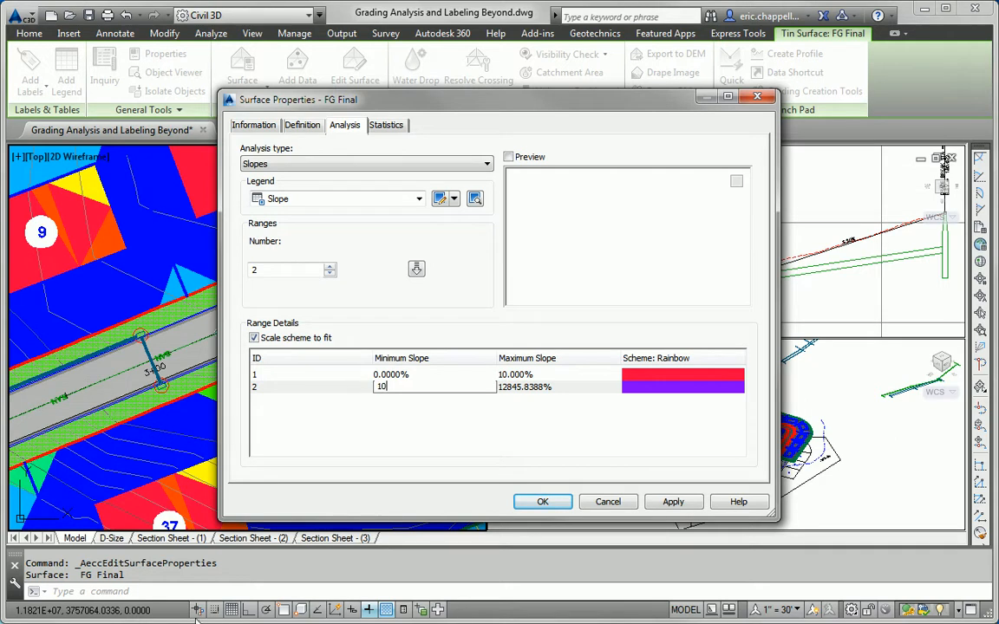
Step: Color the first slope range green and the second red, and apply the analysis to FG Final
double_click(674, 374)
type("3")
left_click(495, 435)
double_click(649, 387)
type("1")
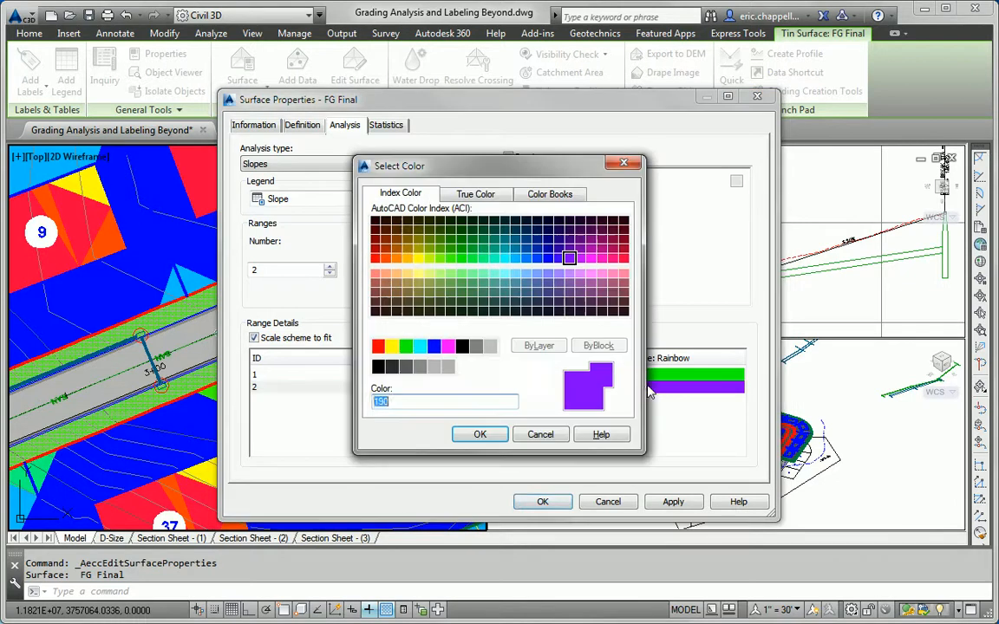
left_click(479, 434)
left_click(542, 501)
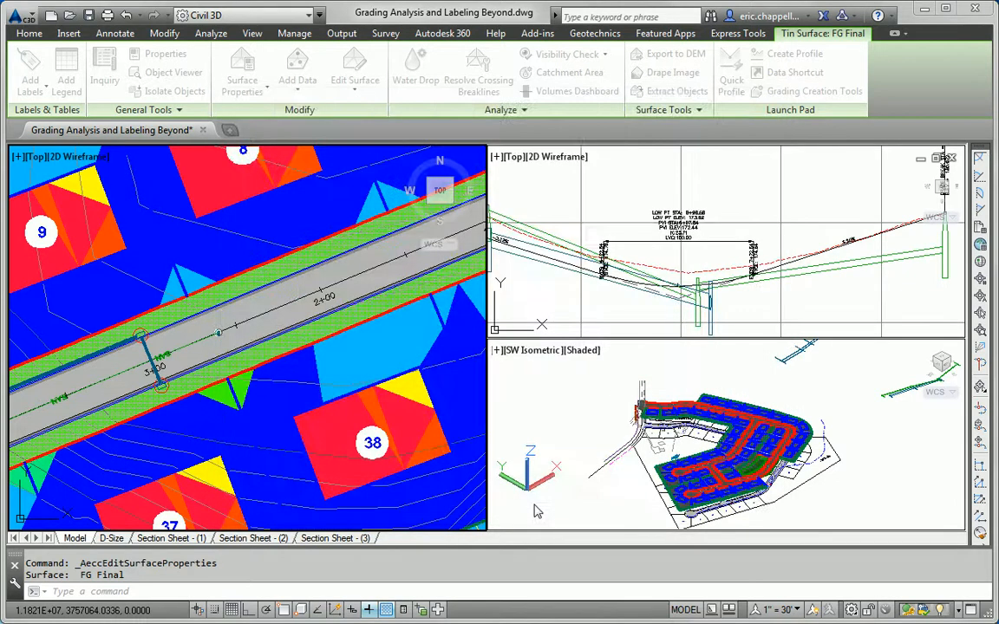
key("Escape")
key("Escape")
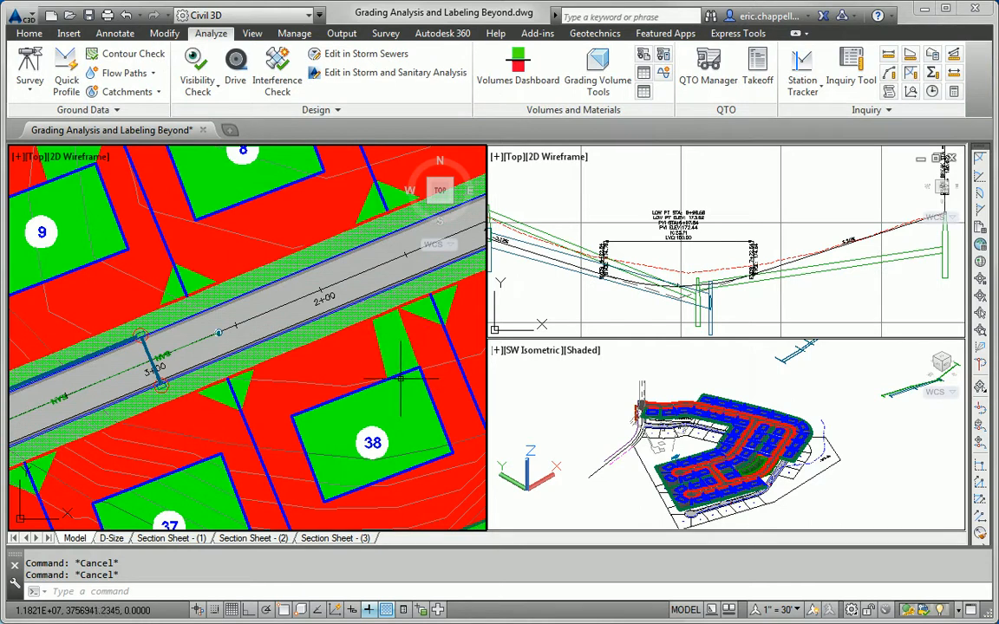
Step: Examine the two-color slope bands around lot 38, across the whole subdivision and near lot 7
mouse_move(365, 410)
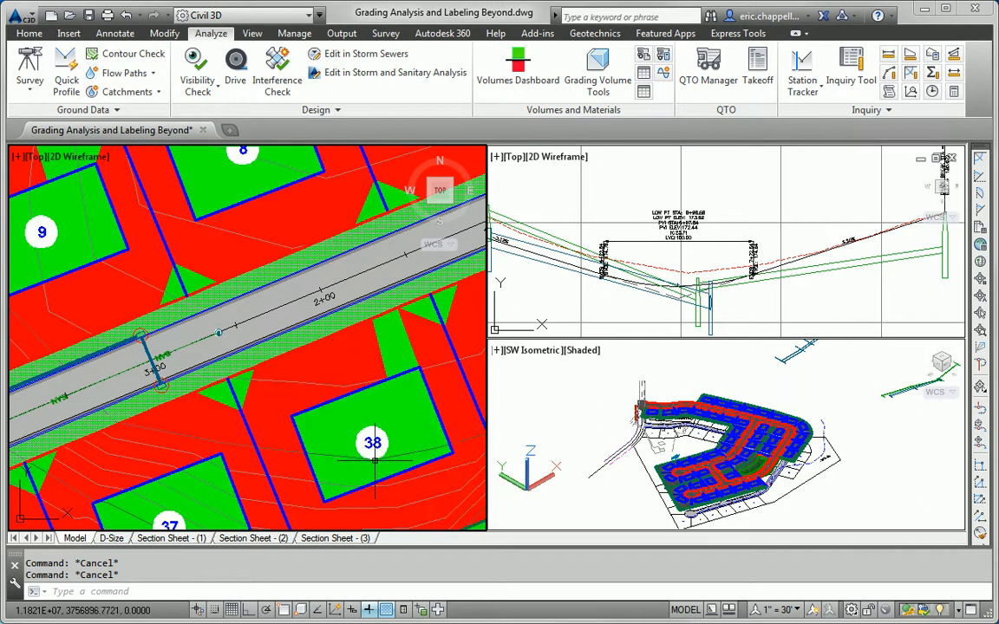
scroll(360, 488, "down", 2)
mouse_move(362, 487)
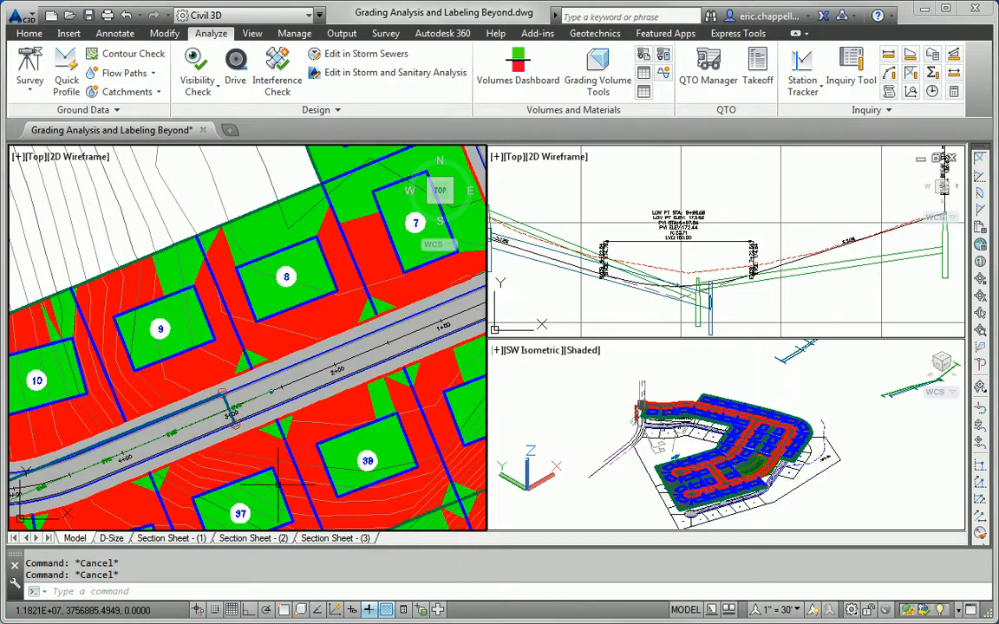
scroll(276, 464, "down", 5)
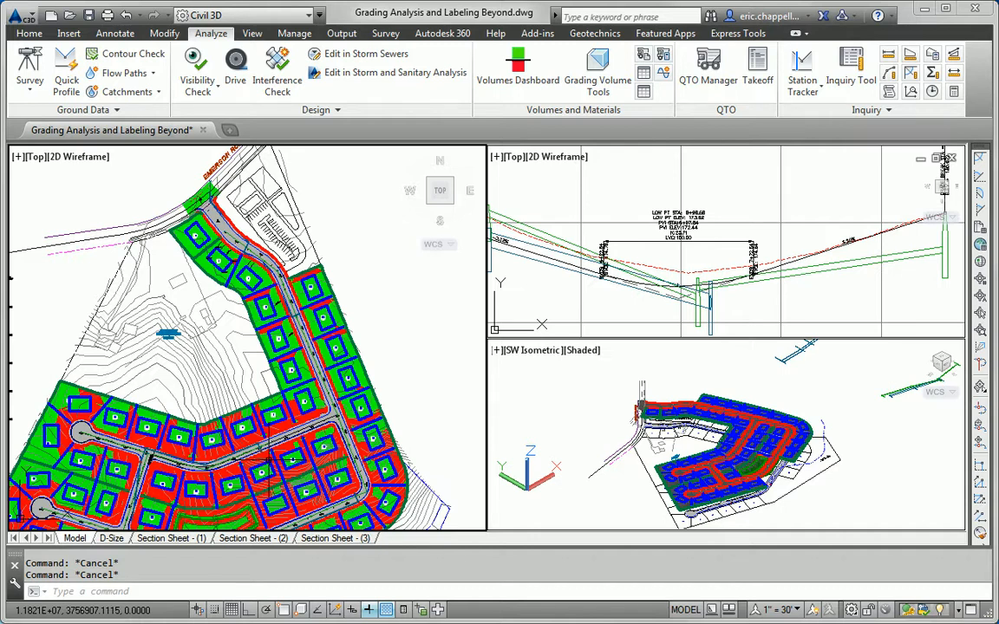
middle_click_drag(264, 477, 301, 372)
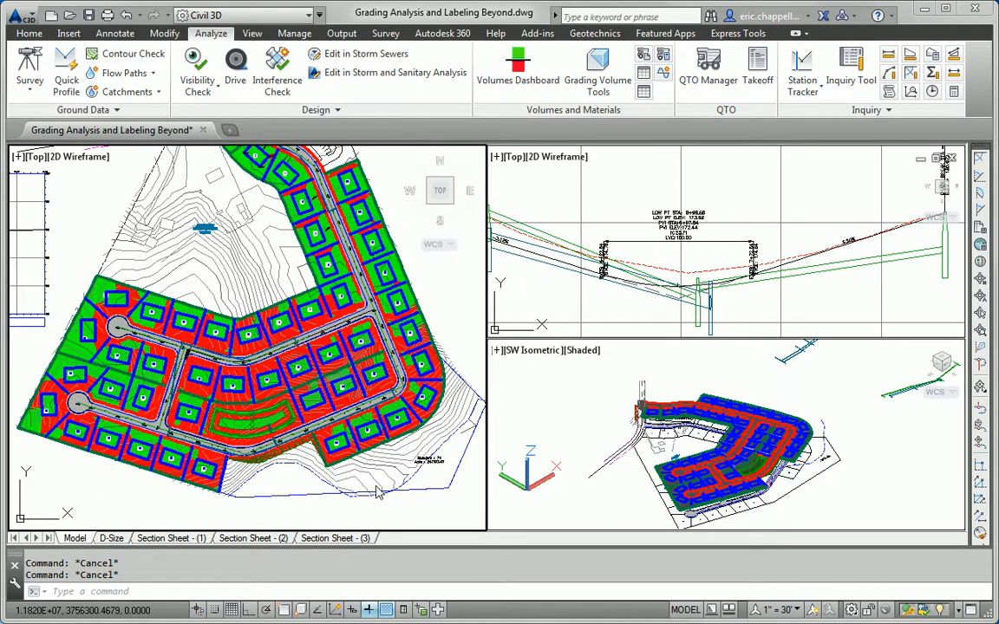
scroll(325, 326, "up", 5)
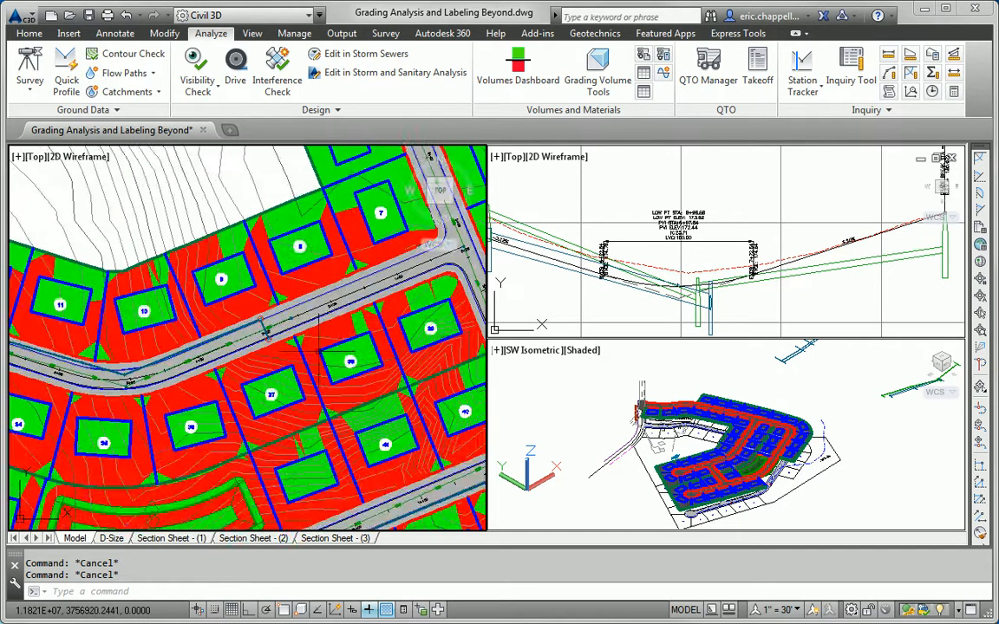
scroll(364, 396, "up", 3)
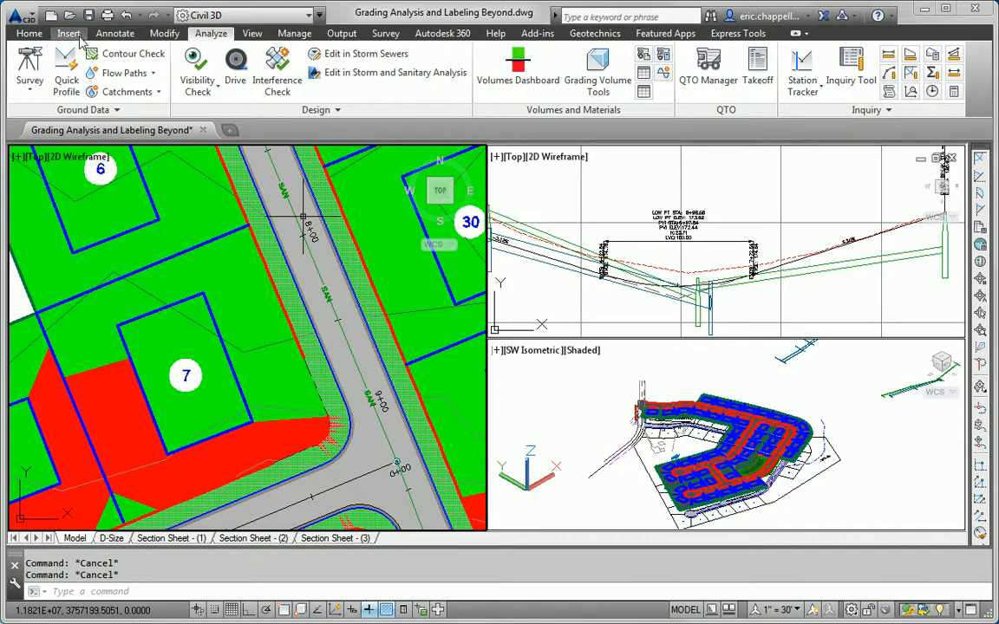
Step: Start adding slope labels to a surface, using the Percent label style
left_click(111, 35)
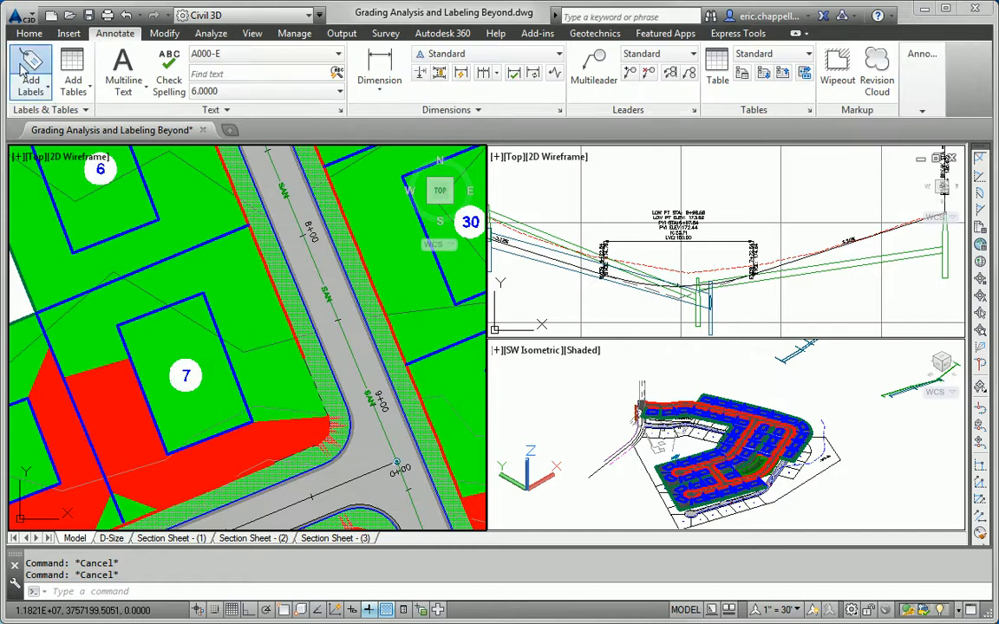
left_click(31, 70)
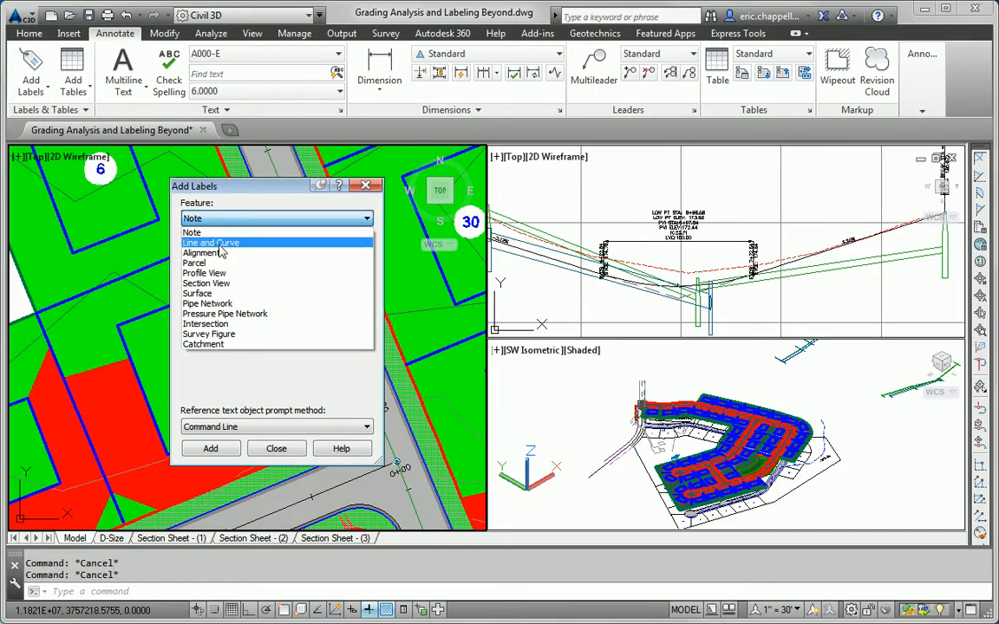
left_click(217, 294)
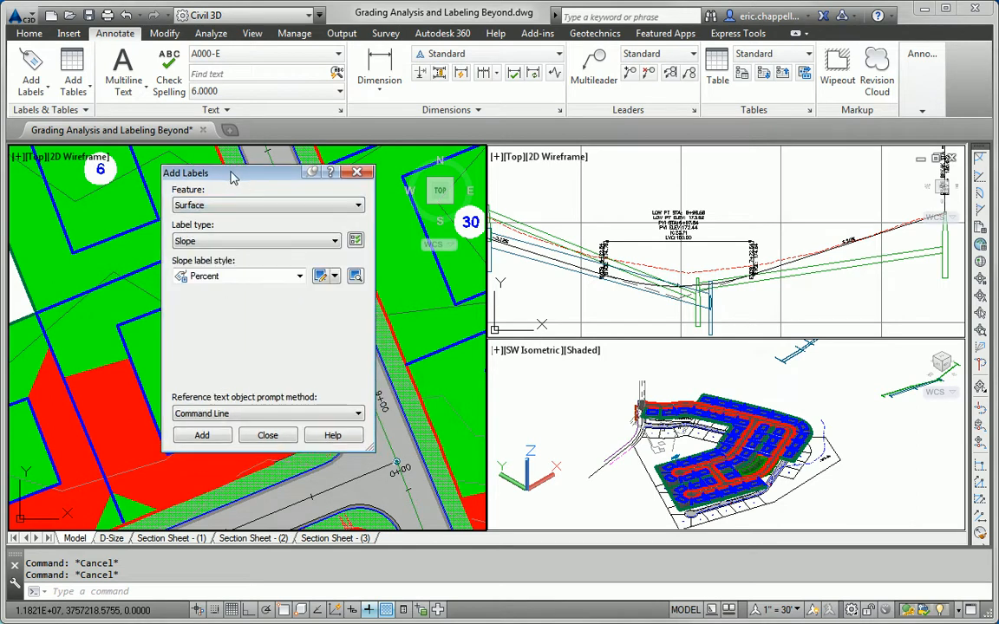
left_click(222, 278)
left_click(226, 286)
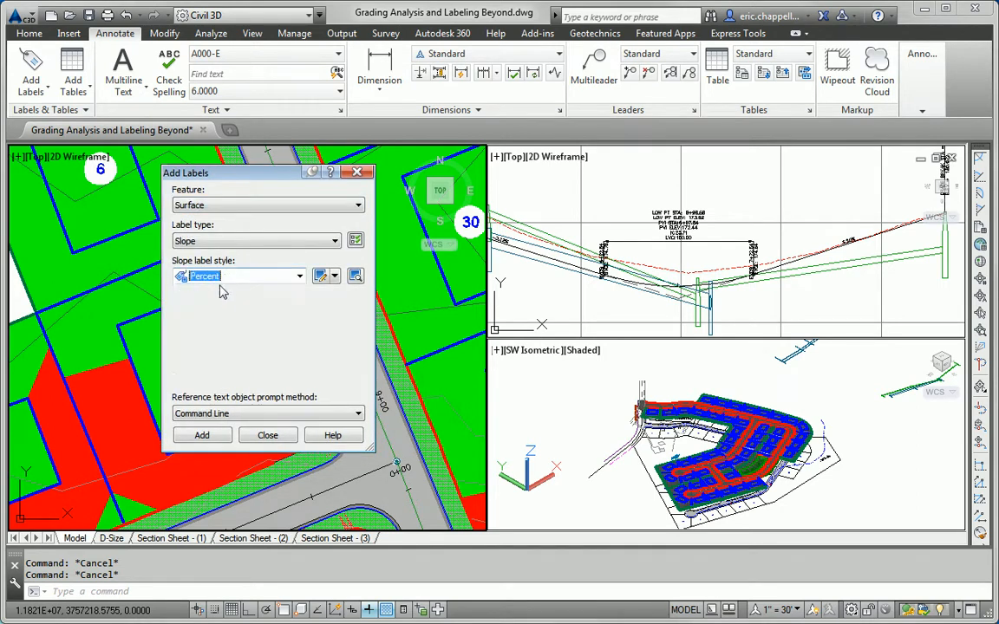
left_click(215, 438)
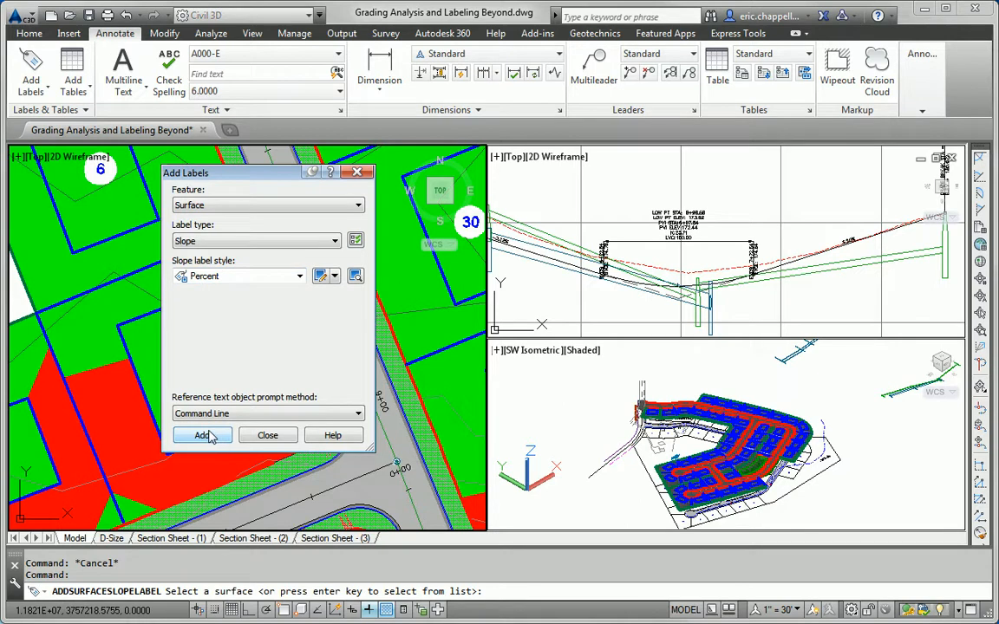
left_click_drag(223, 172, 548, 126)
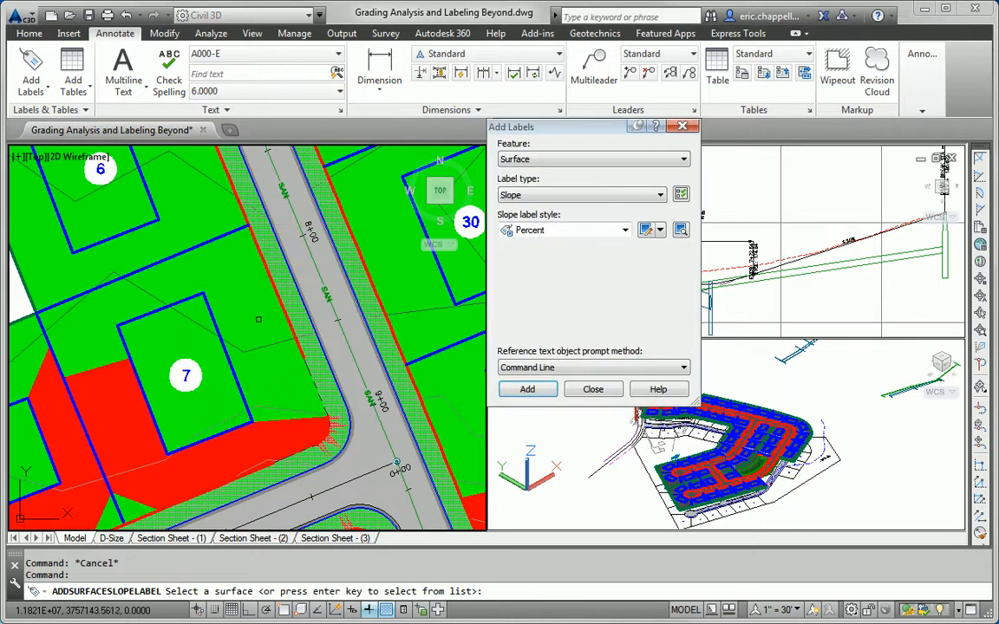
Step: Place a two-point slope label on the FG Final surface, running from the east side of lot 7's pad toward the street
left_click(256, 321)
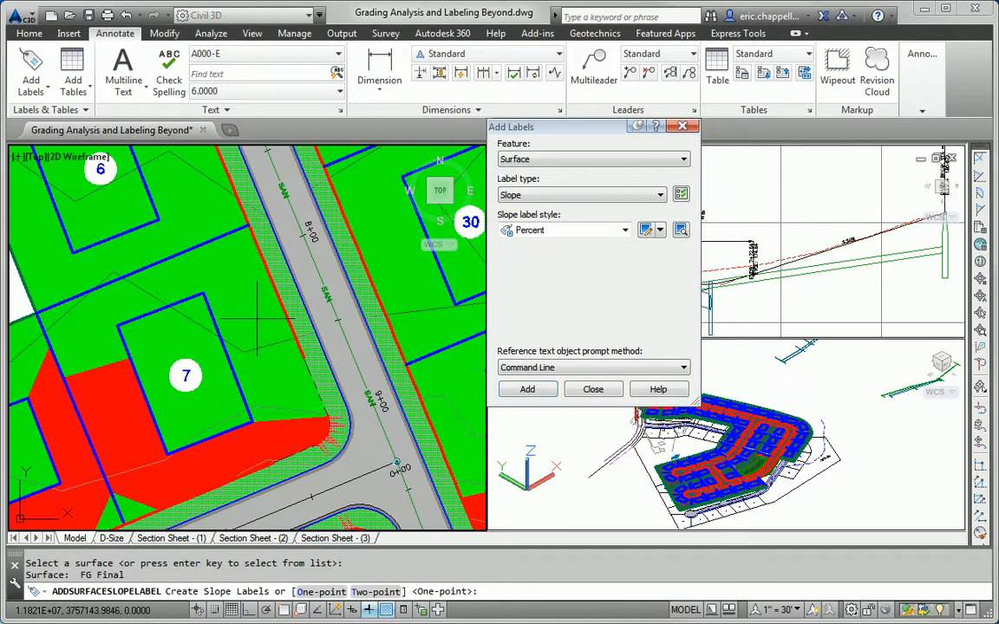
left_click(375, 592)
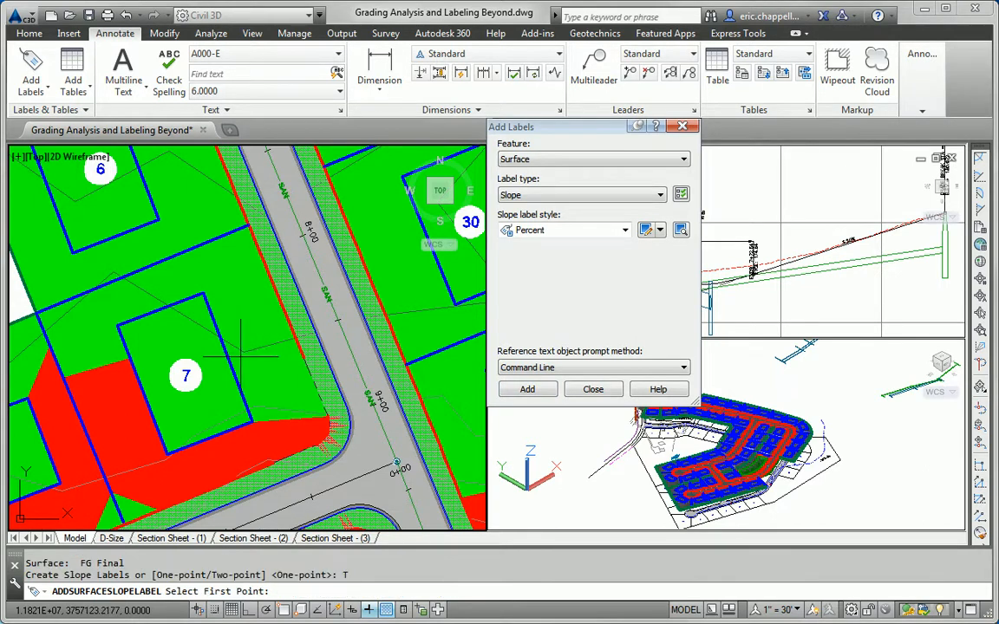
left_click(214, 319)
left_click(288, 340)
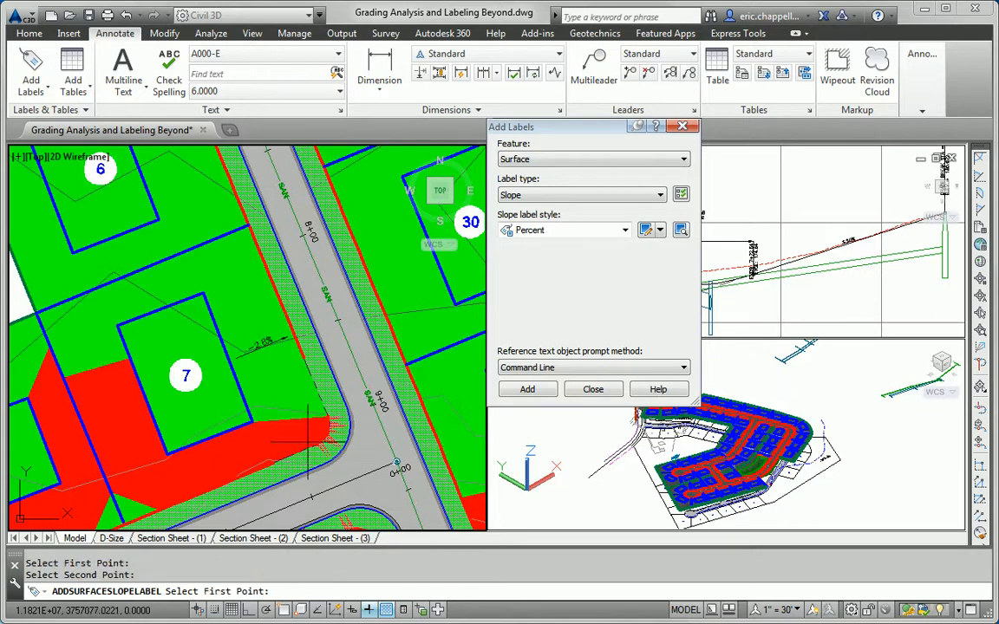
left_click(594, 390)
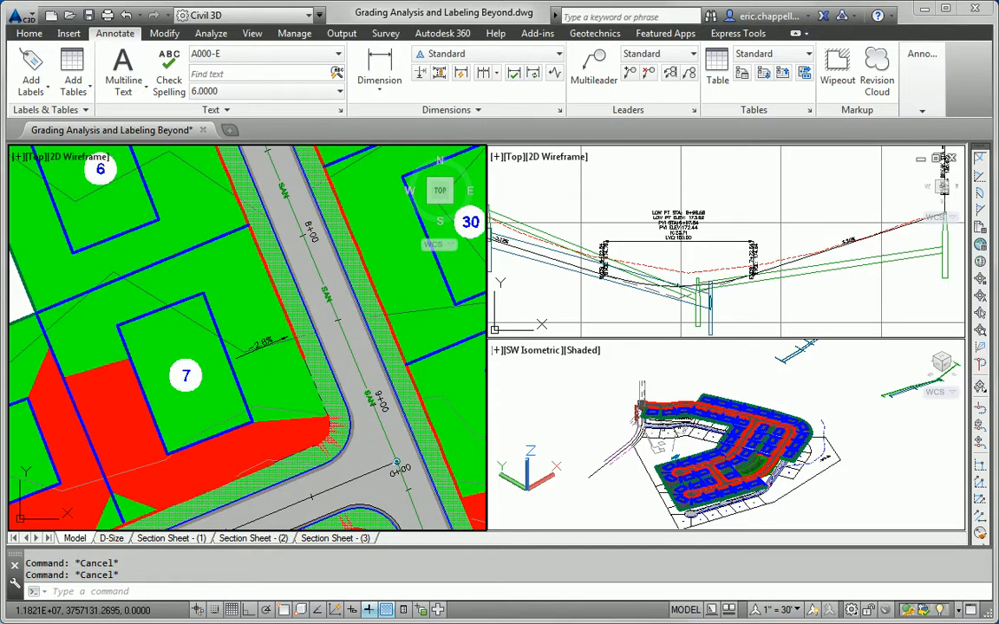
Step: Copy lot 7's slope label to the front yards of lot 6 and the next lot to its north
left_click(263, 342)
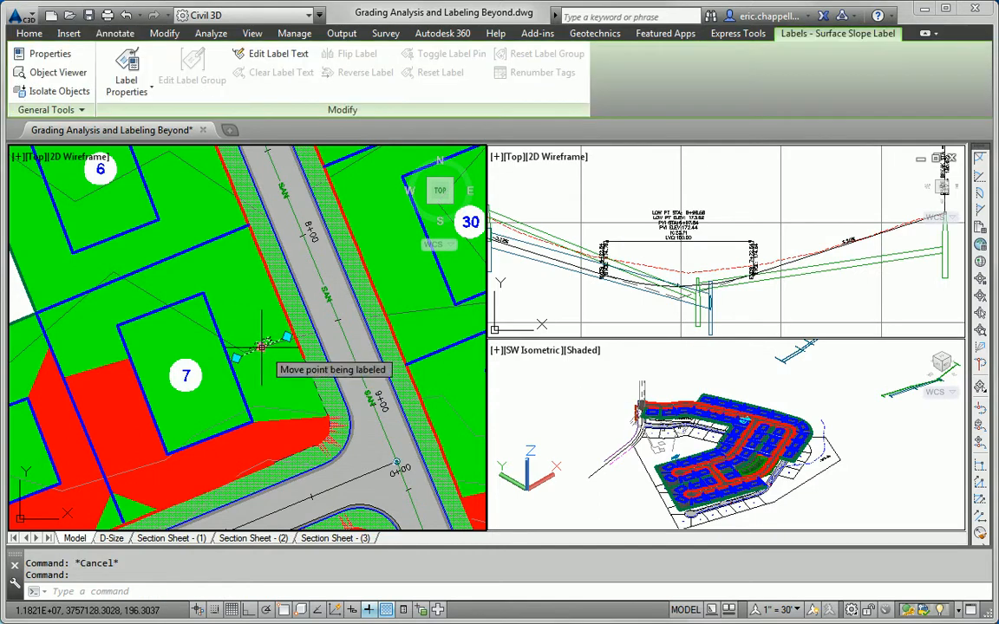
type("co")
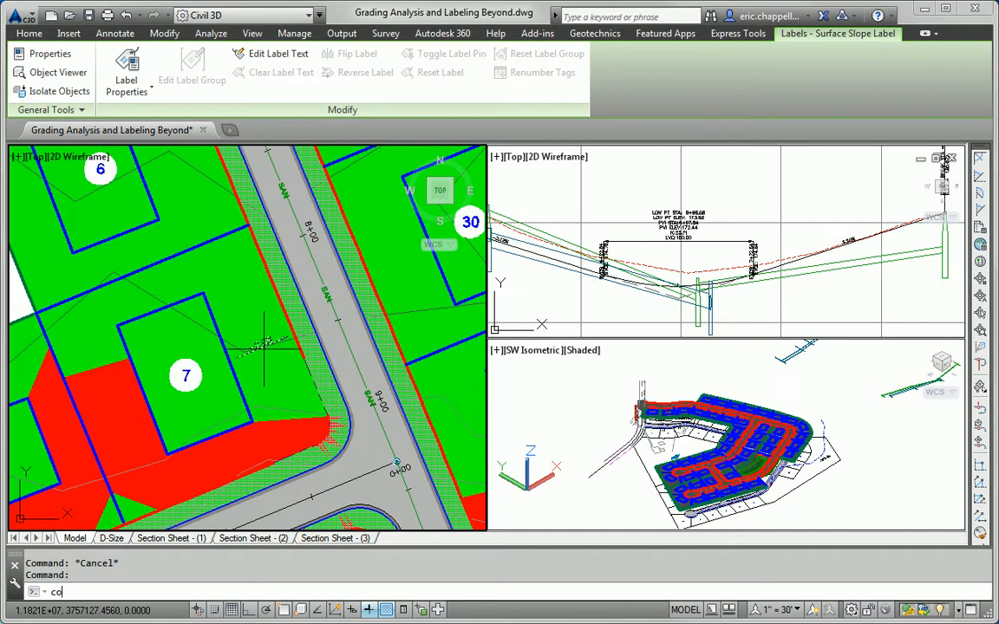
key("Return")
left_click(239, 313)
middle_click_drag(239, 313, 337, 484)
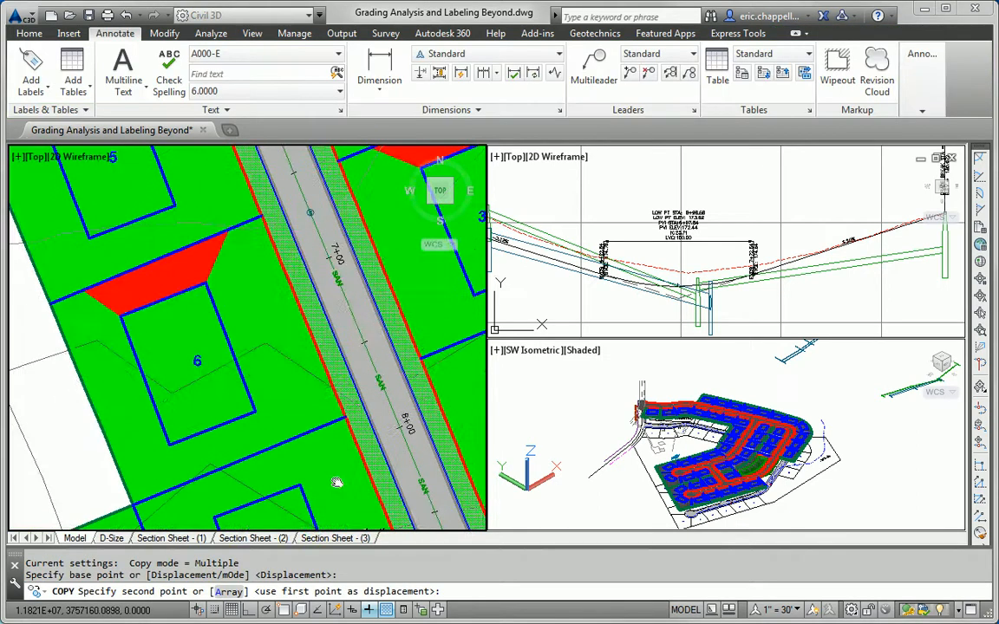
left_click(277, 361)
middle_click_drag(215, 249, 317, 476)
middle_click_drag(320, 298, 258, 264)
left_click(304, 309)
Step: Place another copy of the slope label in the red area between lot 7's pad and the street to the south
middle_click_drag(347, 475, 335, 435)
middle_click_drag(321, 323, 311, 263)
middle_click_drag(338, 451, 311, 307)
middle_click_drag(329, 503, 301, 248)
mouse_move(291, 415)
middle_mouse_down()
mouse_move(308, 339)
mouse_move(291, 398)
middle_mouse_up()
left_click(341, 330)
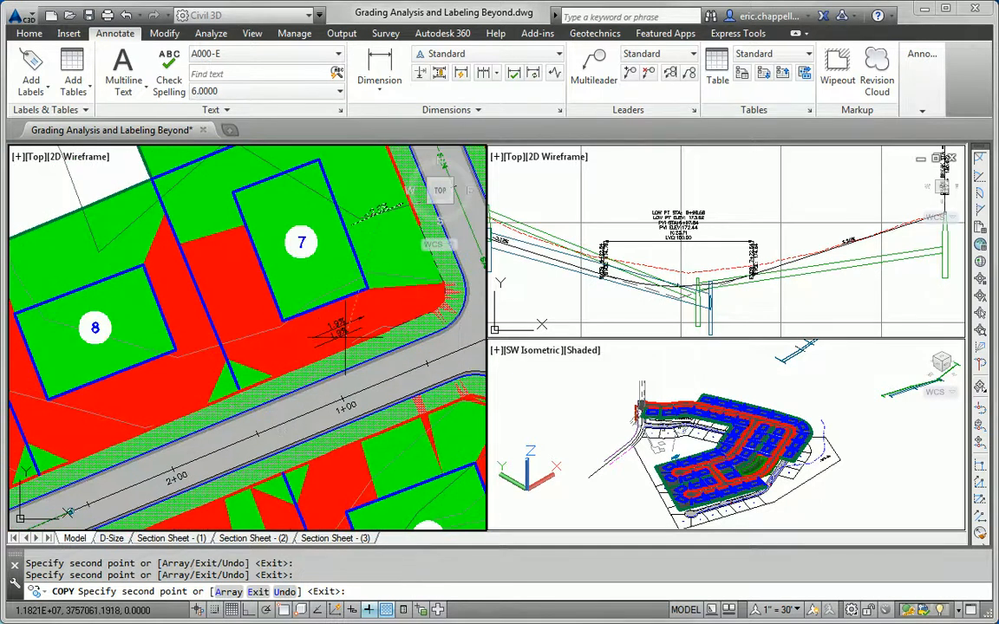
key("Escape")
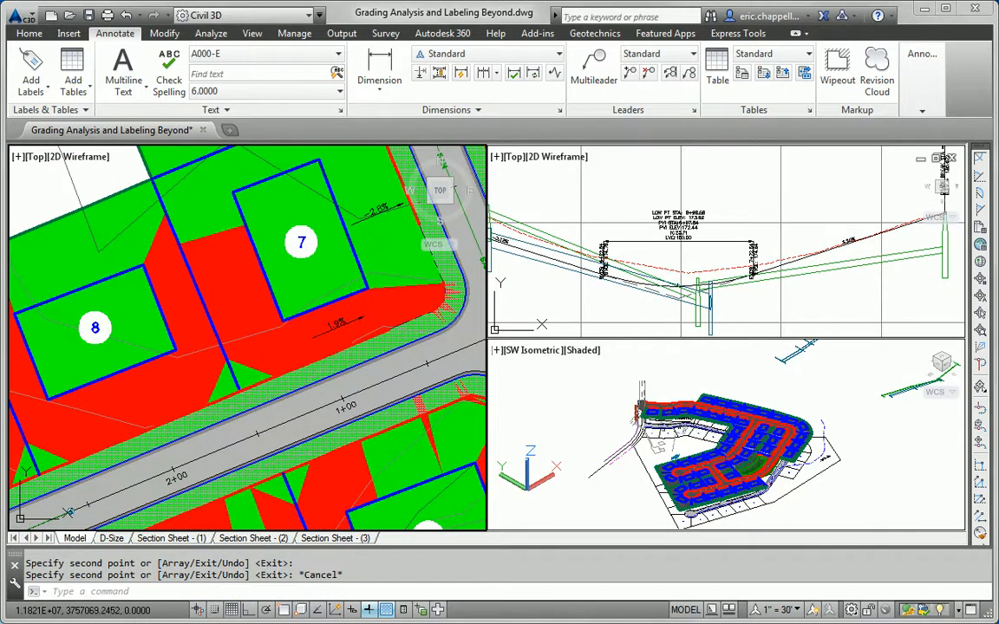
left_click(339, 326)
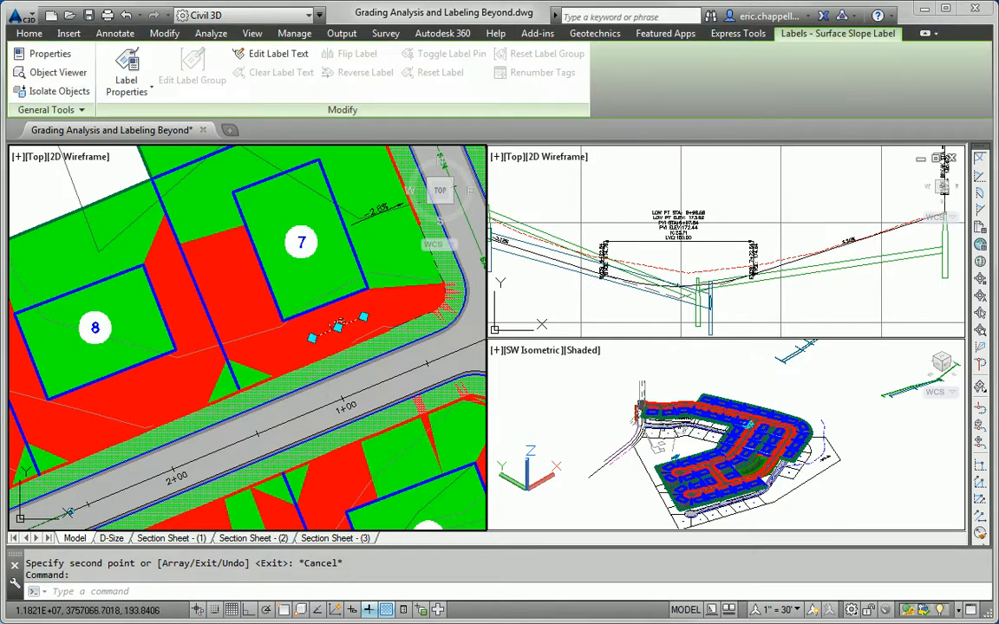
left_click(338, 326)
key("space")
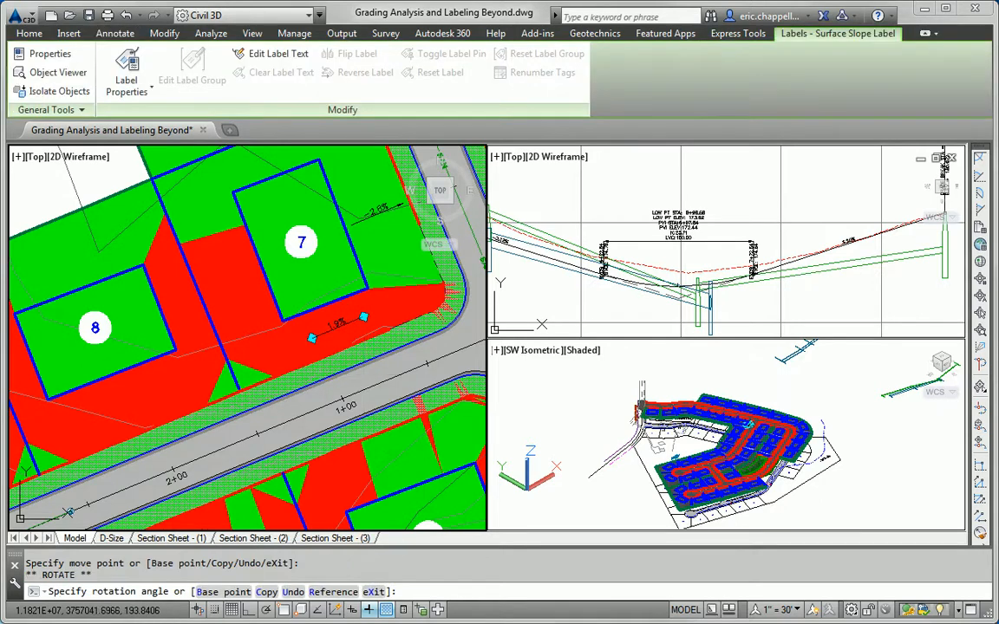
key("Escape")
key("Escape")
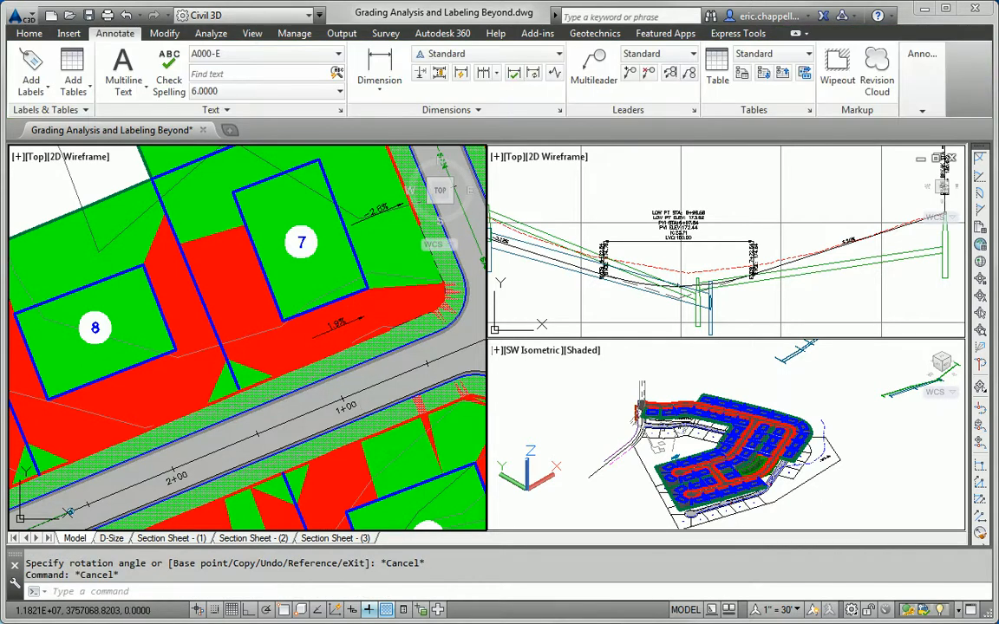
Step: Stretch the arrow end of the slope label south of lot 7's pad so it points downhill, square to the street
left_click(344, 324)
left_click(363, 318)
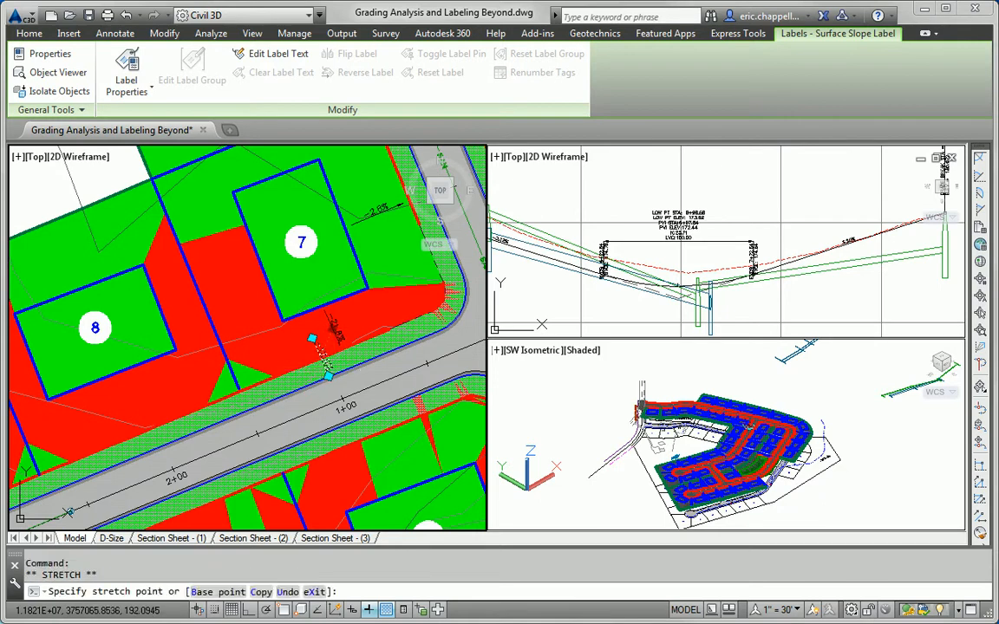
key("Escape")
scroll(331, 334, "up", 3)
key("Escape")
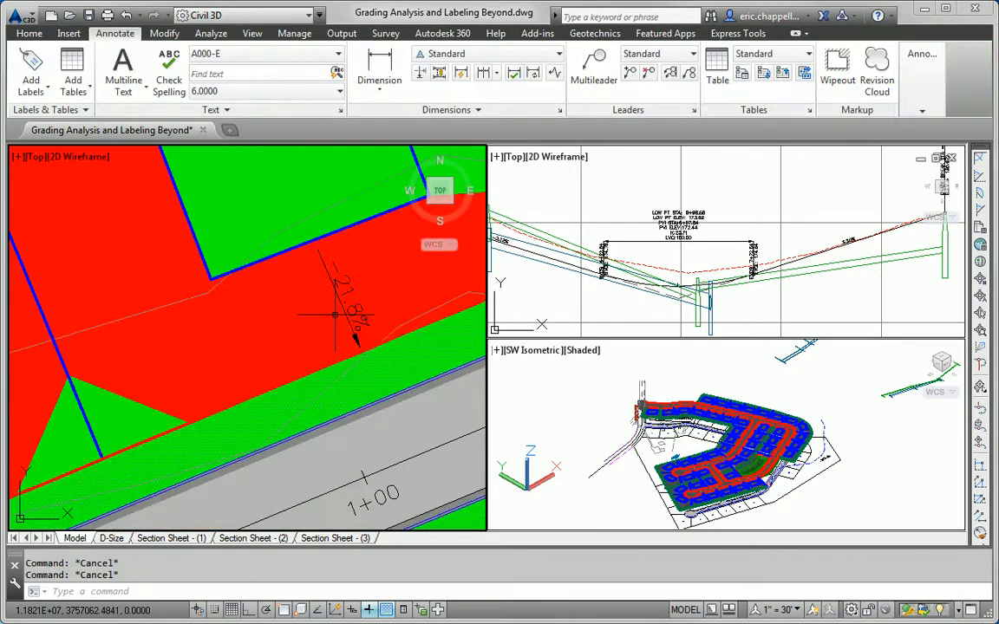
Step: Copy the slope label south of lot 7's pad to the front yards of lots 8 and 9
type("co")
key("Return")
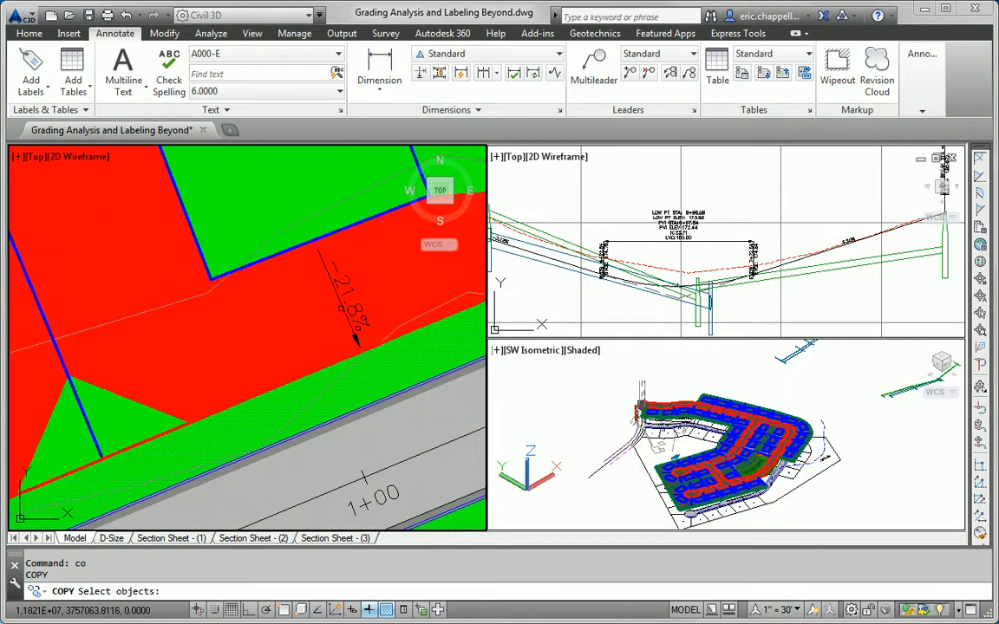
left_click(343, 308)
key("Return")
left_click(339, 311)
scroll(339, 311, "down", 2)
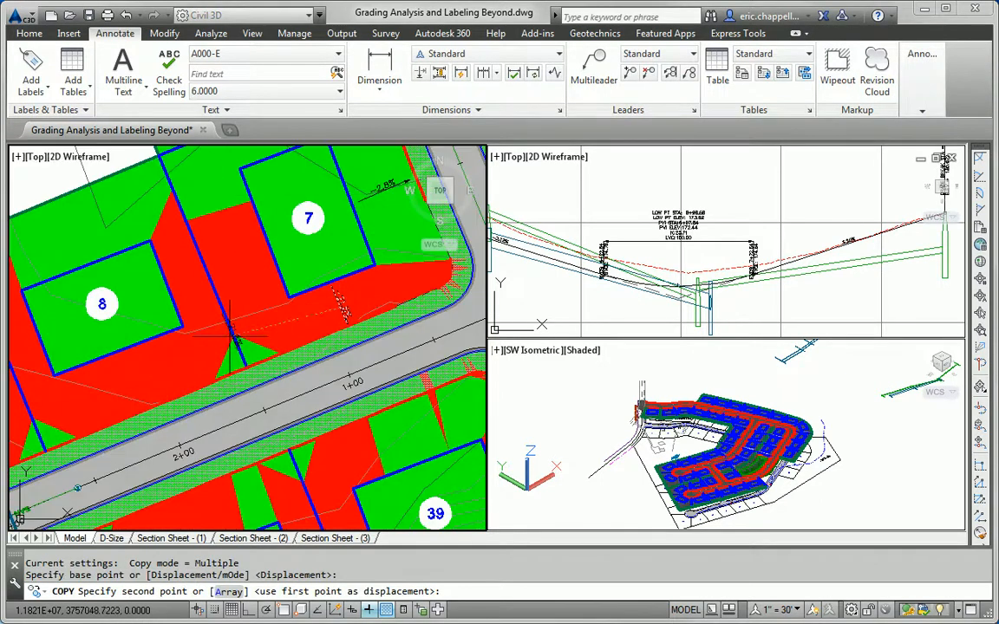
left_click(135, 388)
middle_click_drag(135, 388, 360, 315)
left_click(157, 397)
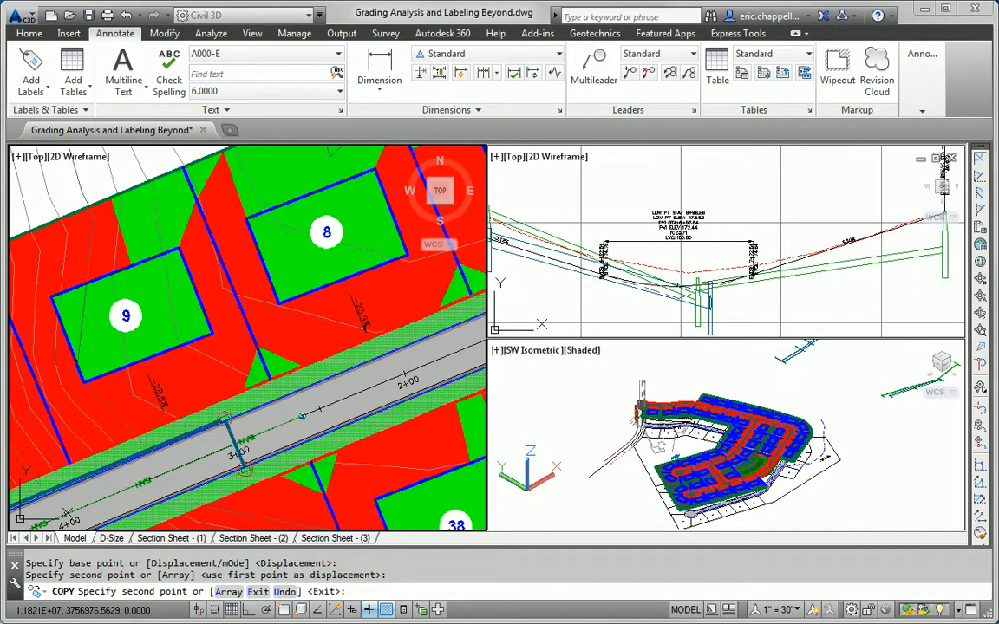
Step: Place further copies of the slope label in the front yards of lots 10 and 11 and end the copying
middle_click_drag(136, 382, 368, 315)
left_click(184, 412)
middle_click_drag(173, 450, 367, 418)
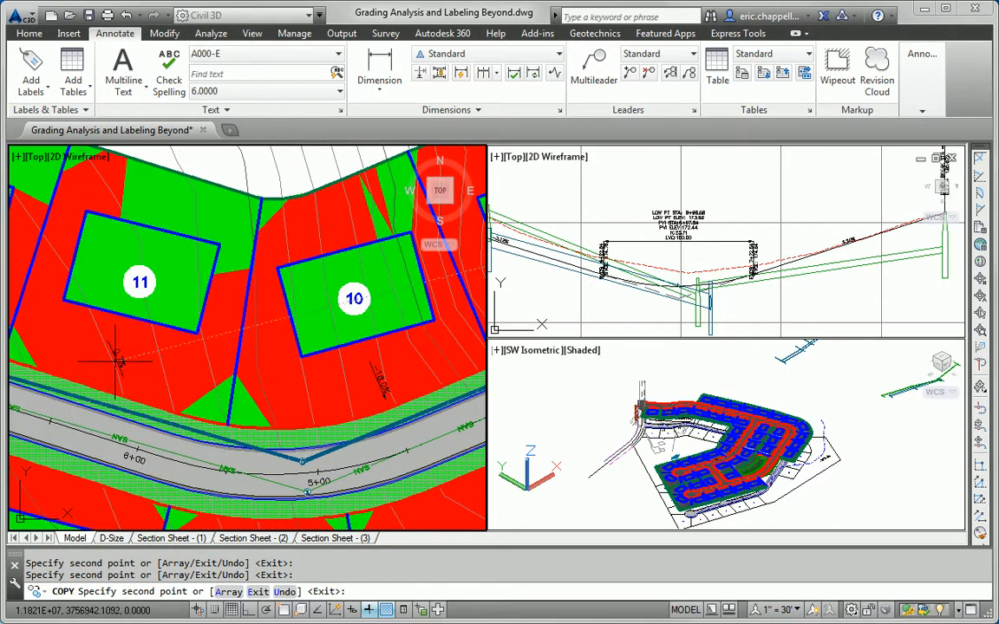
left_click(114, 362)
key("Escape")
key("Escape")
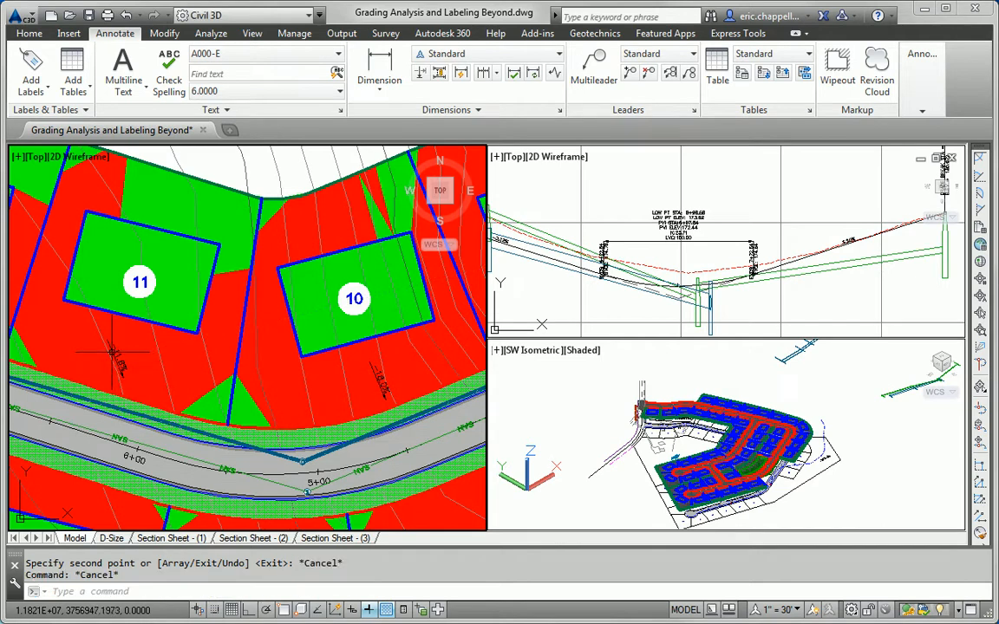
Step: Stretch the end points of the slope labels on lots 11 and 10 so they run from the pads toward the street
left_click(115, 360)
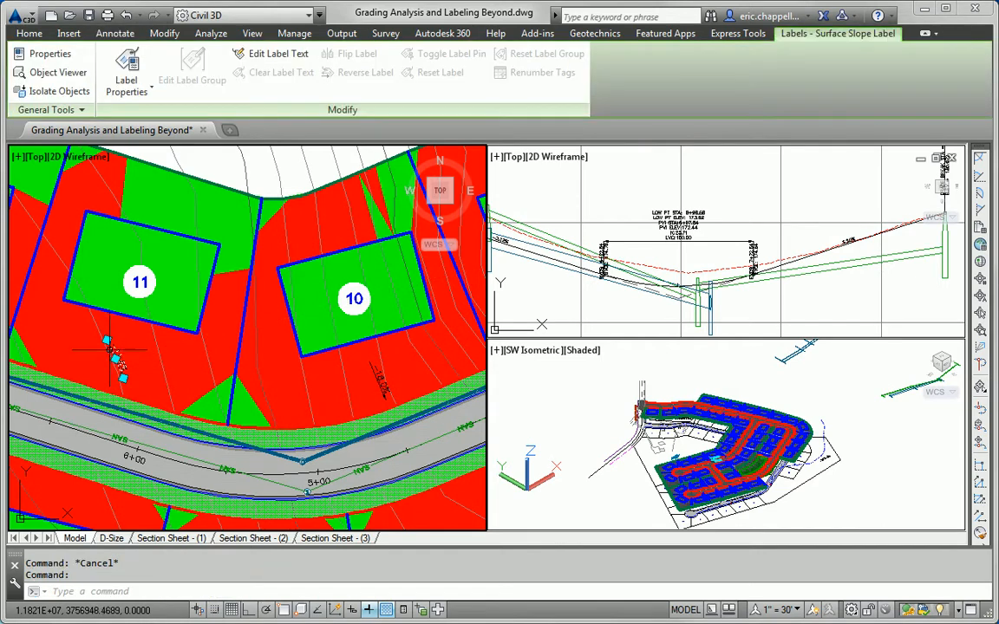
left_click(123, 378)
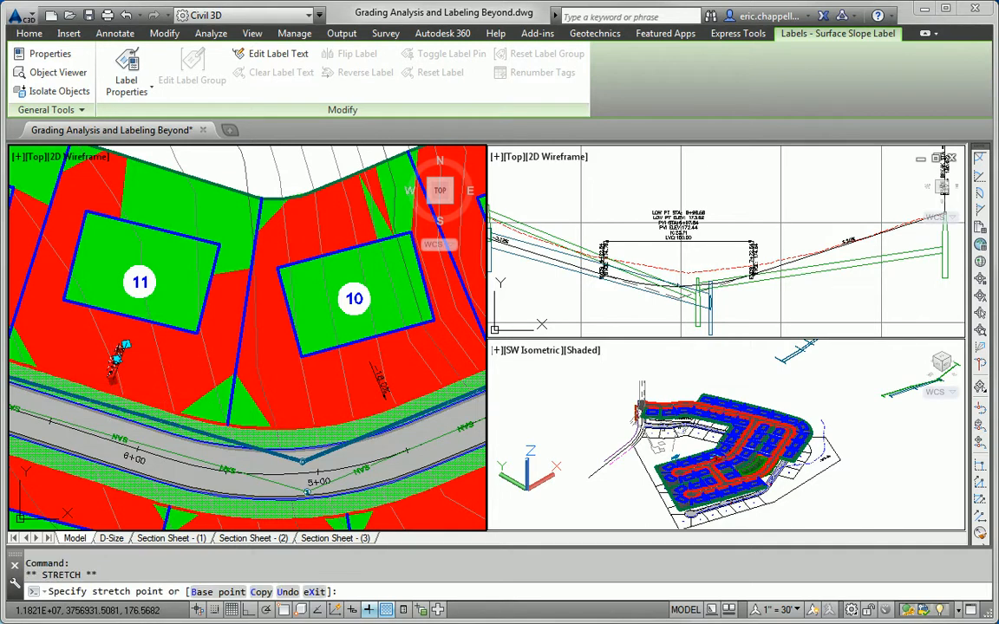
key("Escape")
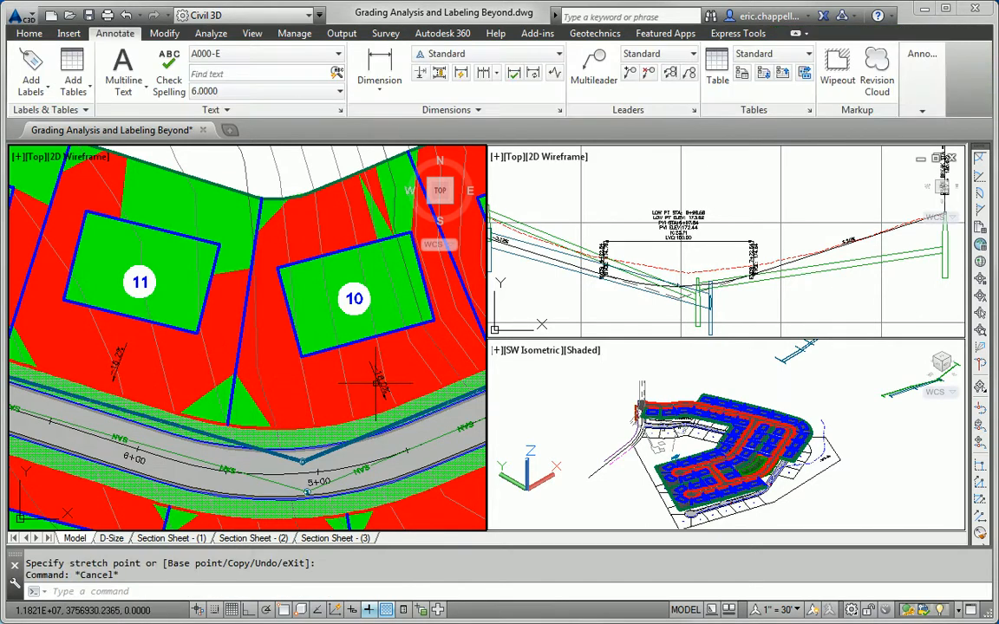
left_click(384, 403)
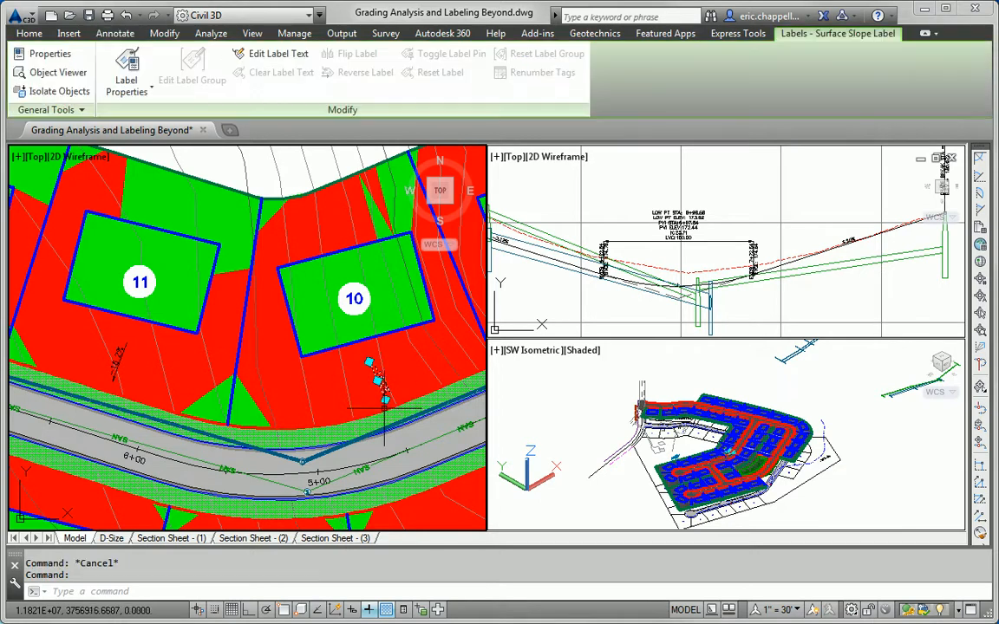
left_click(385, 400)
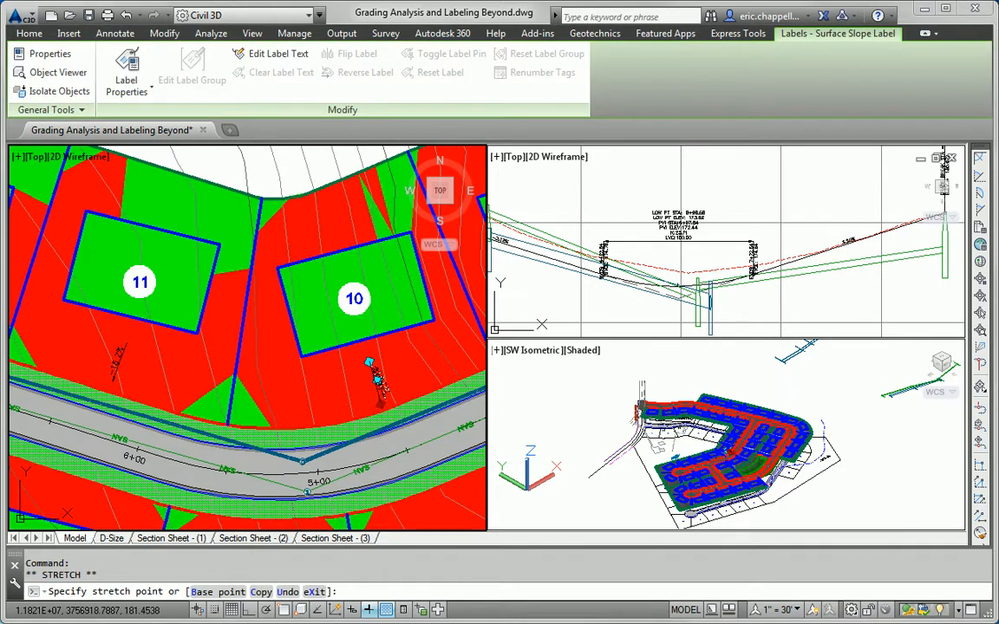
left_click(382, 405)
key("Escape")
key("Escape")
Step: Lower the feature line around lot 7's pad by 5 feet
middle_click_drag(394, 410, 202, 442)
mouse_move(348, 382)
middle_mouse_down()
mouse_move(246, 373)
mouse_move(89, 450)
middle_mouse_up()
mouse_move(262, 380)
middle_mouse_down()
mouse_move(64, 426)
mouse_move(25, 457)
middle_mouse_up()
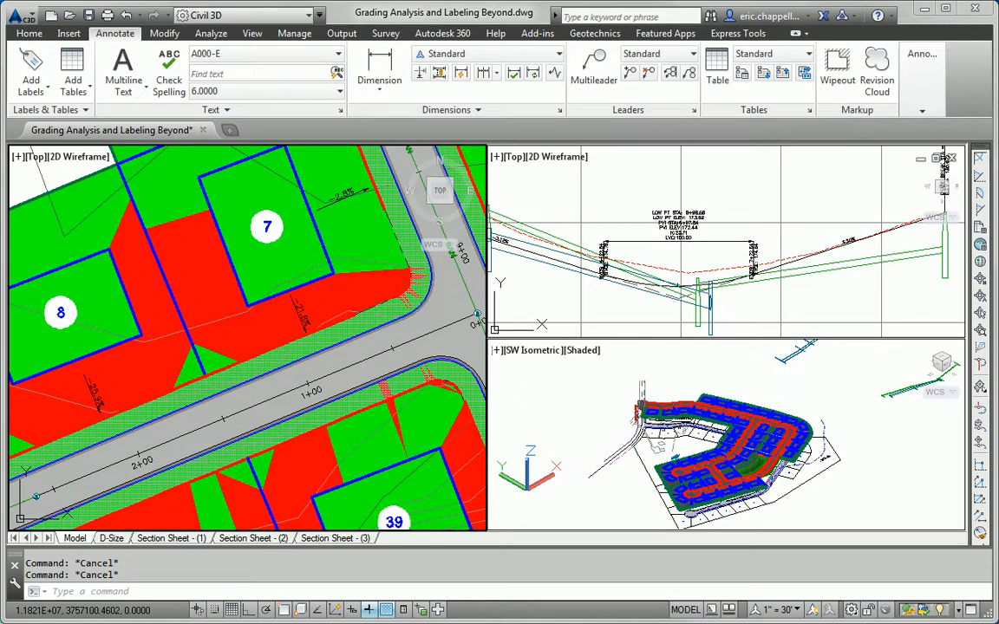
left_click(326, 258)
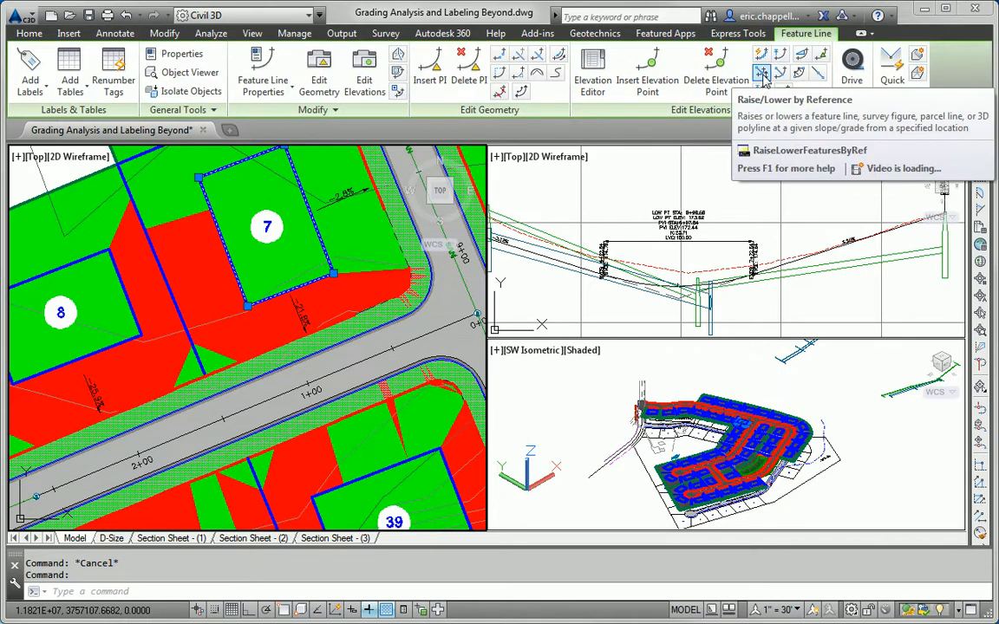
left_click(782, 91)
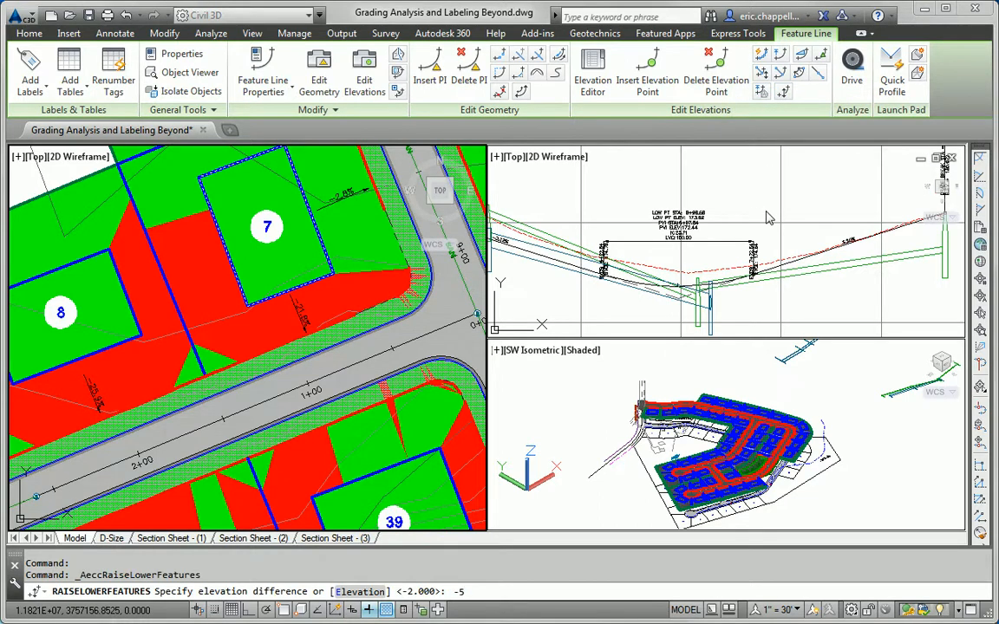
key("Return")
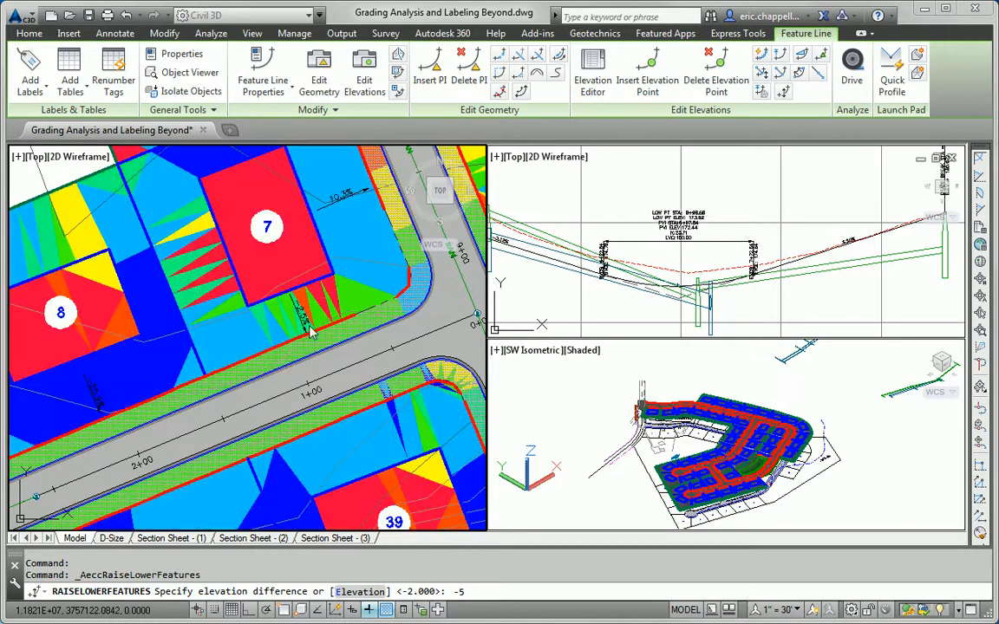
key("Return")
scroll(295, 326, "up", 3)
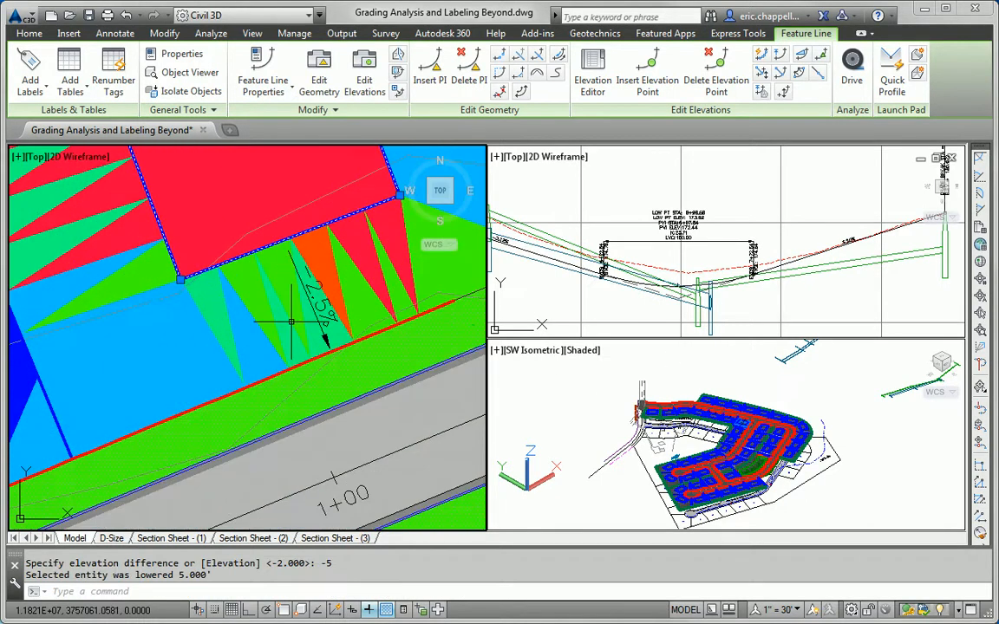
Step: Lower the feature line around lot 8's pad by 5 feet
scroll(292, 322, "down", 3)
middle_click_drag(178, 373, 338, 302)
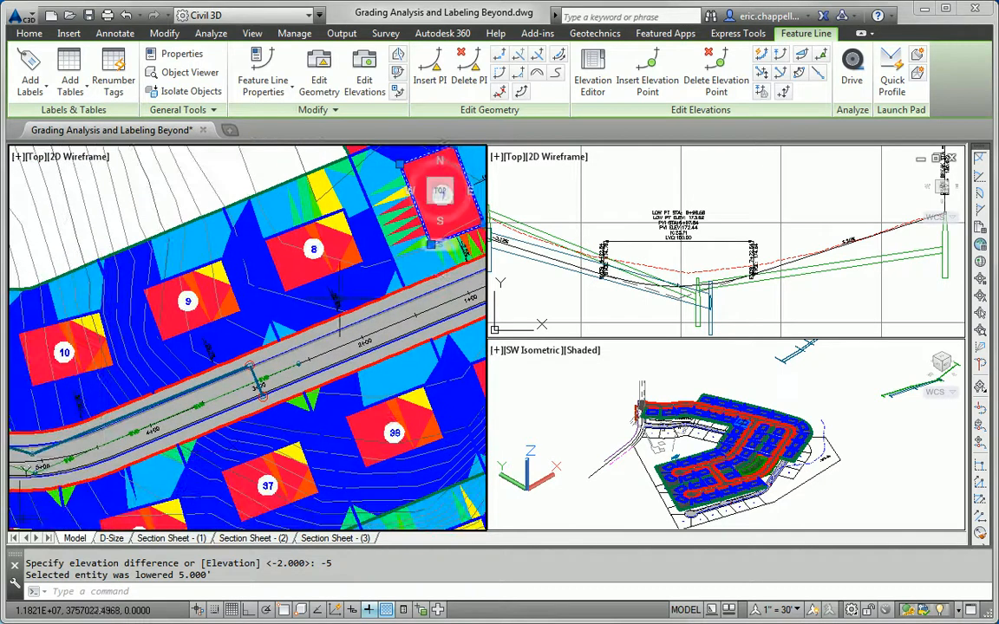
key("Escape")
scroll(334, 296, "up", 2)
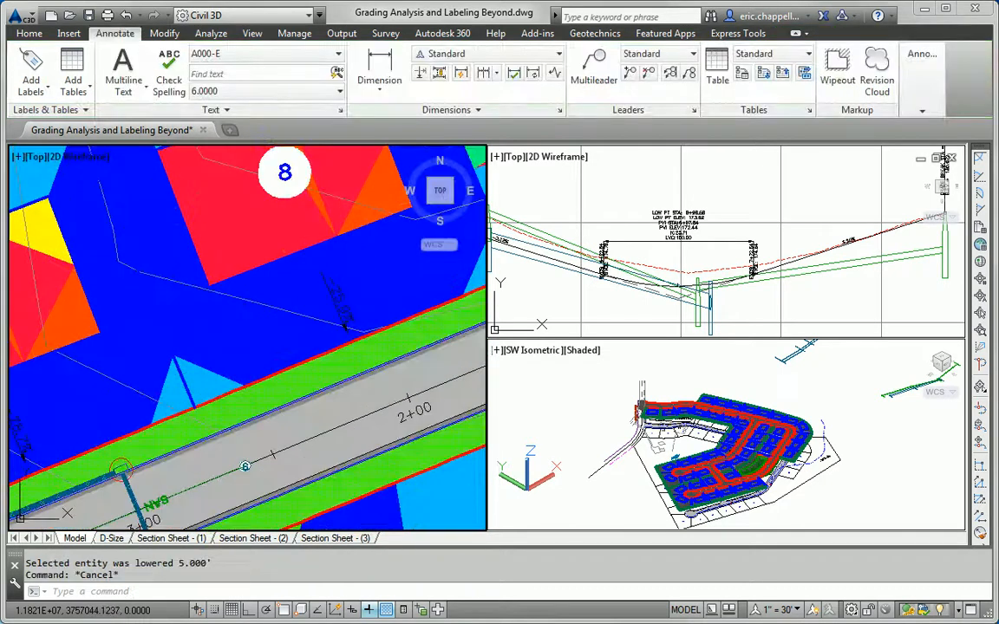
left_click(364, 226)
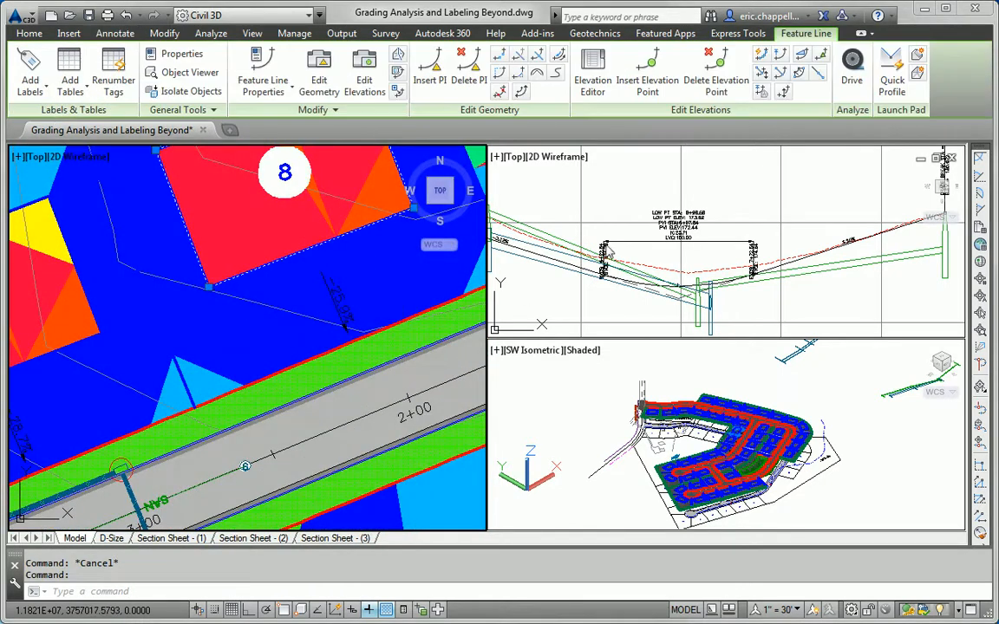
left_click(784, 93)
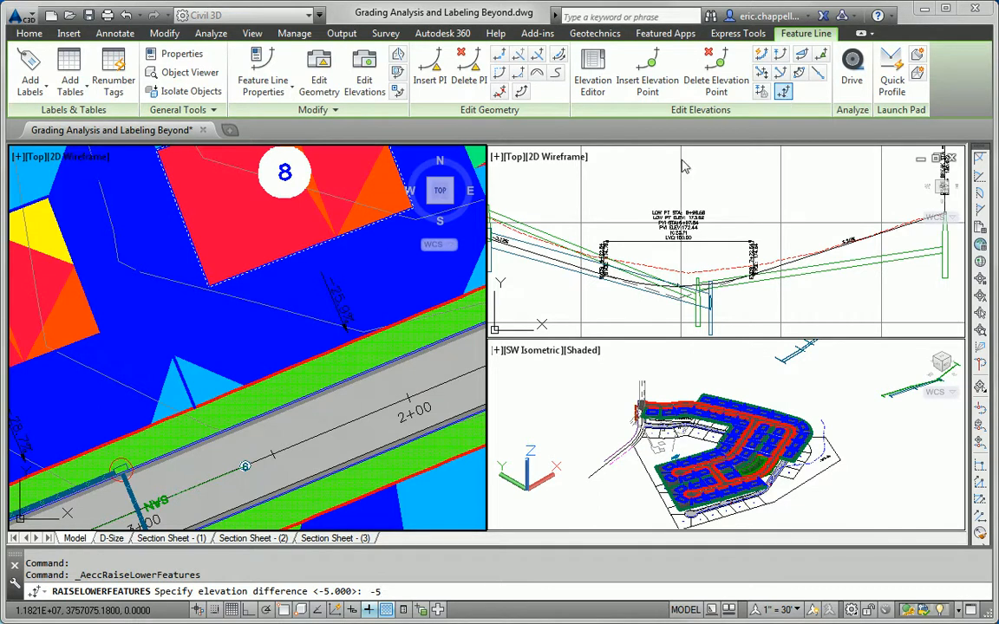
key("Return")
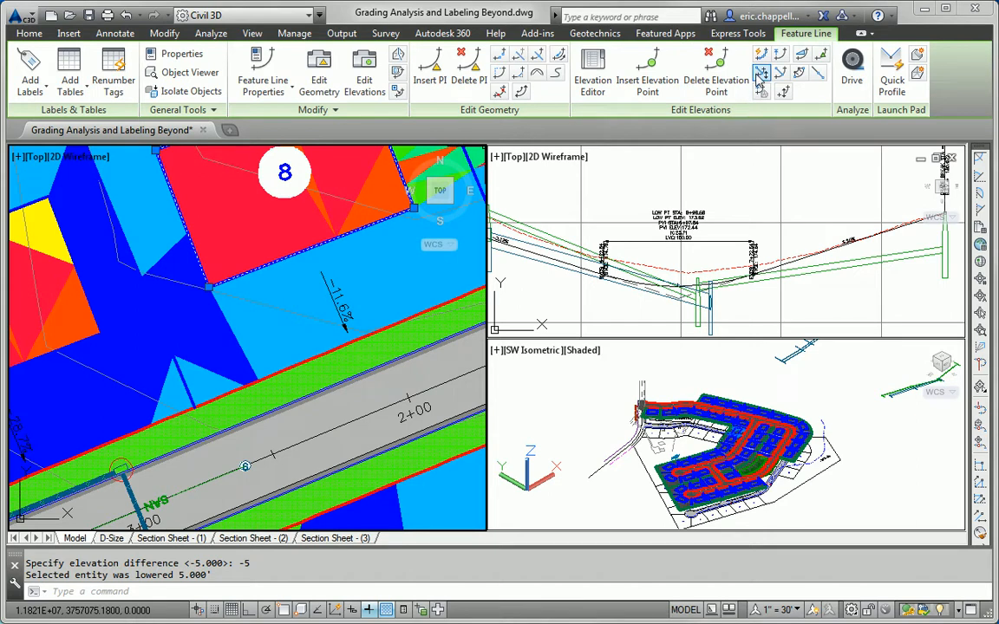
Step: Lower lot 8's pad feature line by a further 3 feet and clear the selection
left_click(783, 92)
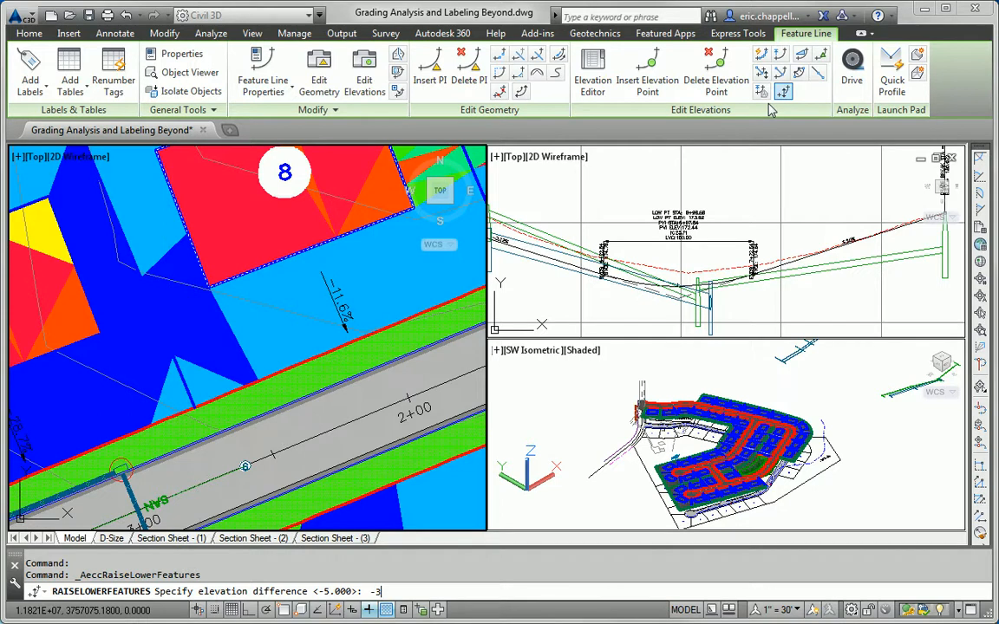
key("Return")
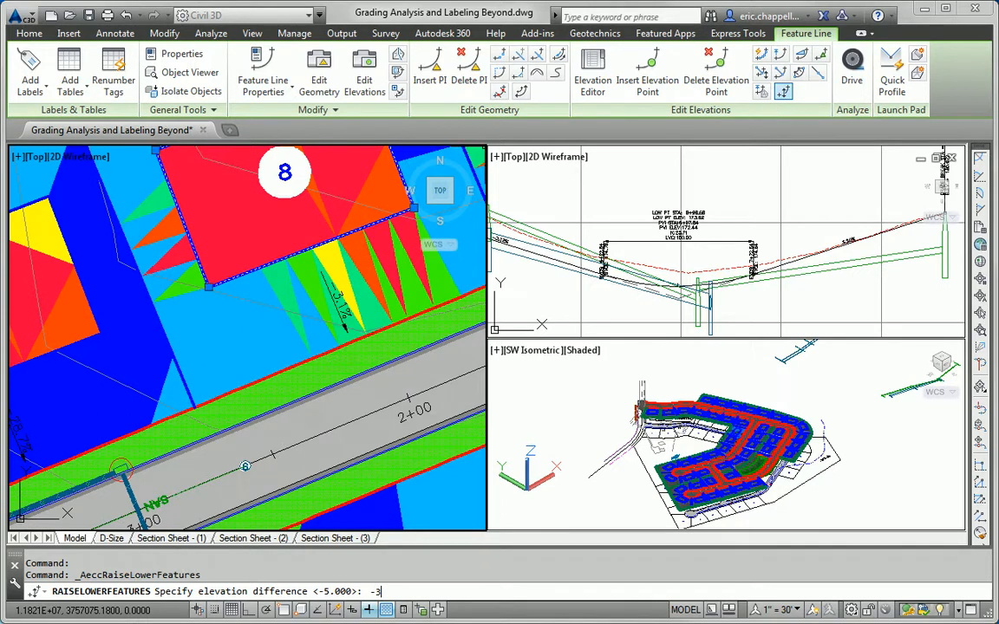
key("Escape")
key("Escape")
scroll(299, 347, "down", 4)
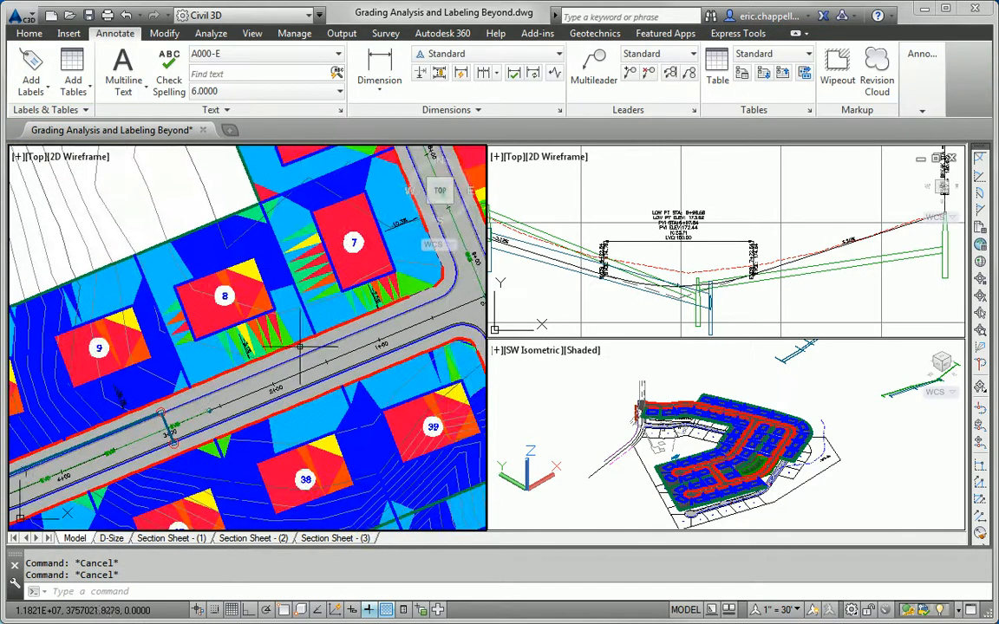